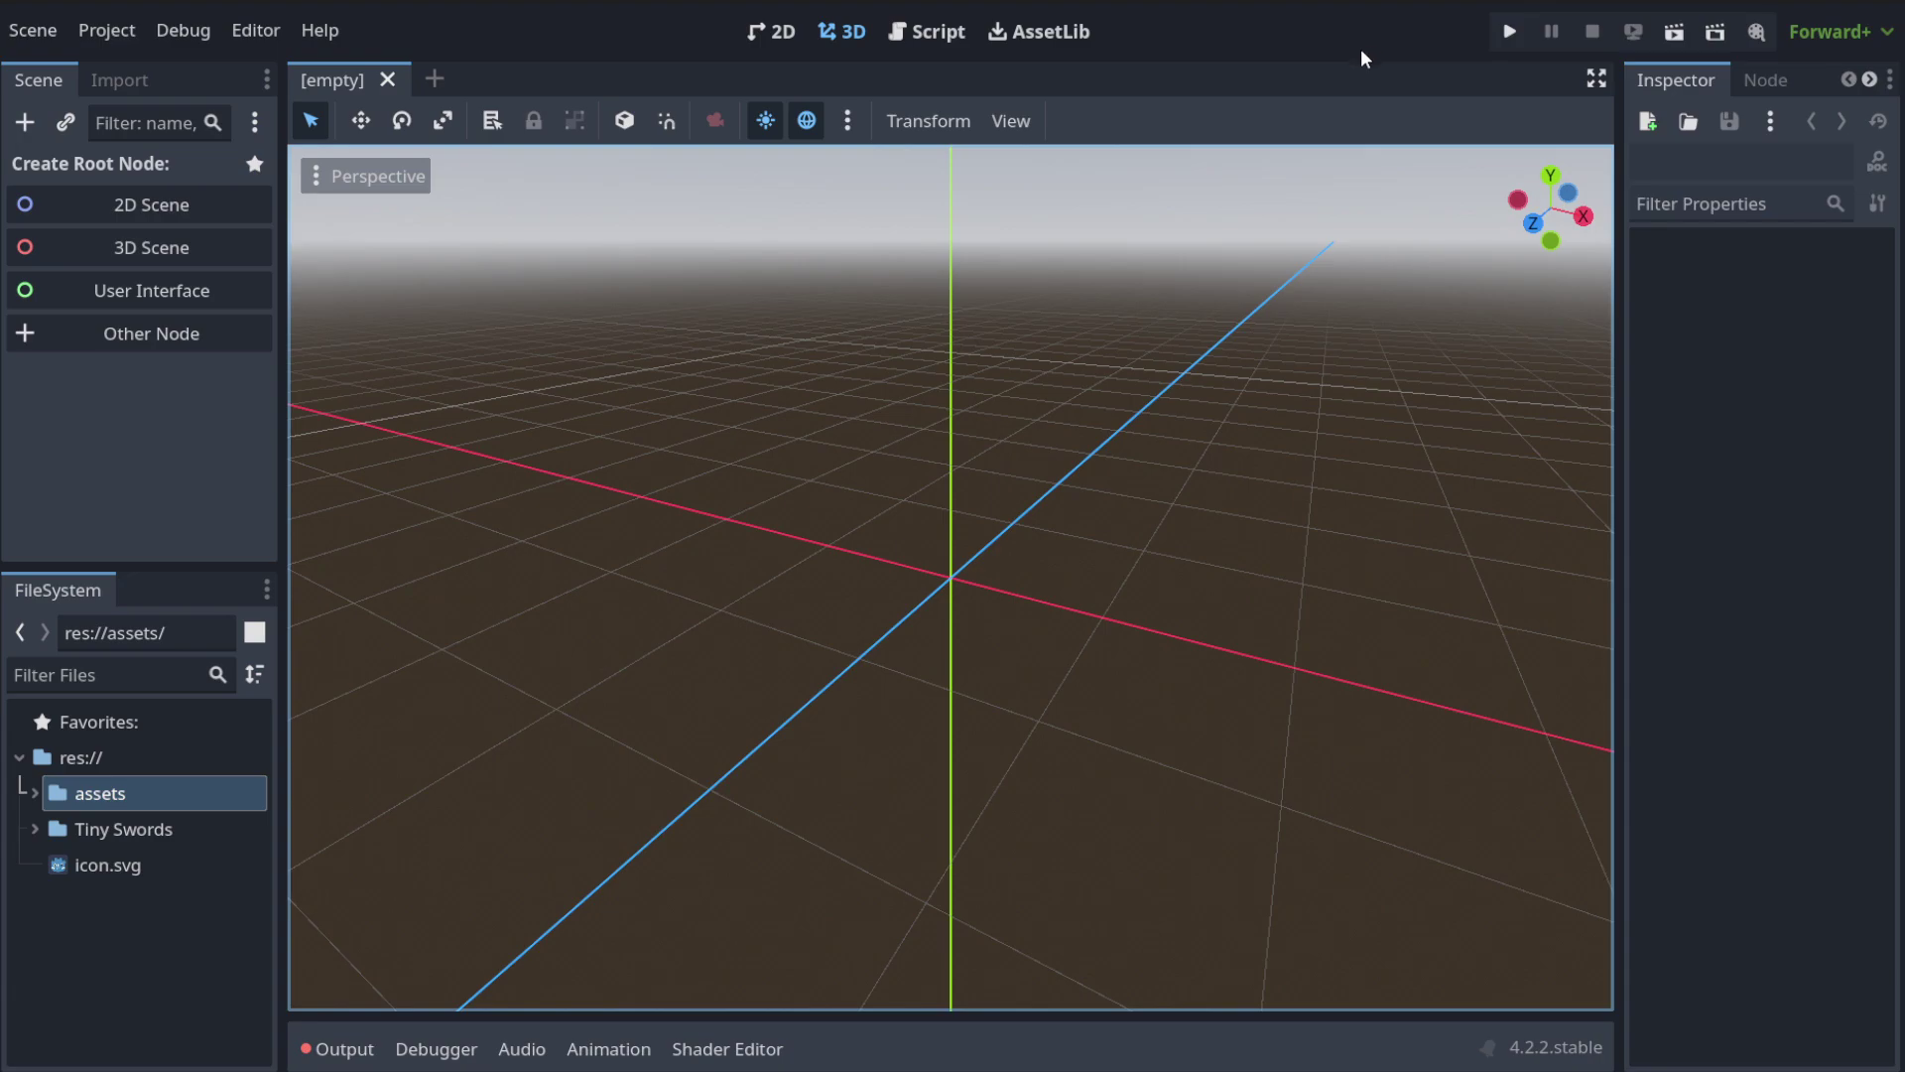
left_click(1509, 36)
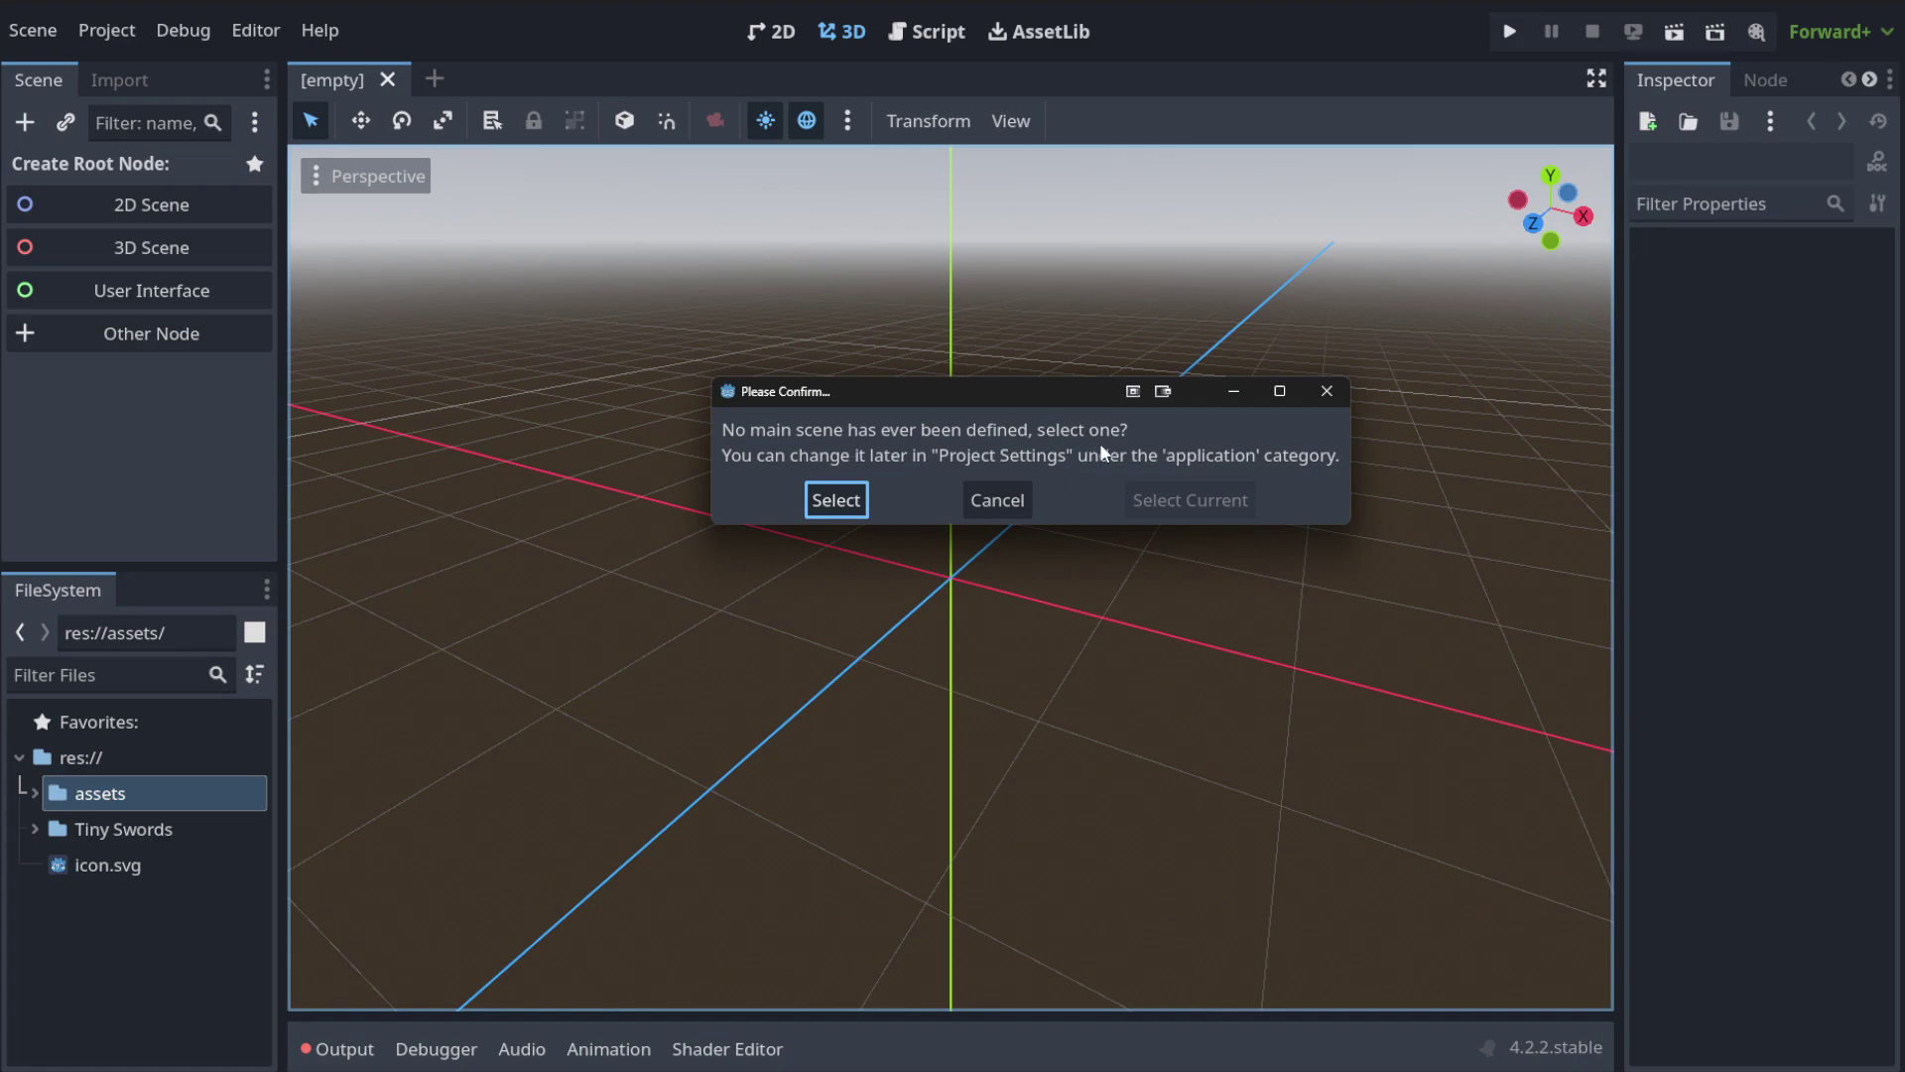
left_click(853, 503)
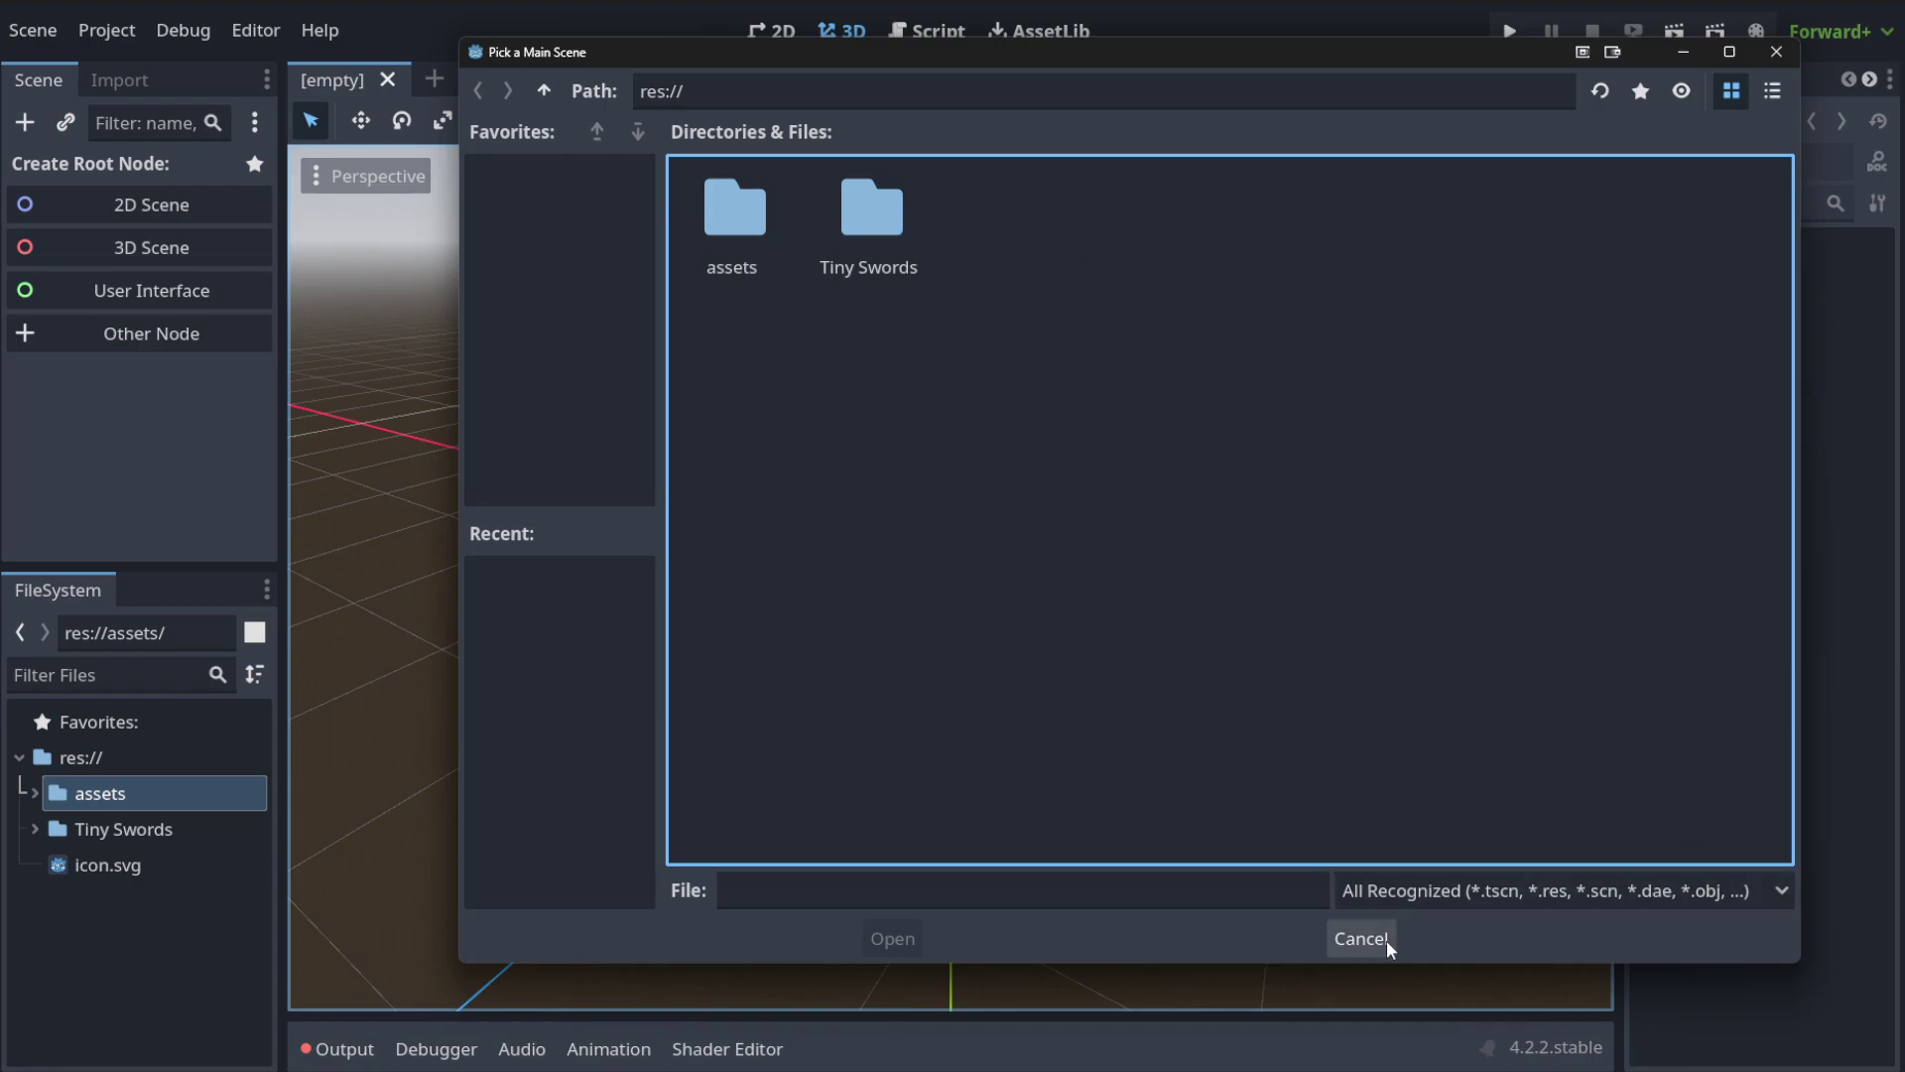
left_click(1362, 938)
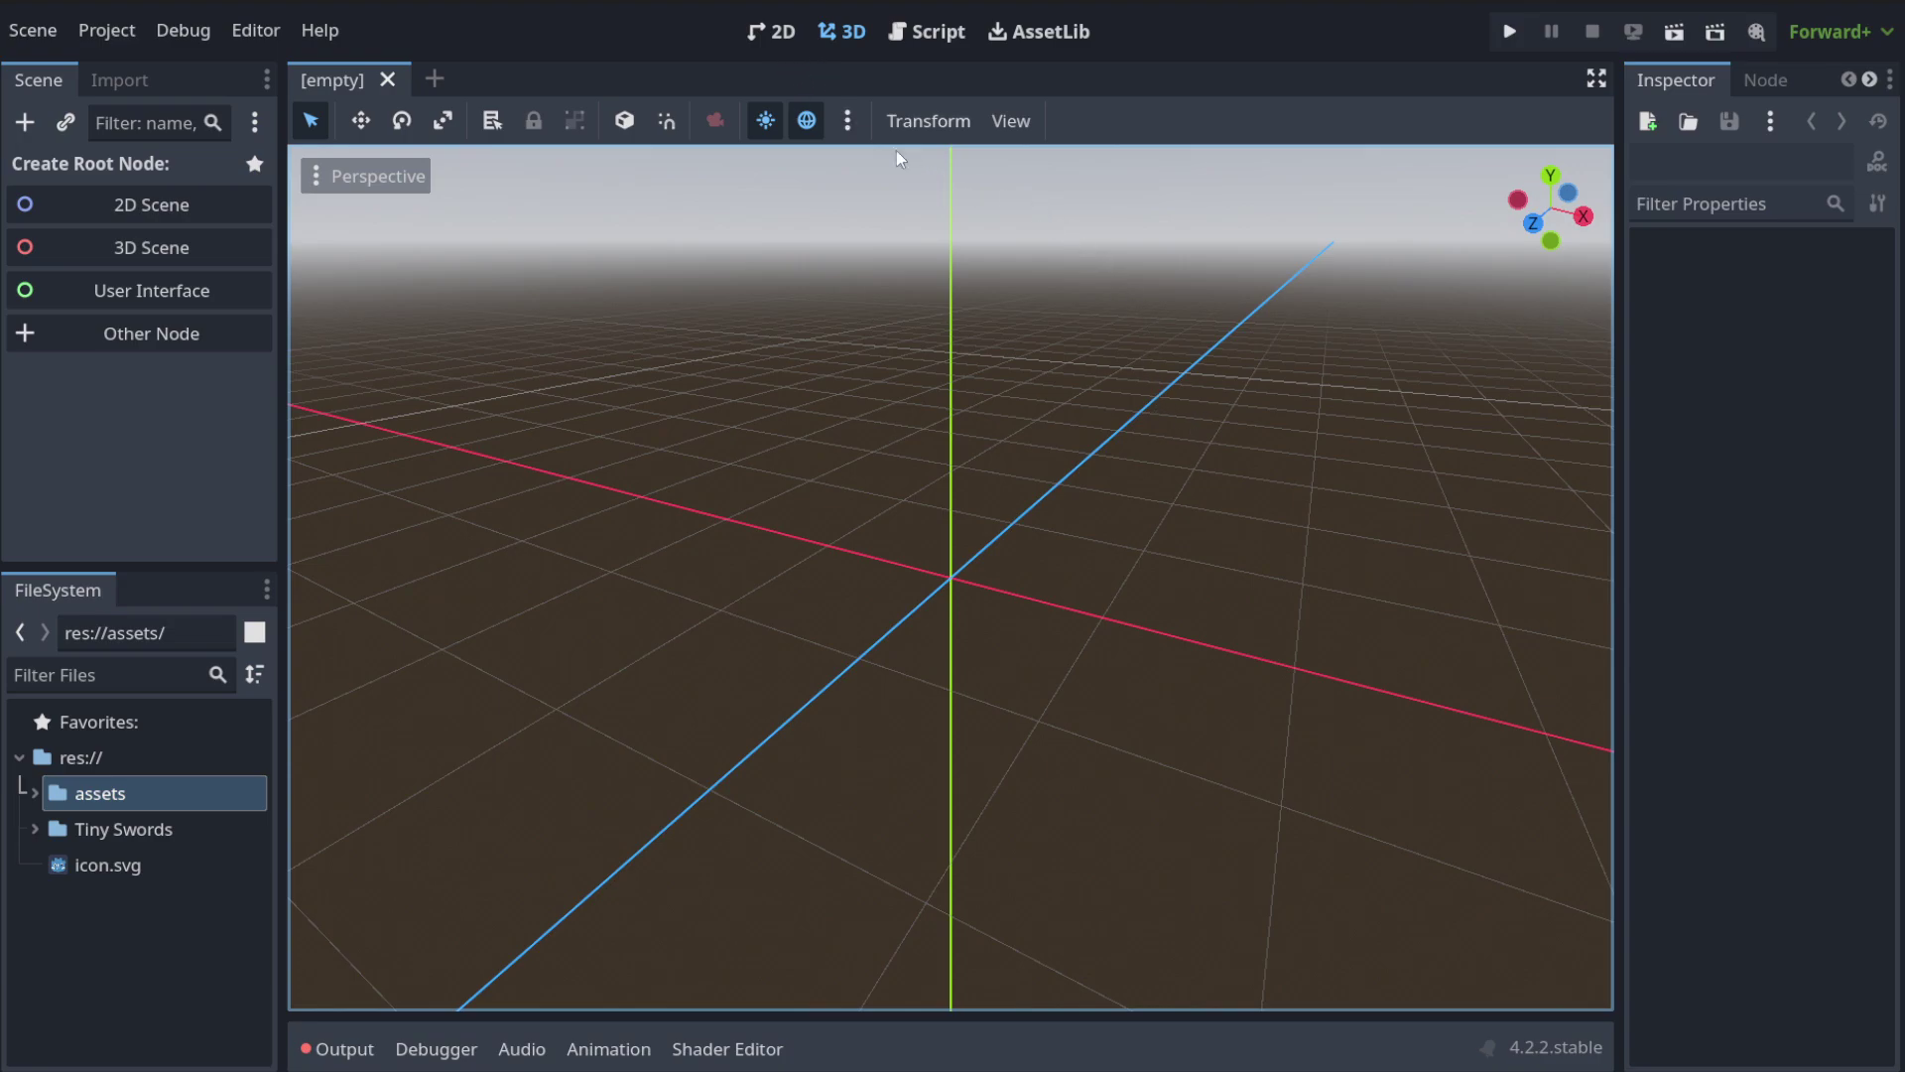
Switch the editor from the 3D workspace to the 2D workspace.
right_click_drag(748, 600, 819, 176)
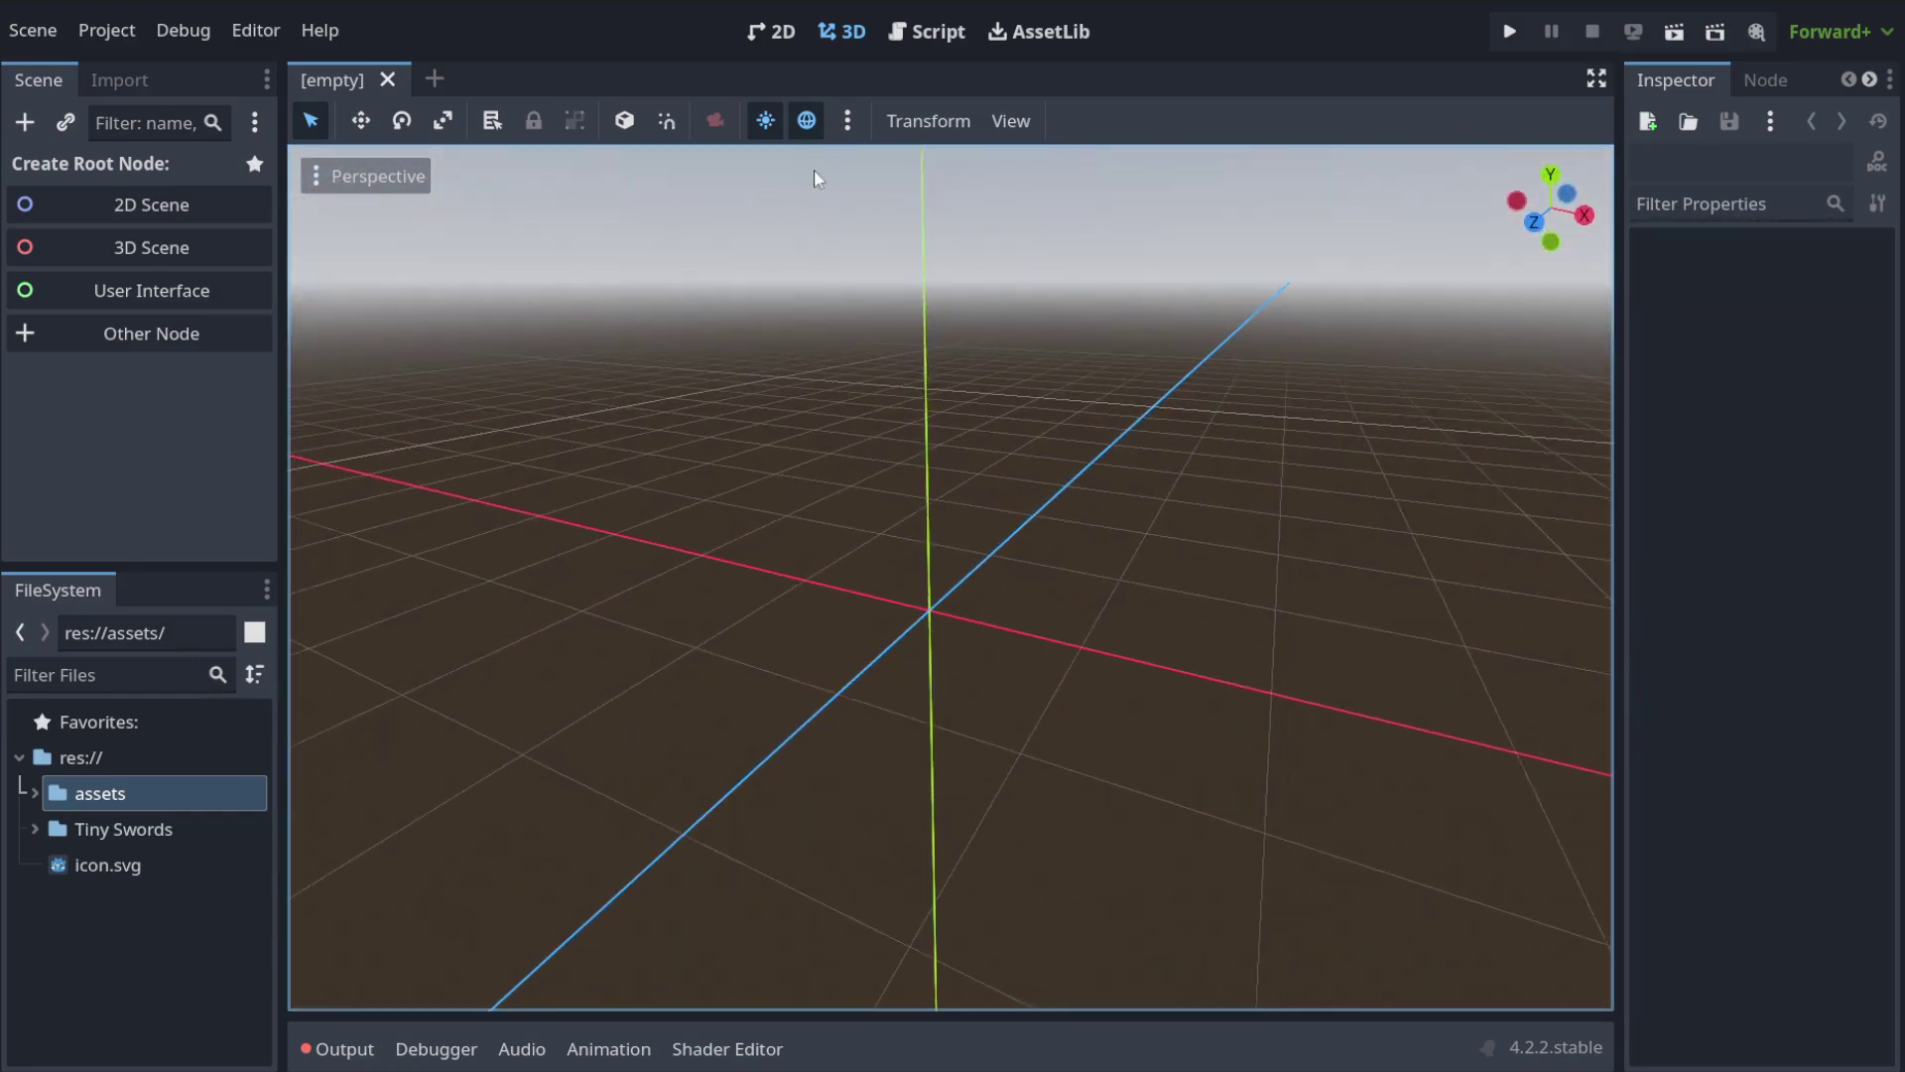
left_click(783, 33)
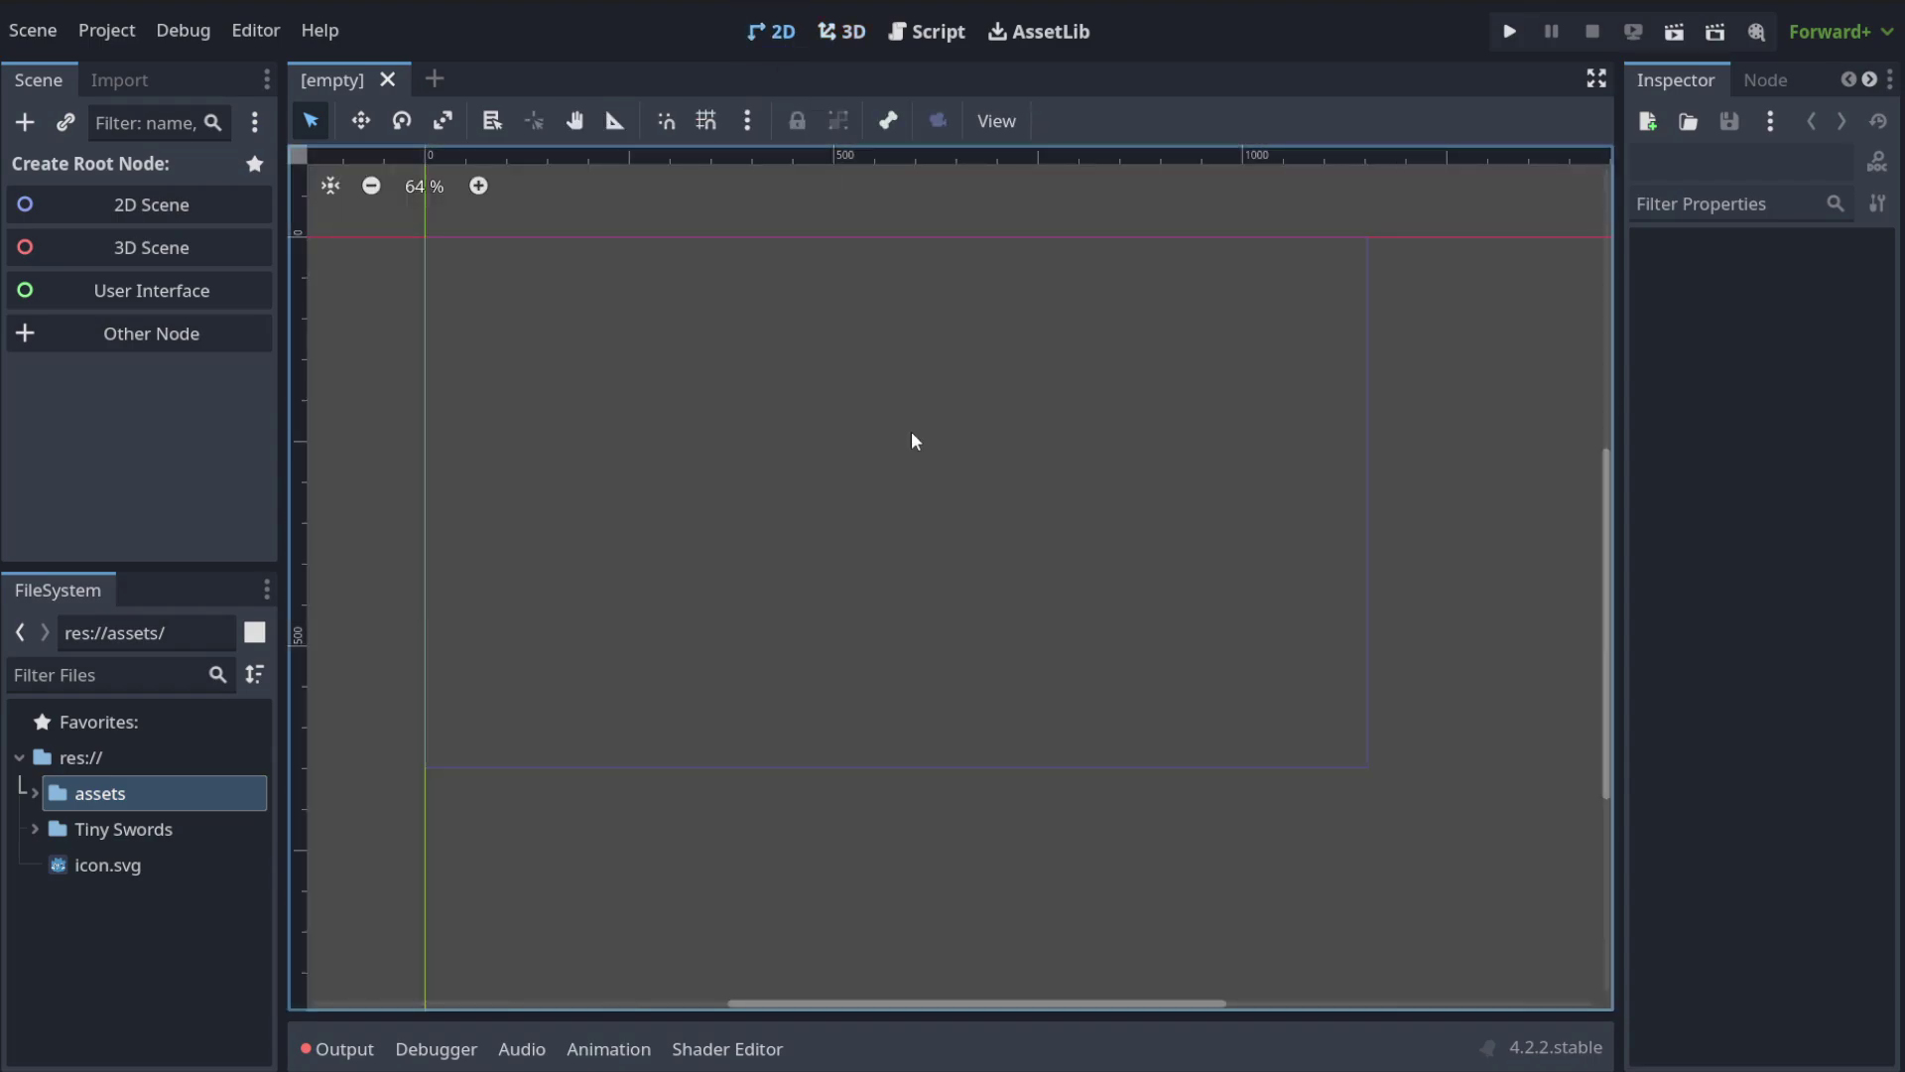
scroll(914, 440, "down", 2)
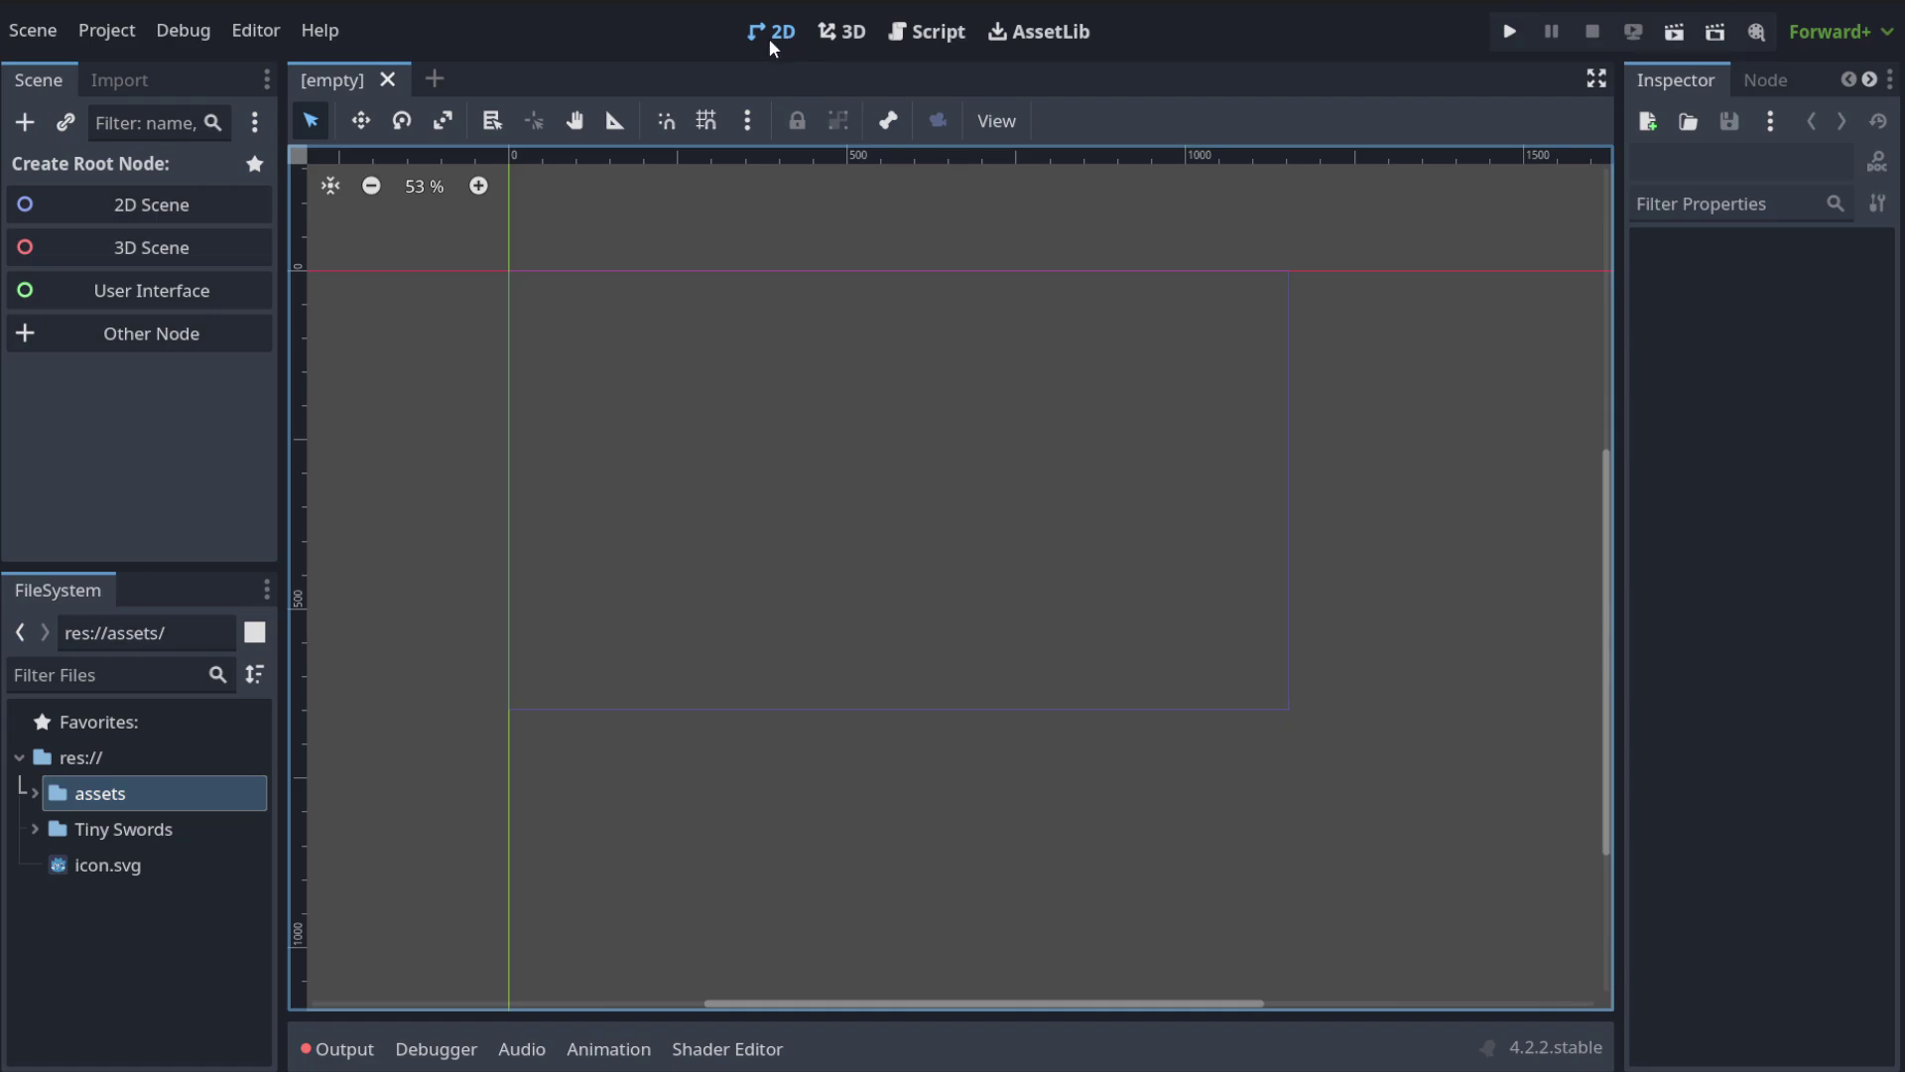
left_click(831, 30)
left_click(789, 27)
Create a 2D Scene root node in the empty scene and clear the selection.
left_click(35, 84)
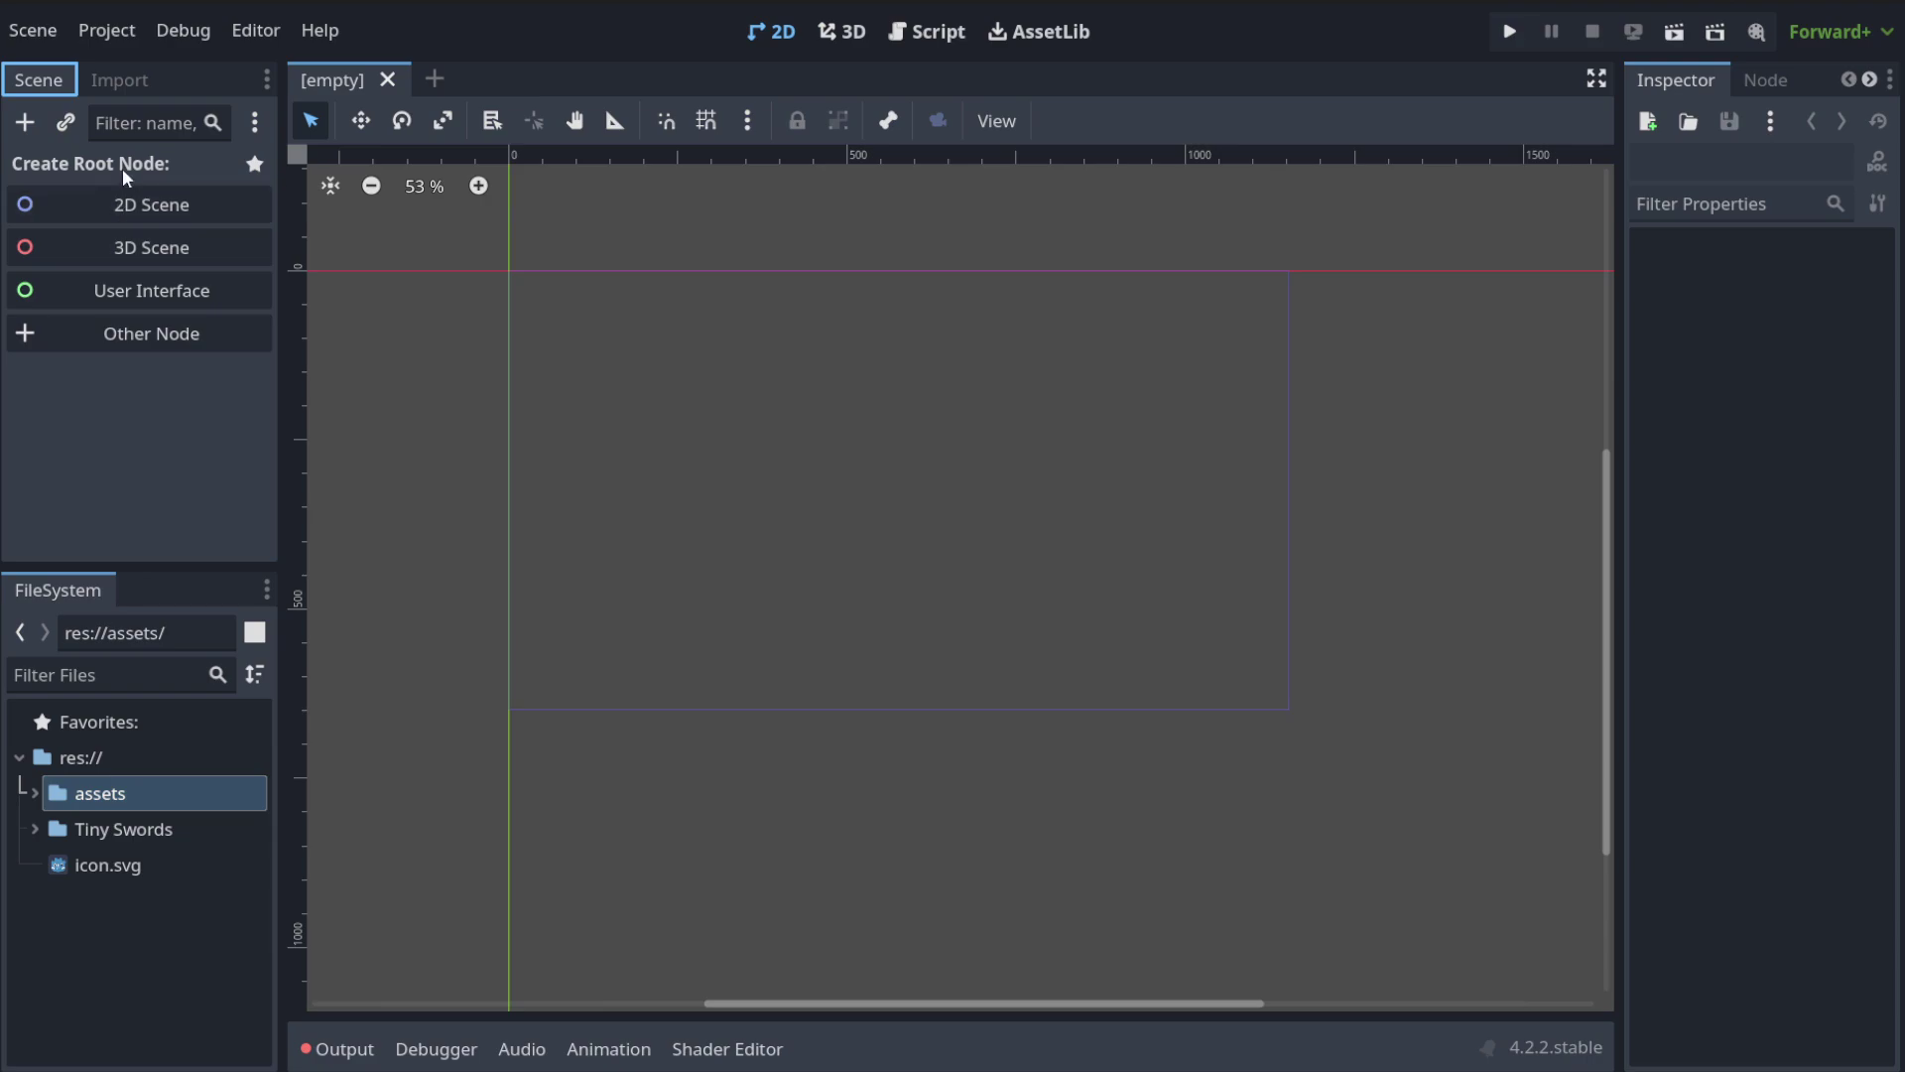
left_click(163, 205)
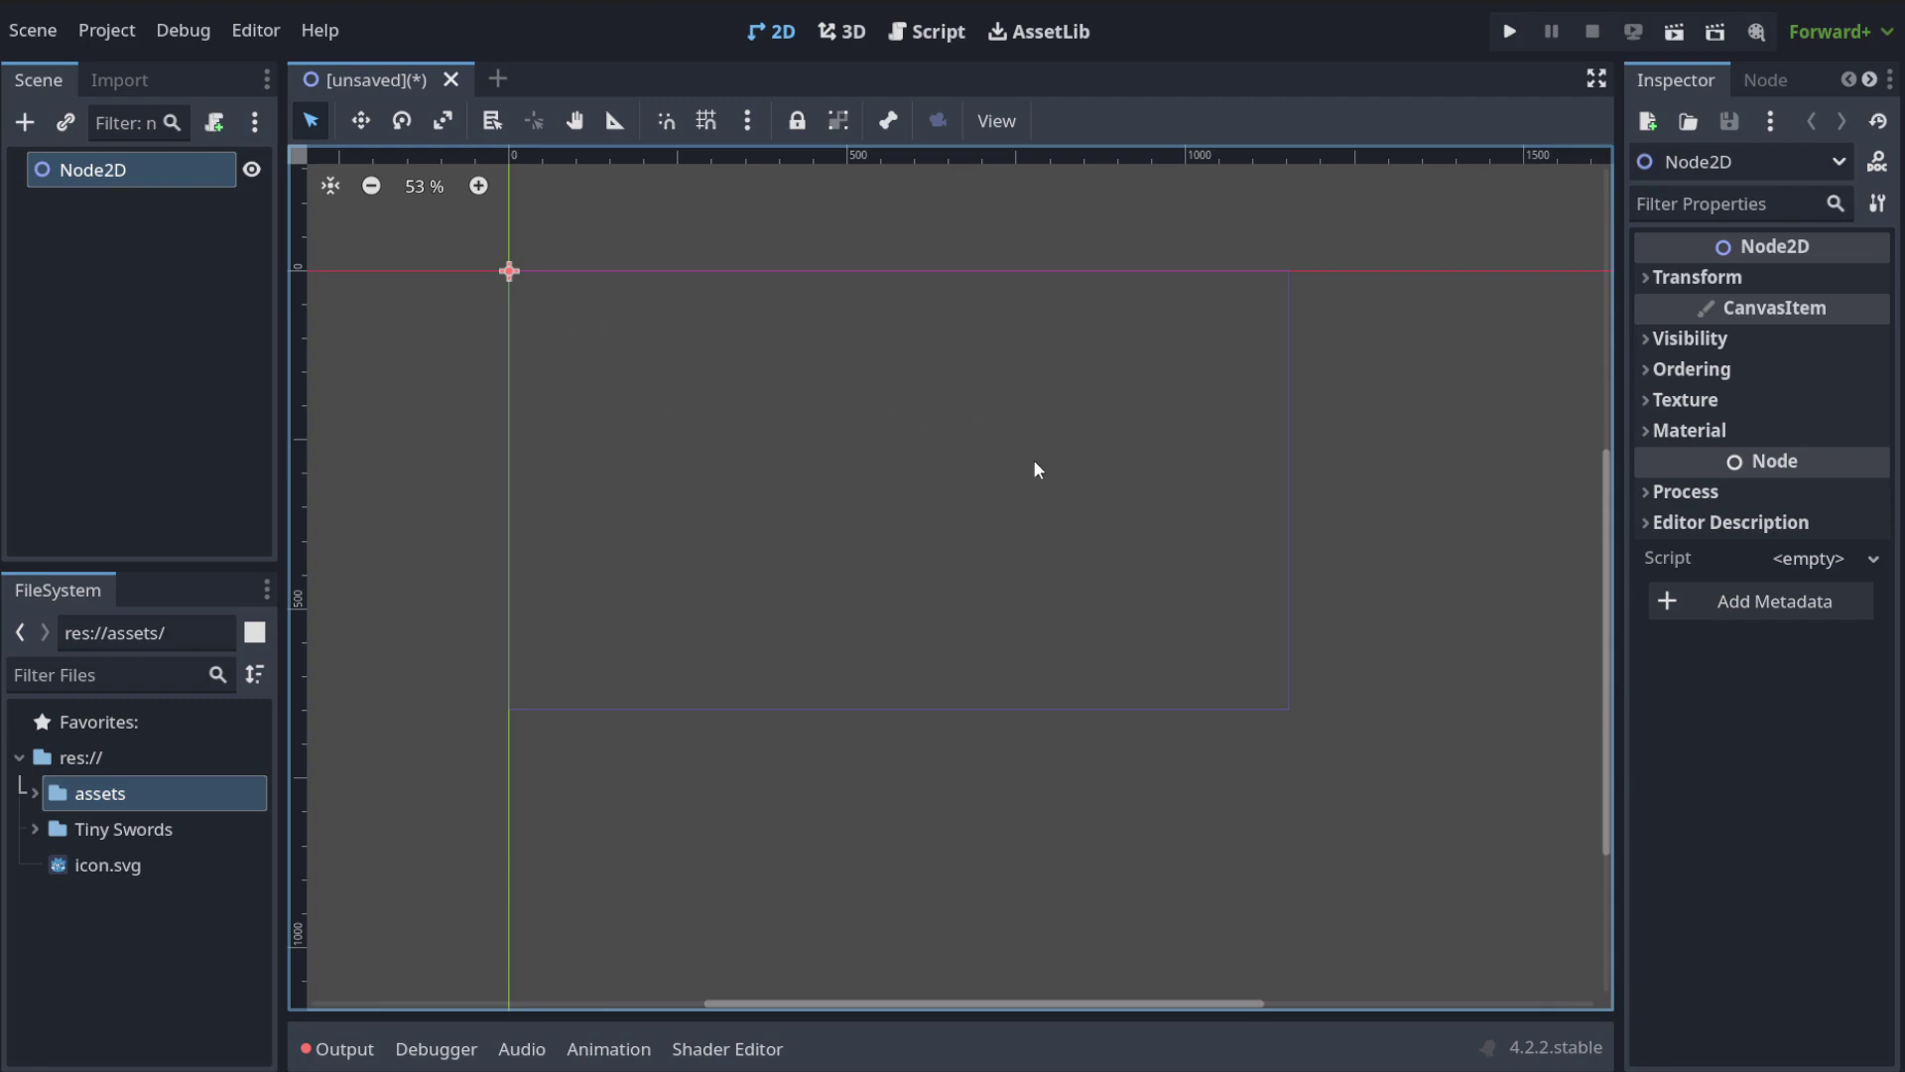
left_click(137, 238)
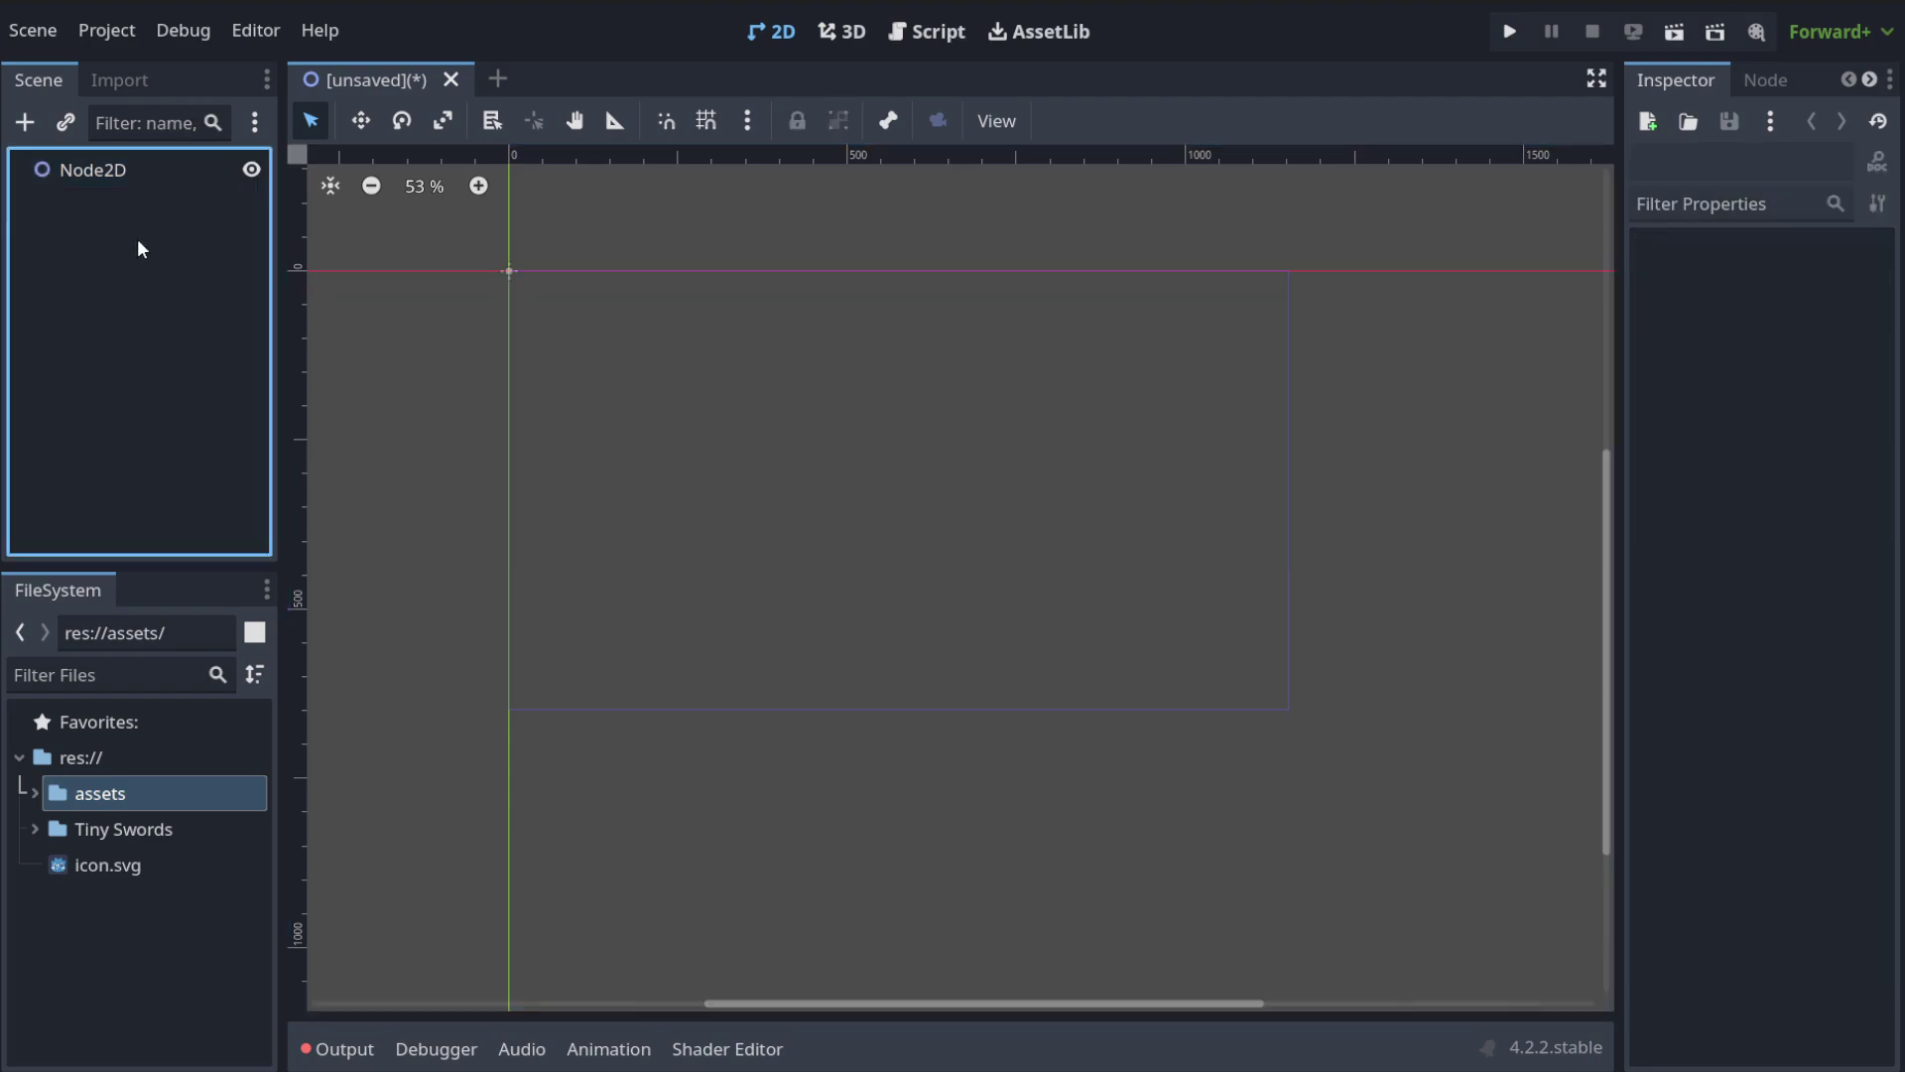
left_click(741, 406)
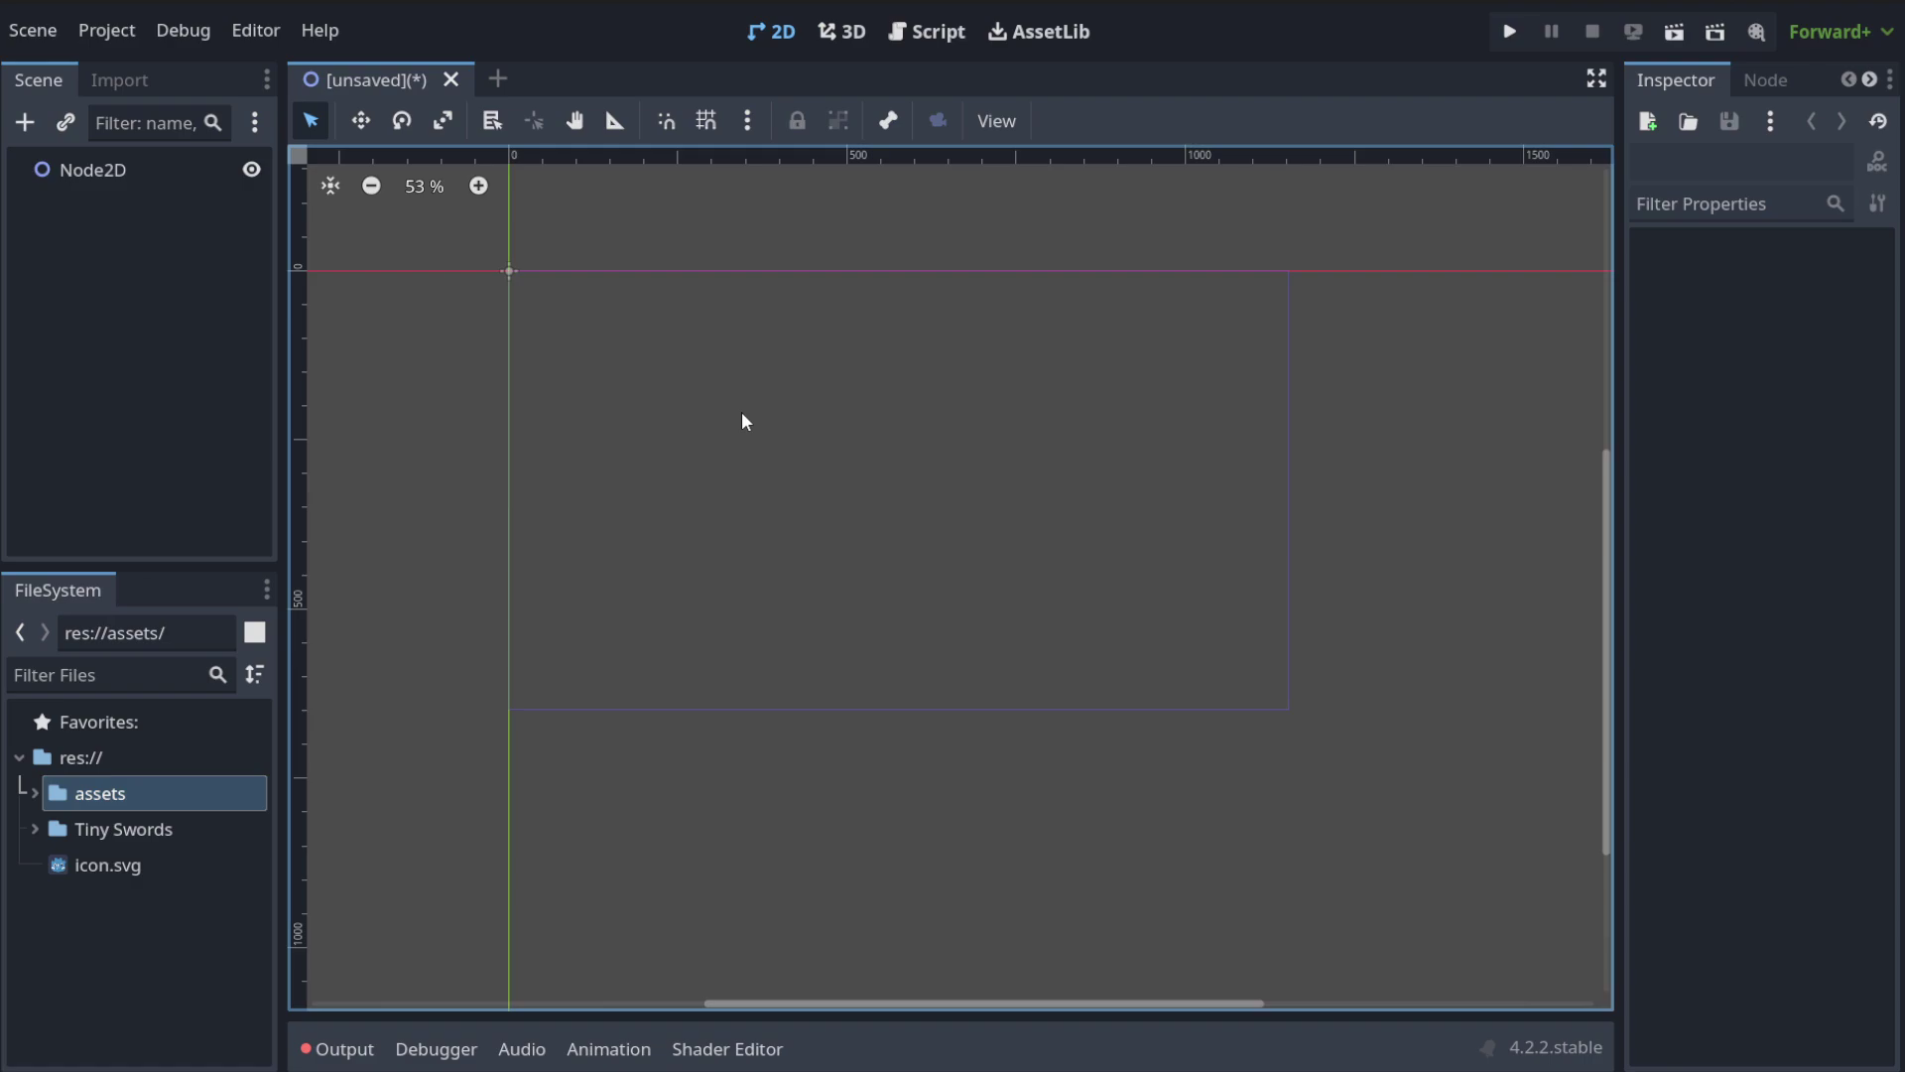
Start saving the scene and create a new folder named scenes in the project root.
key("ctrl+s")
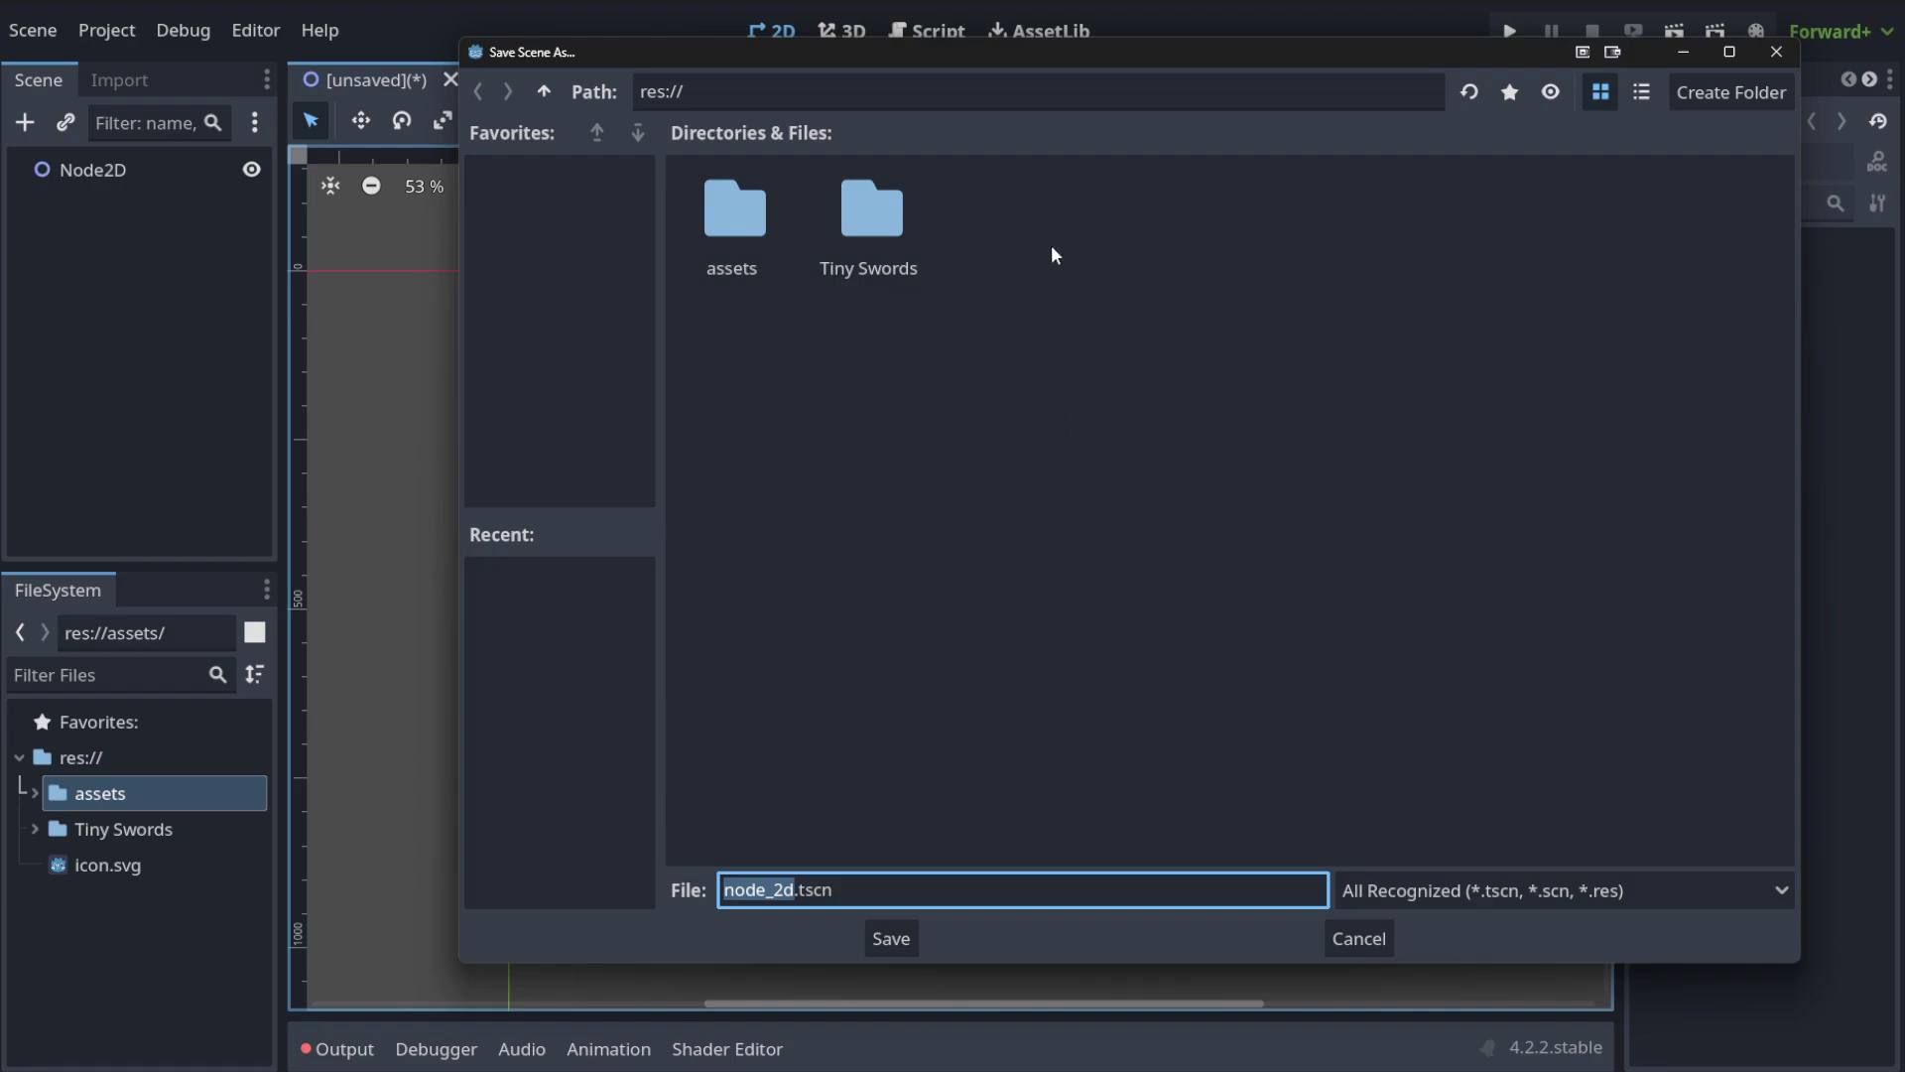
left_click(984, 162)
right_click(1082, 225)
left_click(1175, 247)
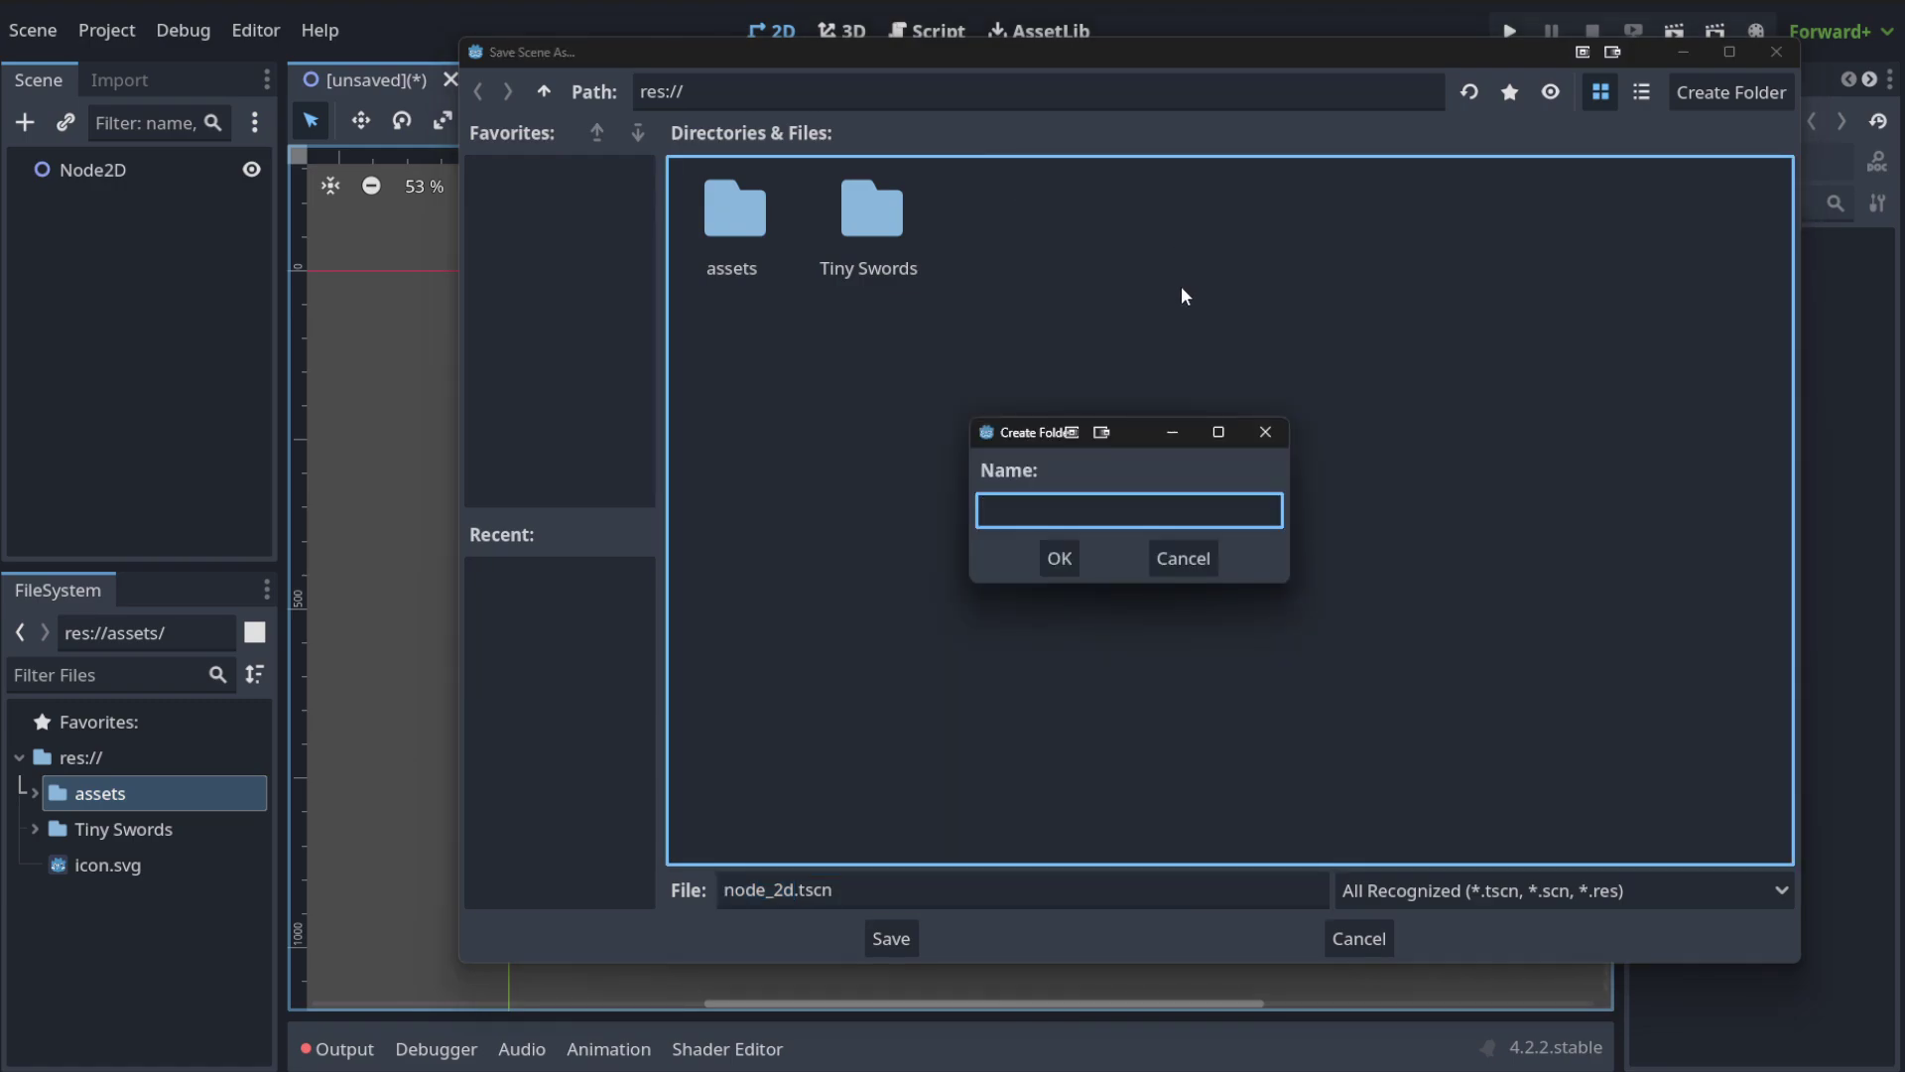
type("scenes")
left_click(1060, 558)
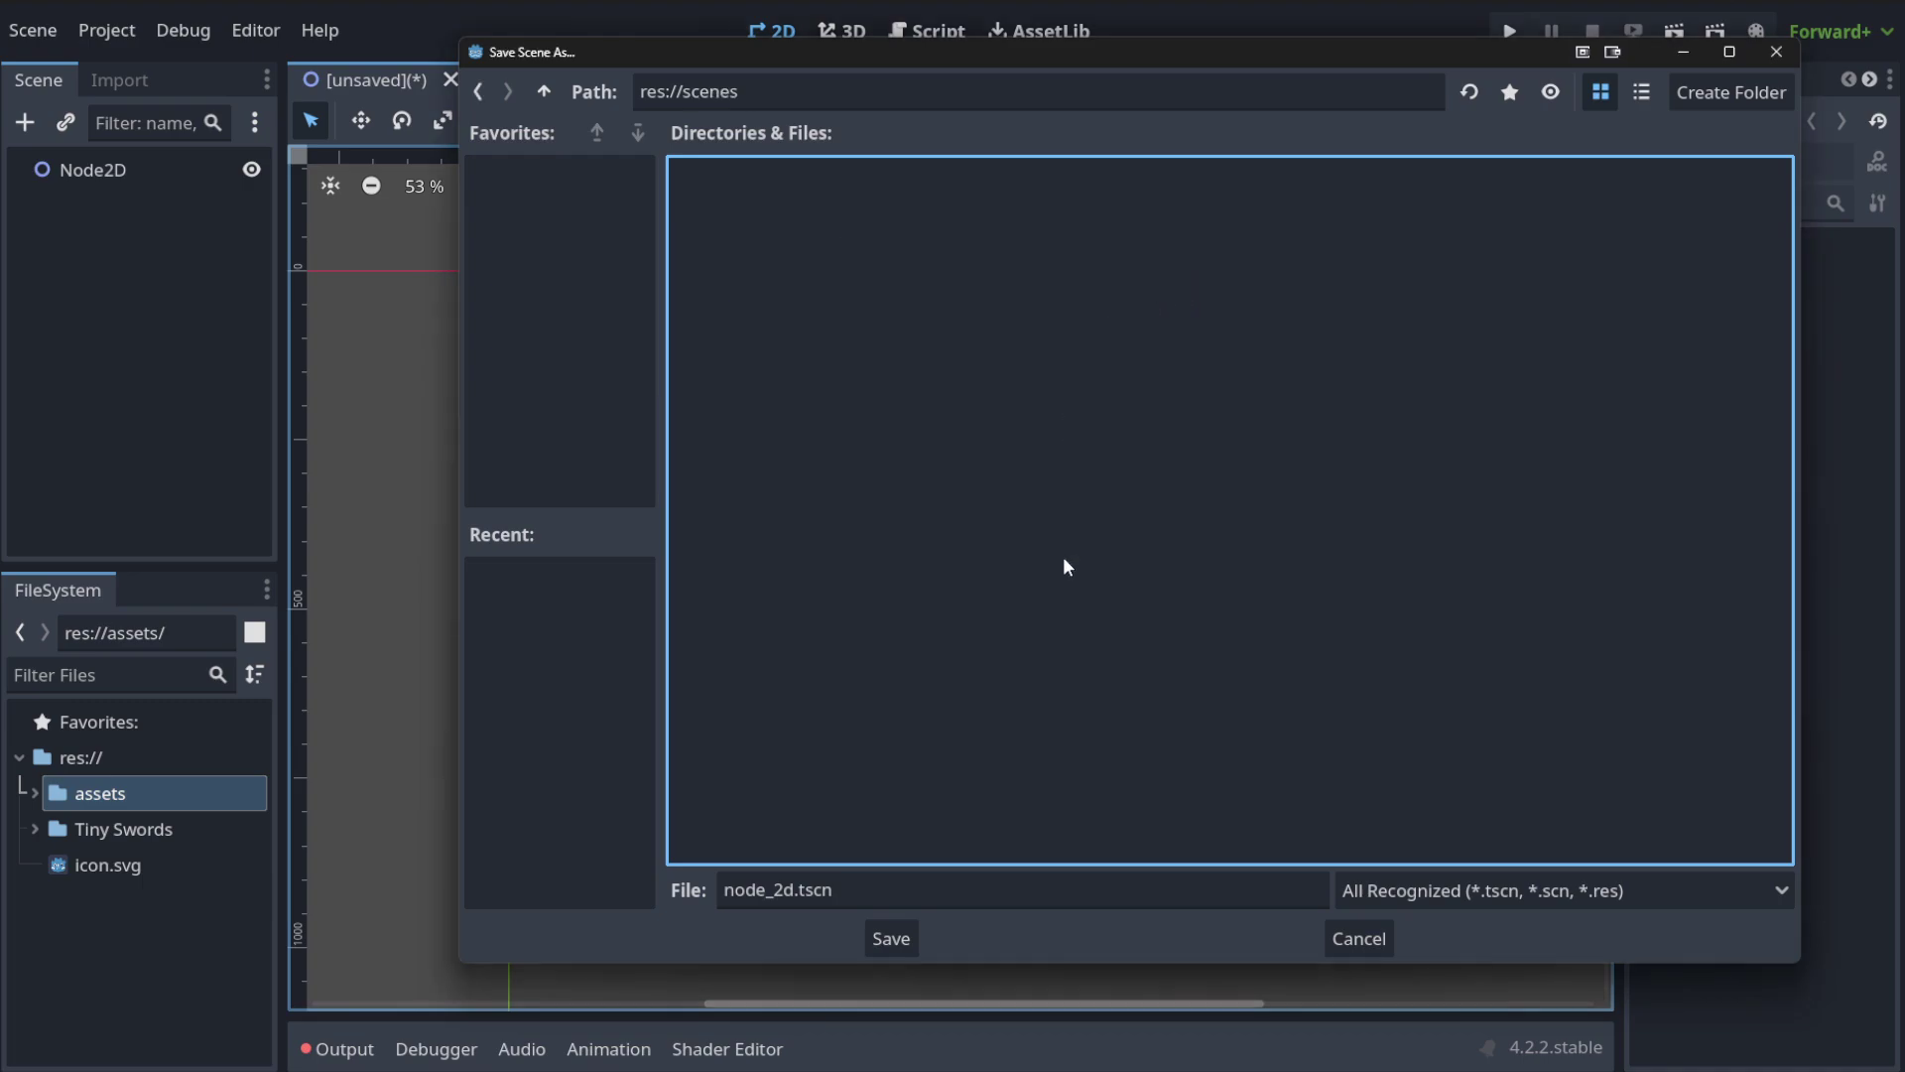
Save the scene as game.tscn in the scenes folder.
double_click(791, 890)
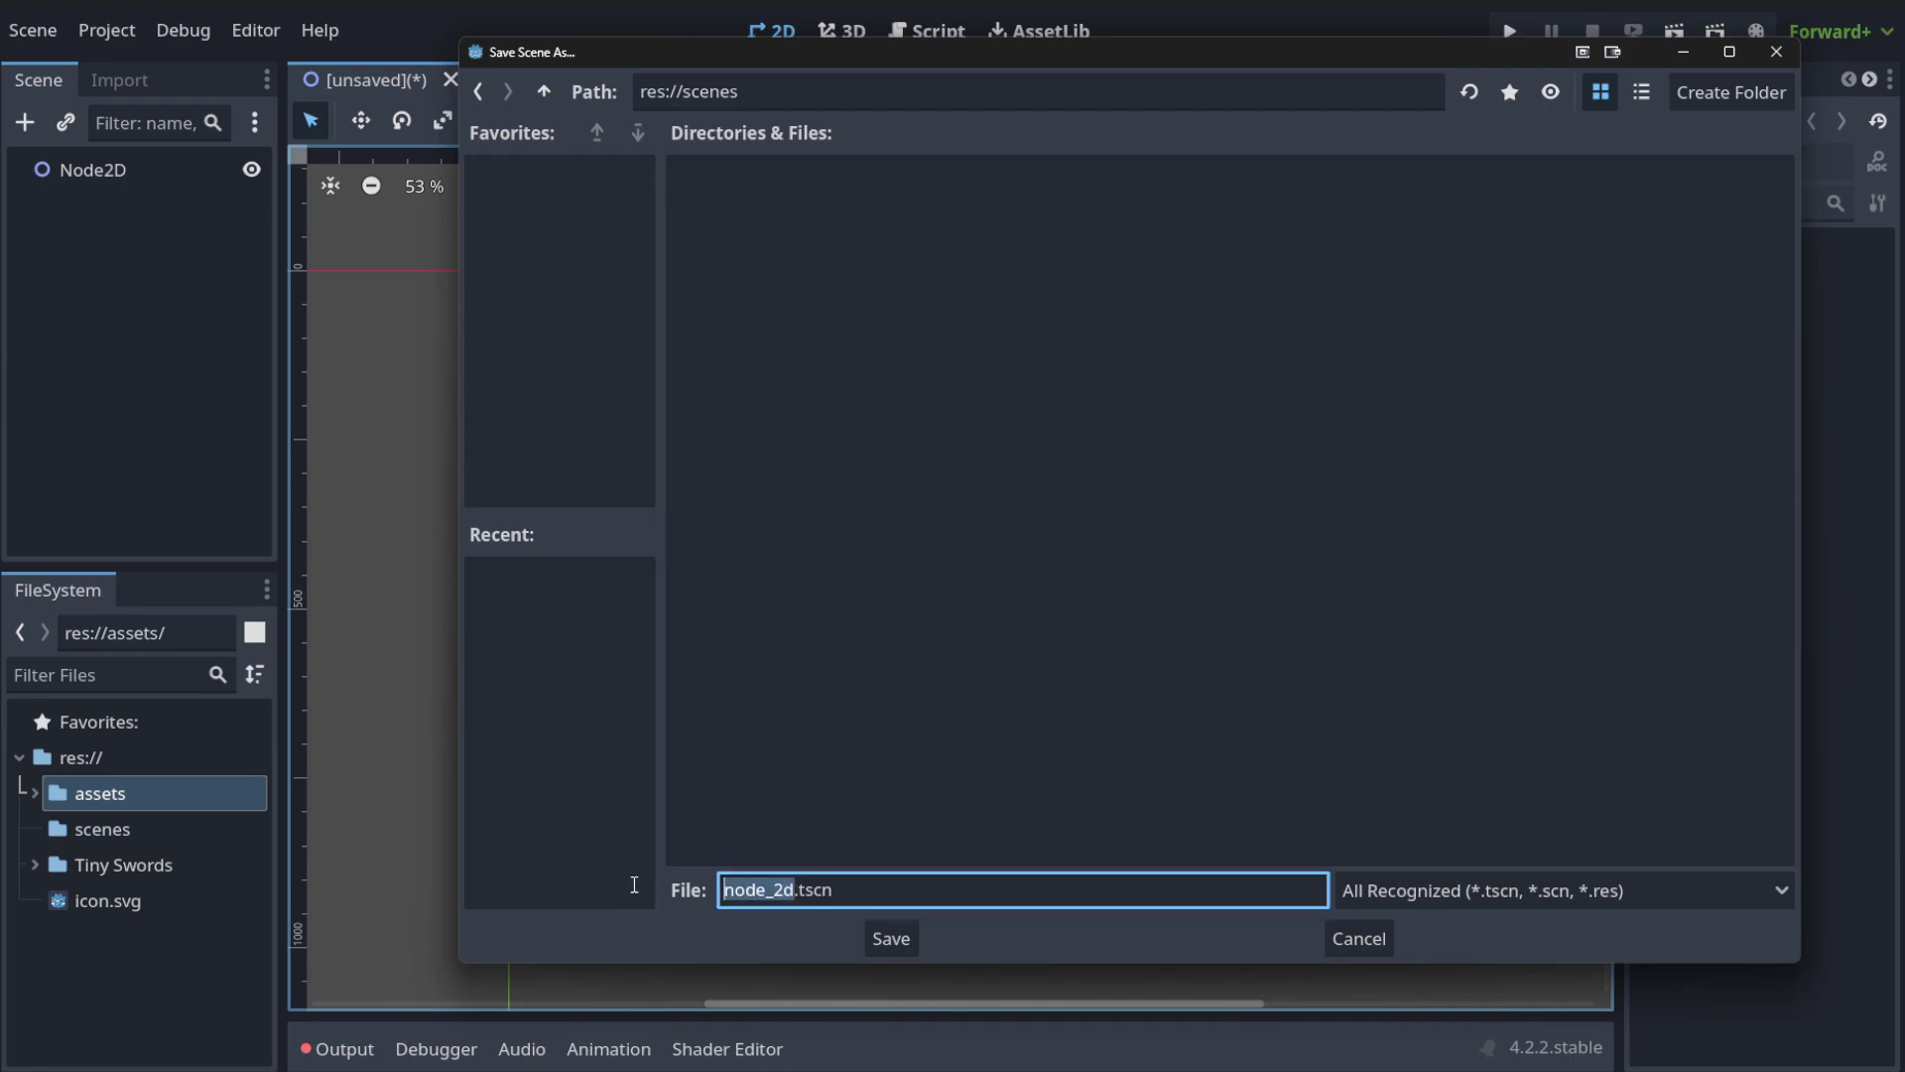
type("game")
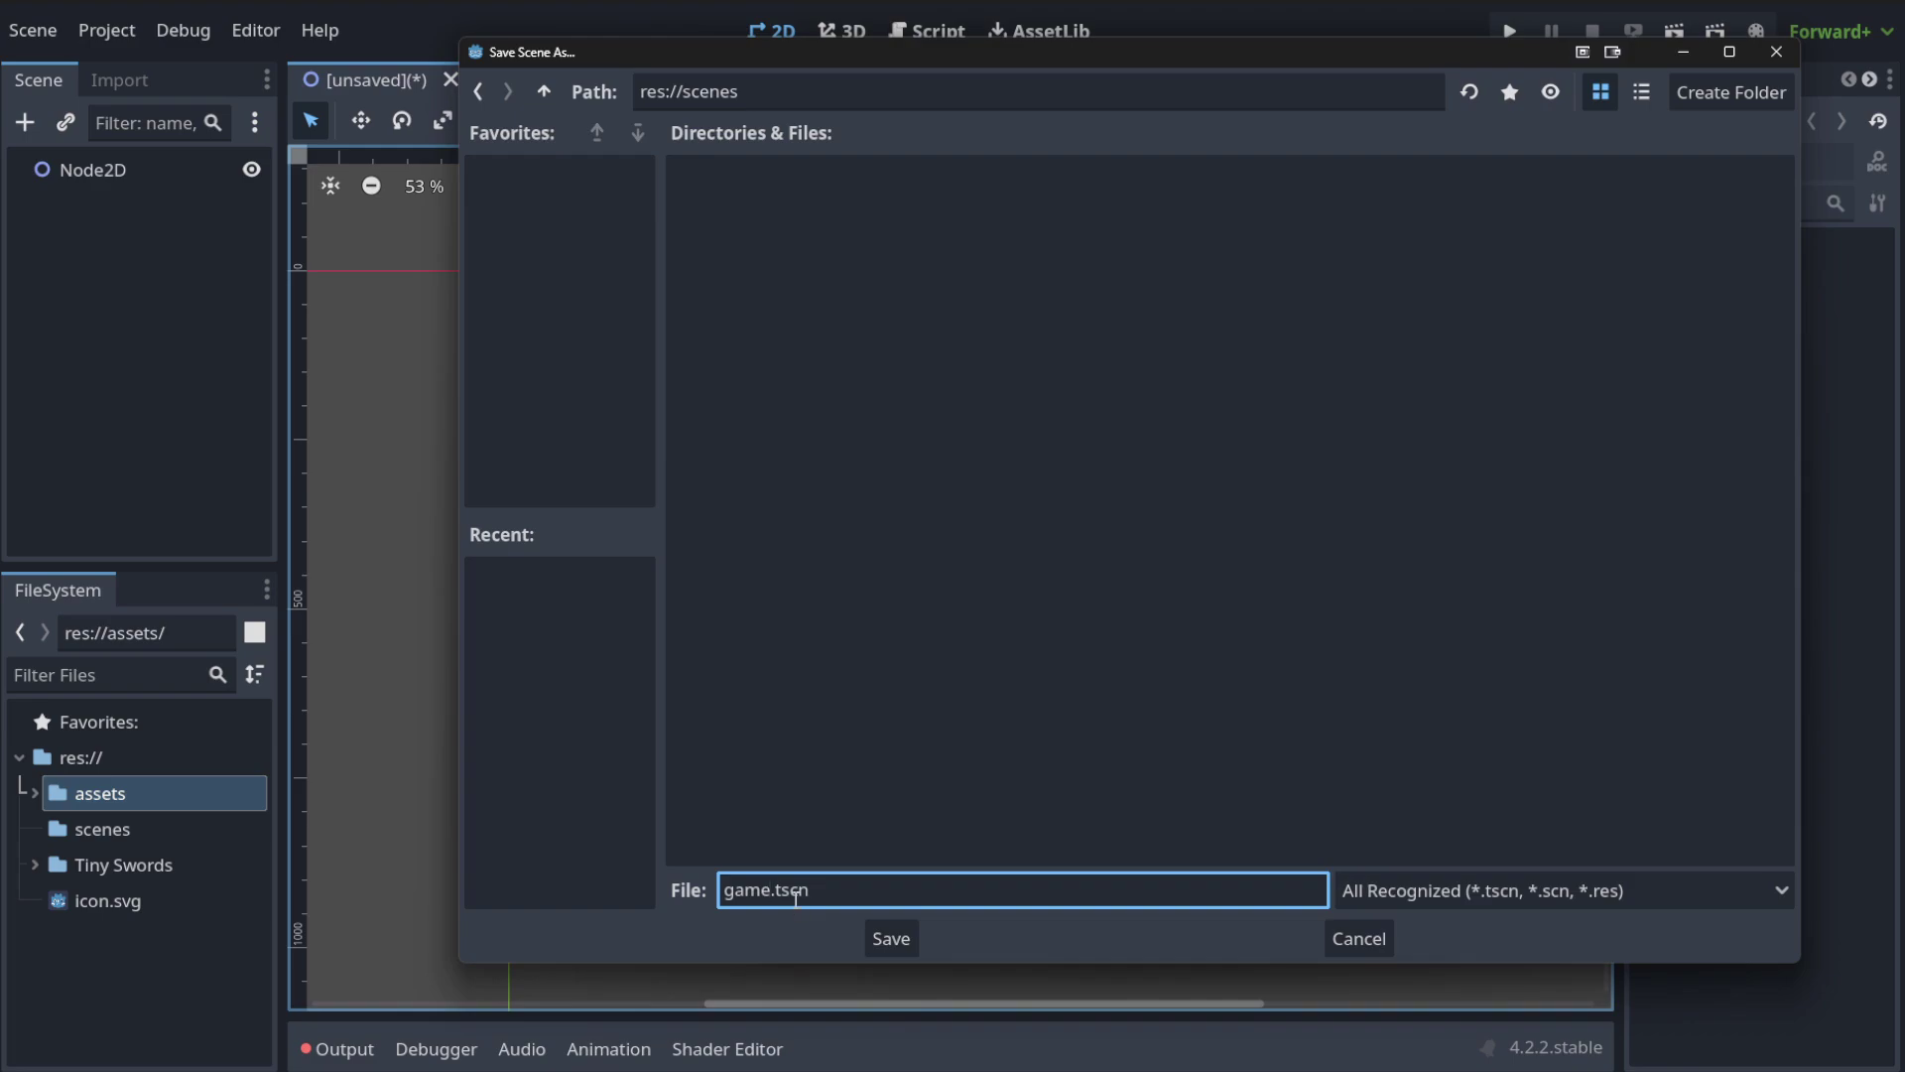
left_click_drag(773, 888, 681, 897)
left_click(884, 939)
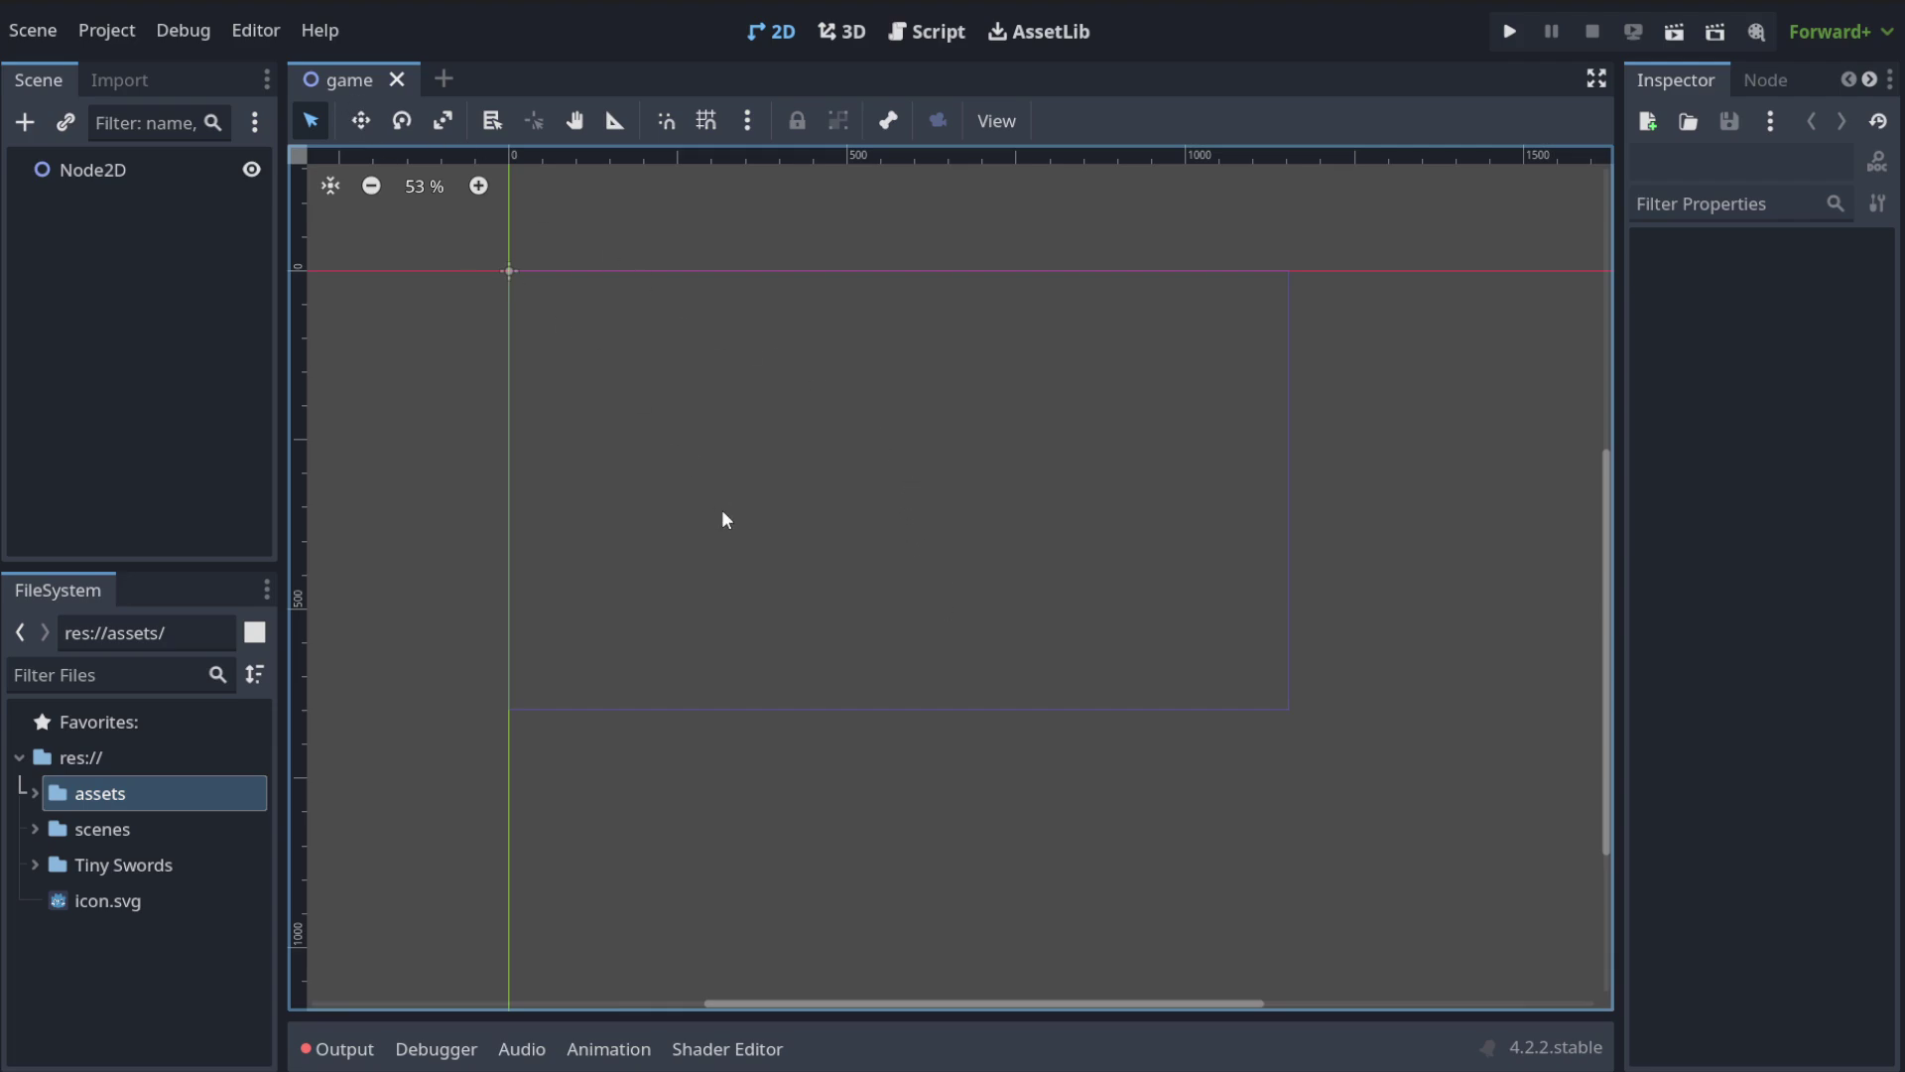
Run the project with the current scene set as the main scene, and close the game window.
left_click(1510, 32)
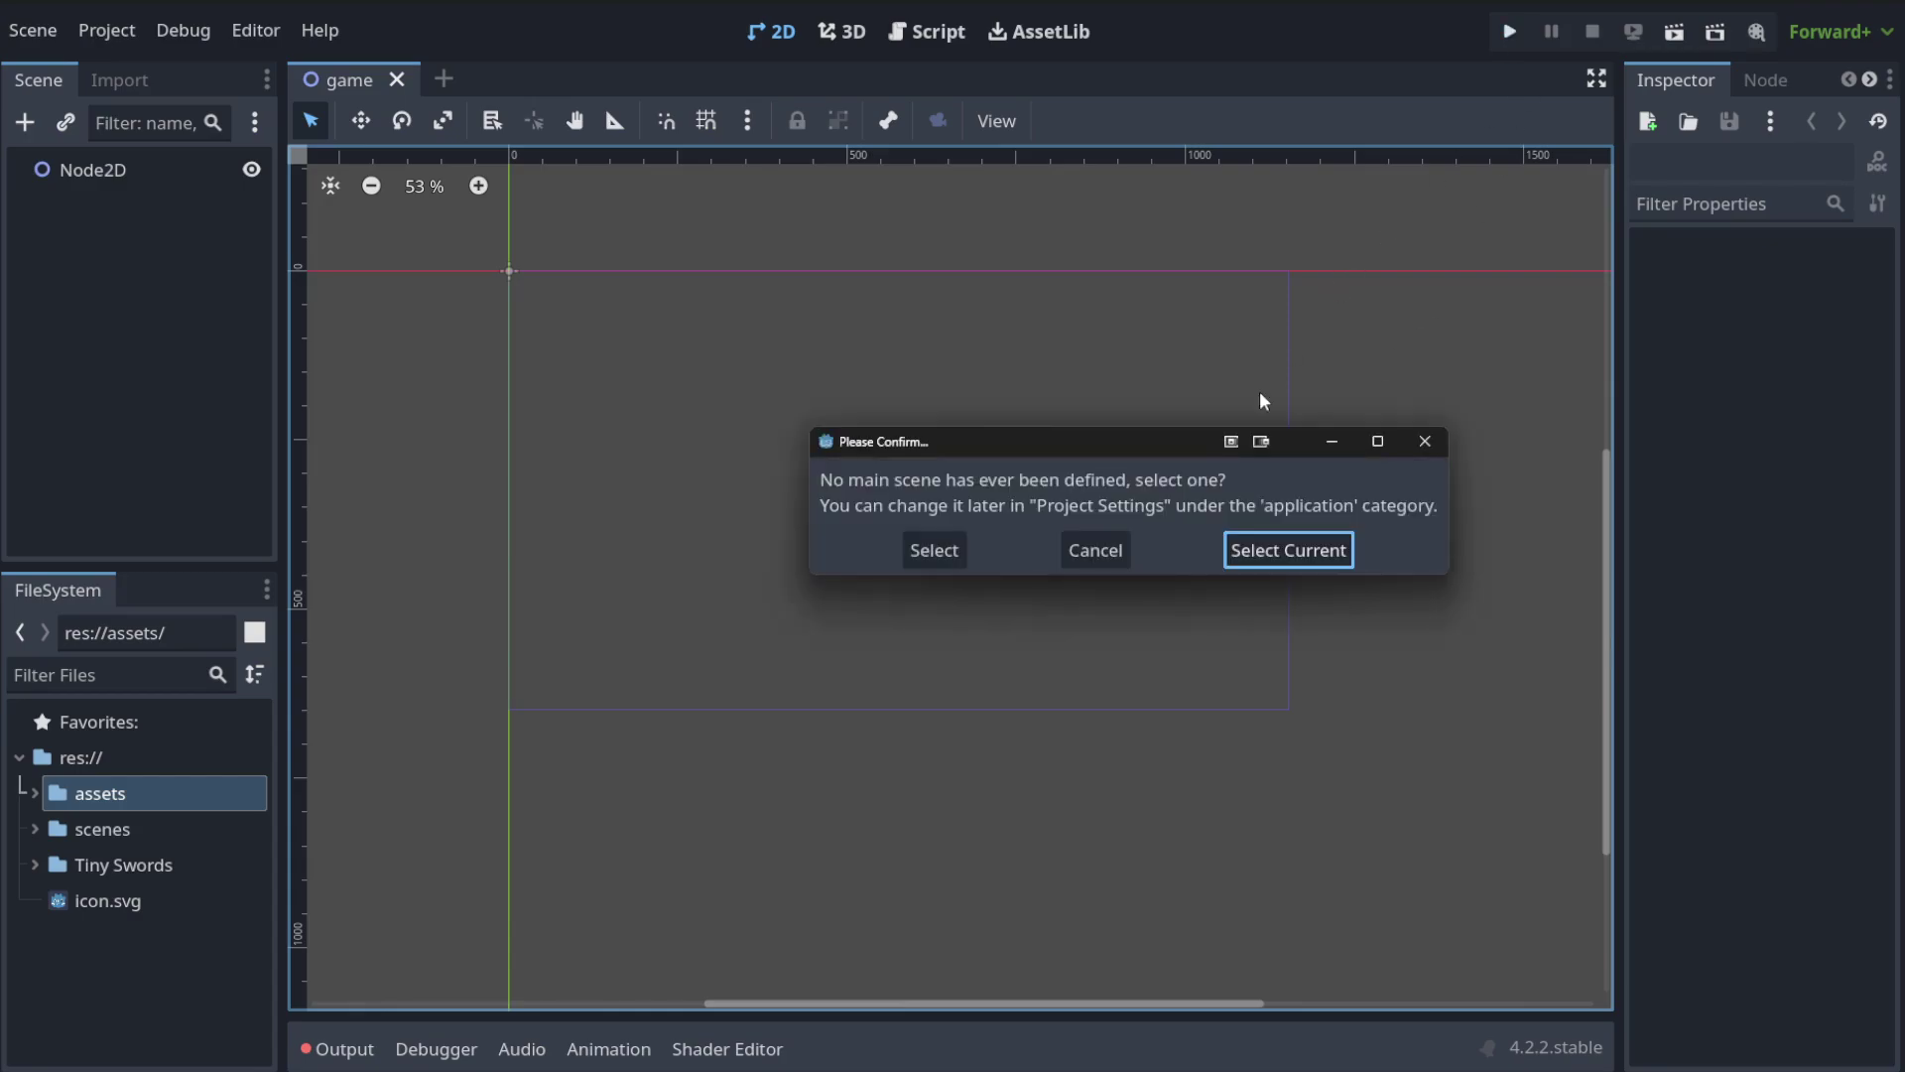
left_click(1293, 551)
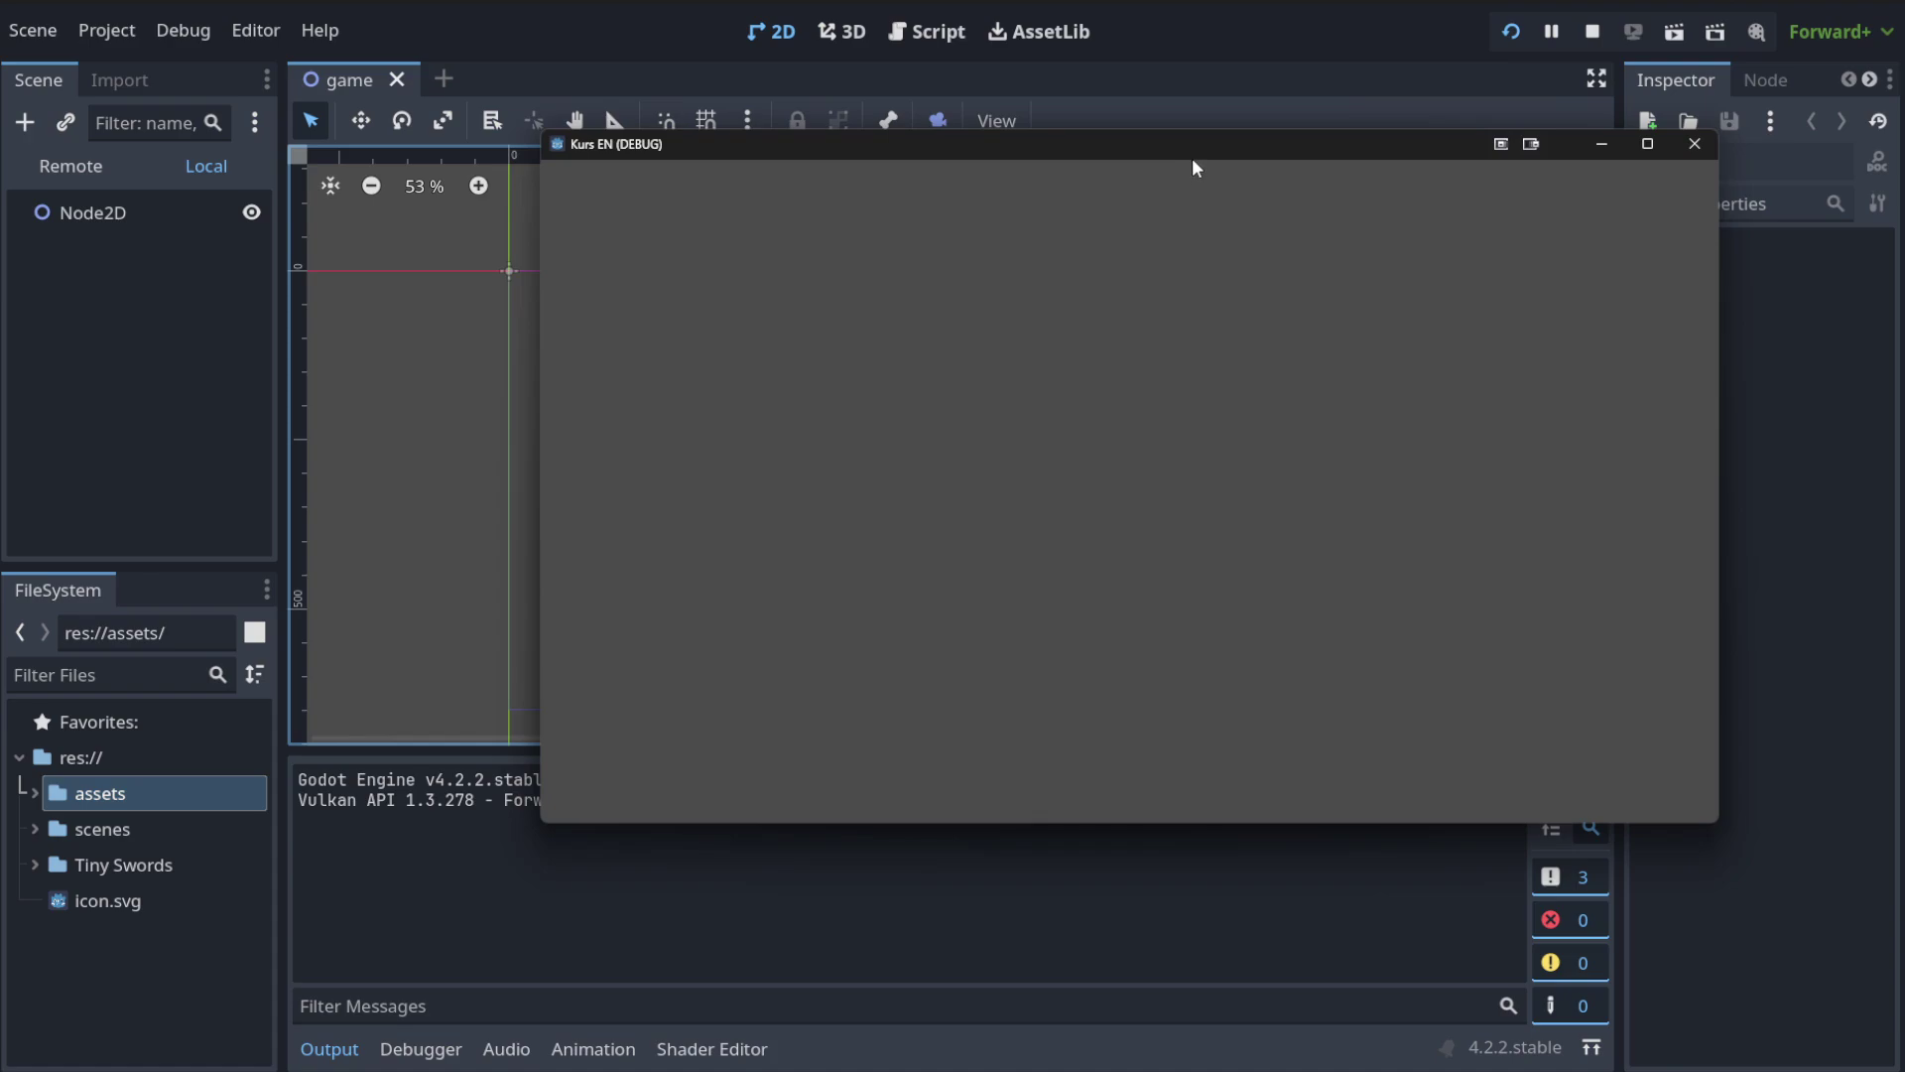
left_click_drag(1193, 154, 1006, 163)
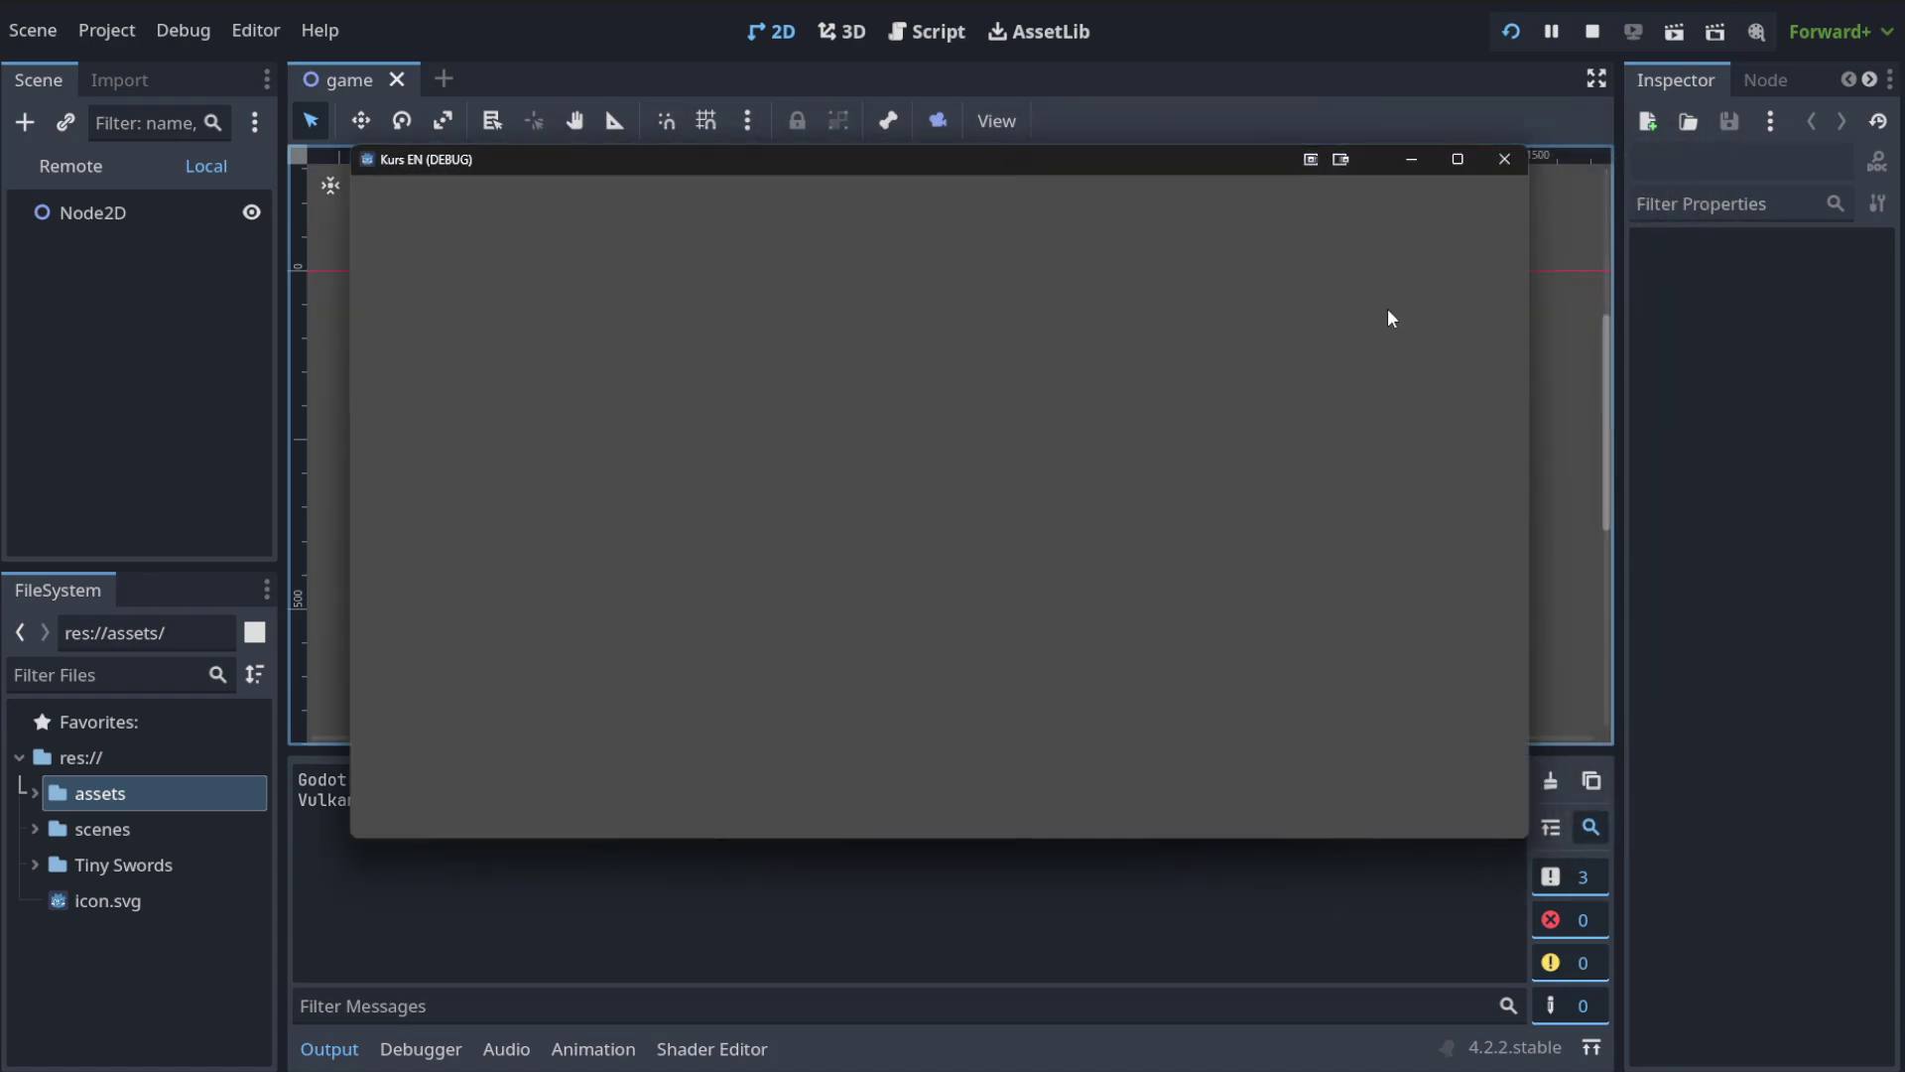
left_click(1508, 162)
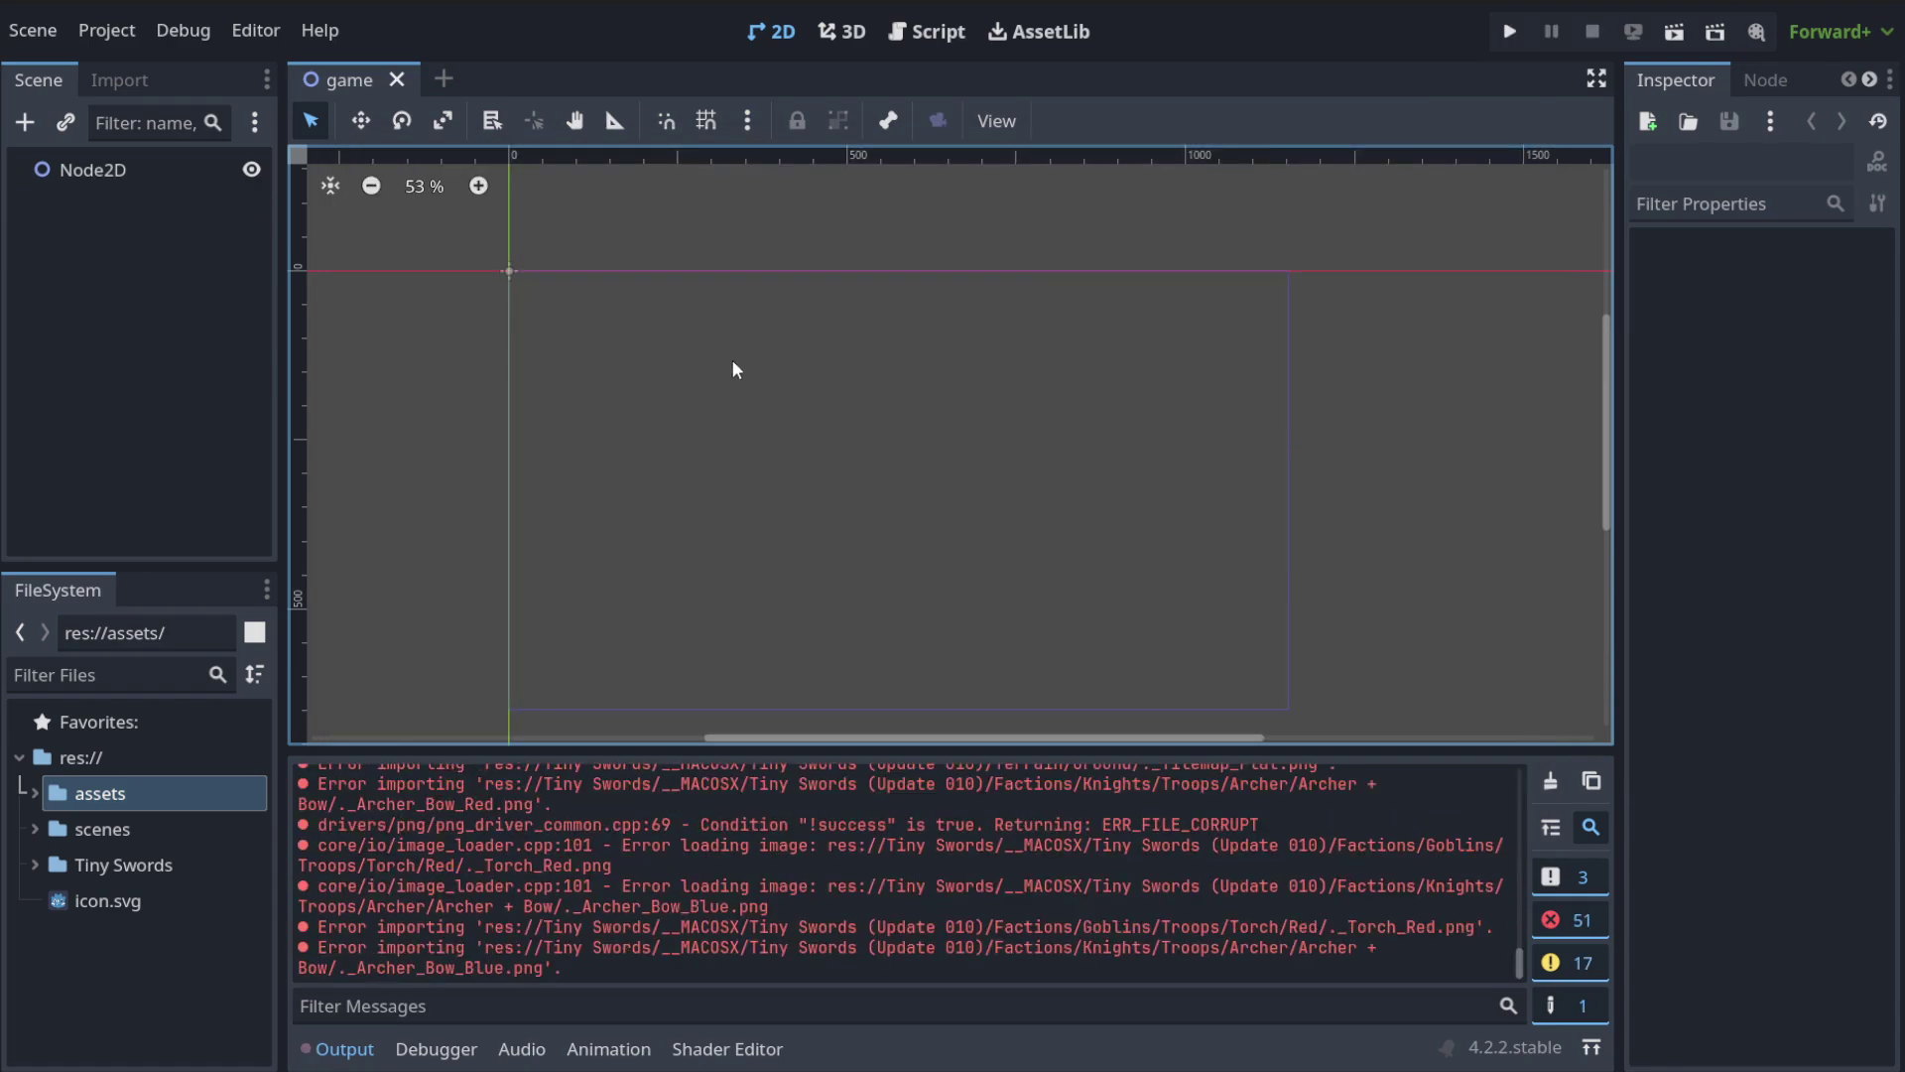
Place three icon.svg sprites spaced apart in the upper half of the scene's viewport frame.
left_click_drag(102, 901, 819, 432)
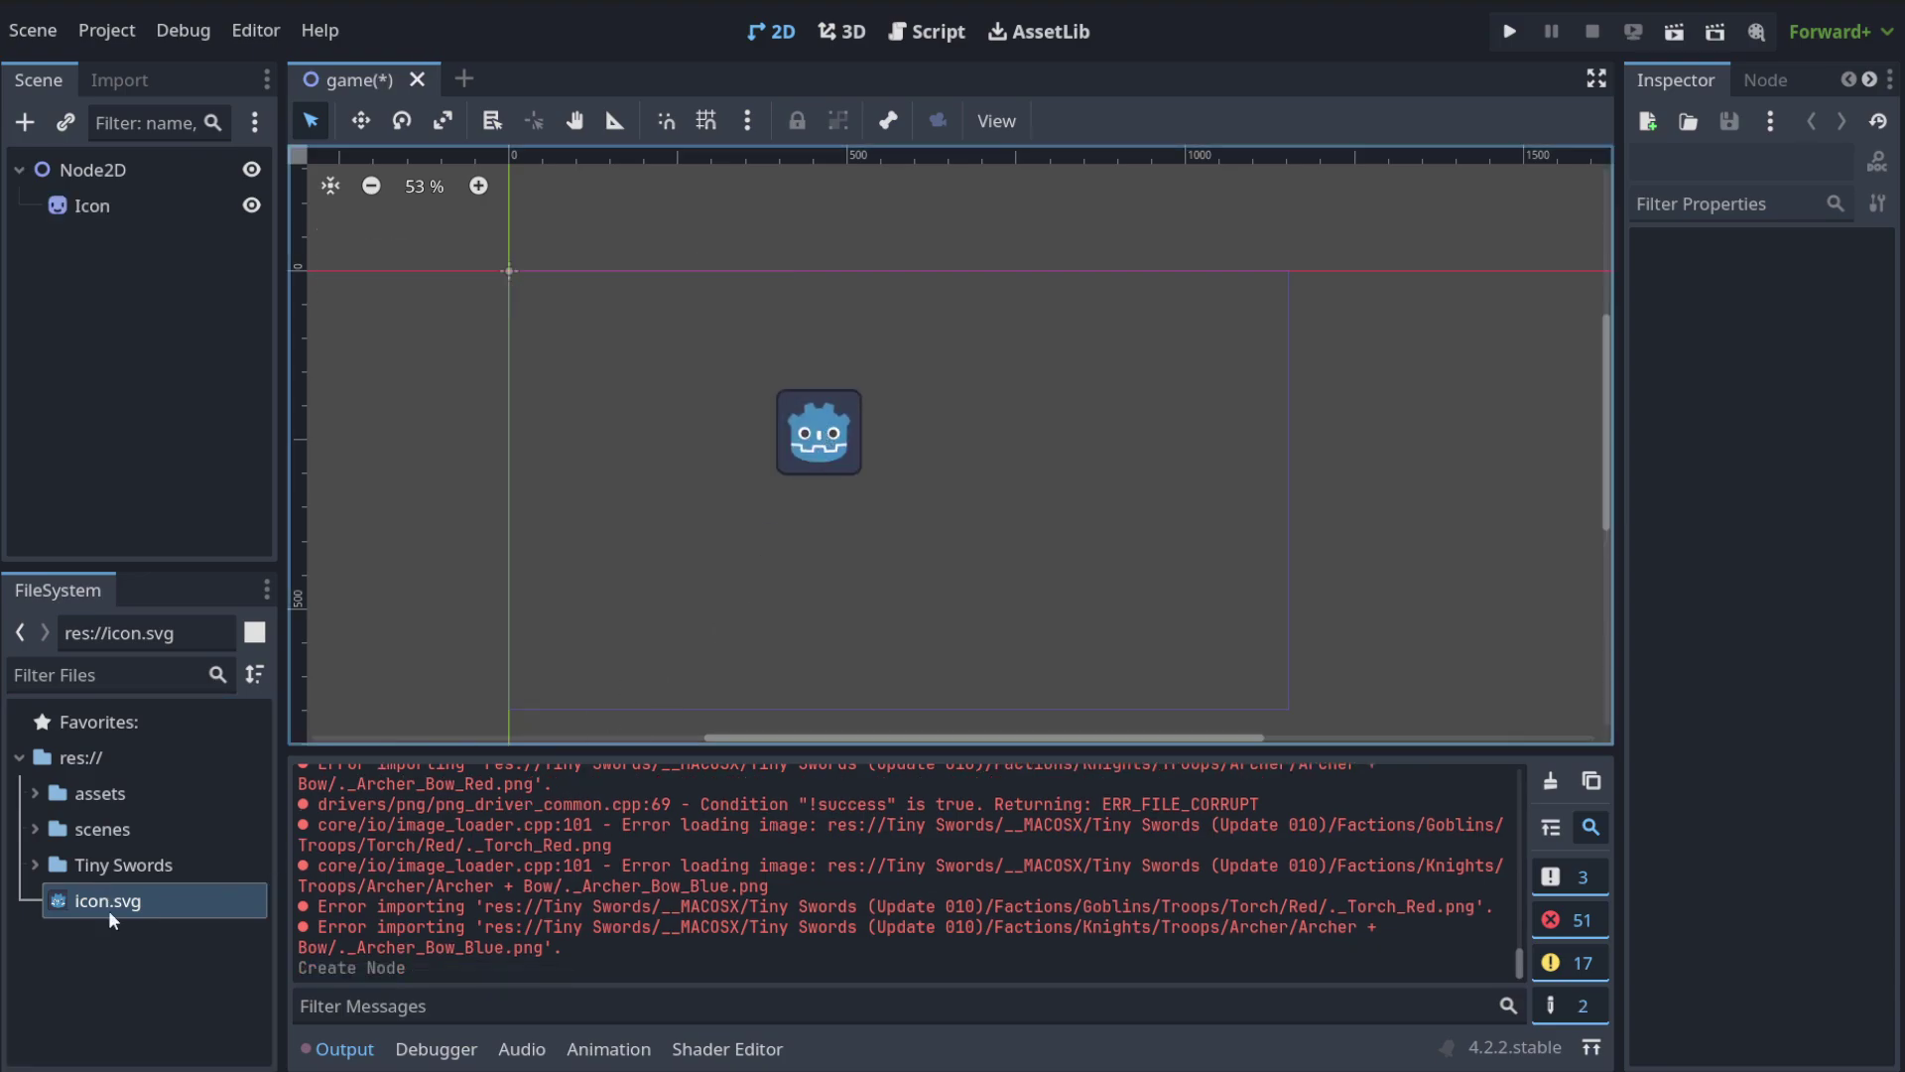
left_click_drag(109, 909, 993, 392)
left_click_drag(138, 908, 659, 398)
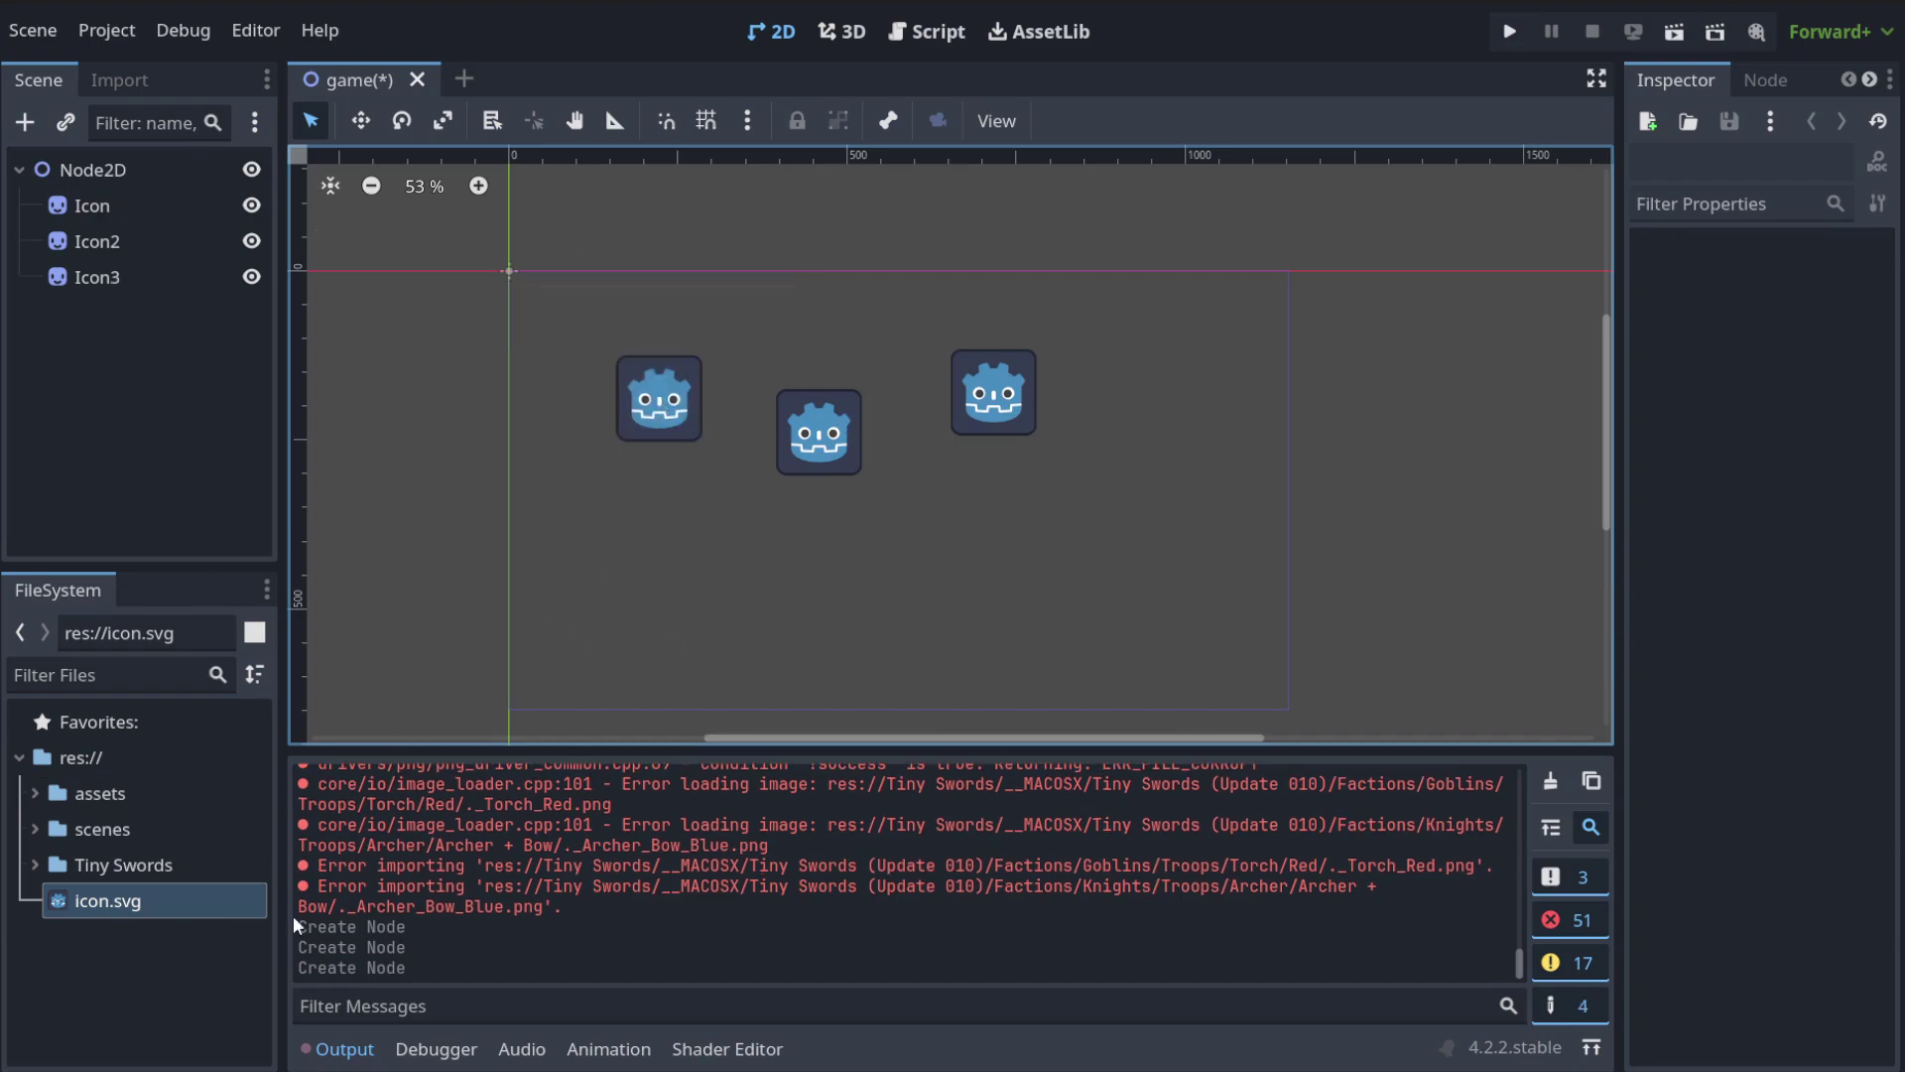
Examine the three icon nodes and their Node2D parent in the scene tree by selecting each and folding the branch.
left_click(101, 207)
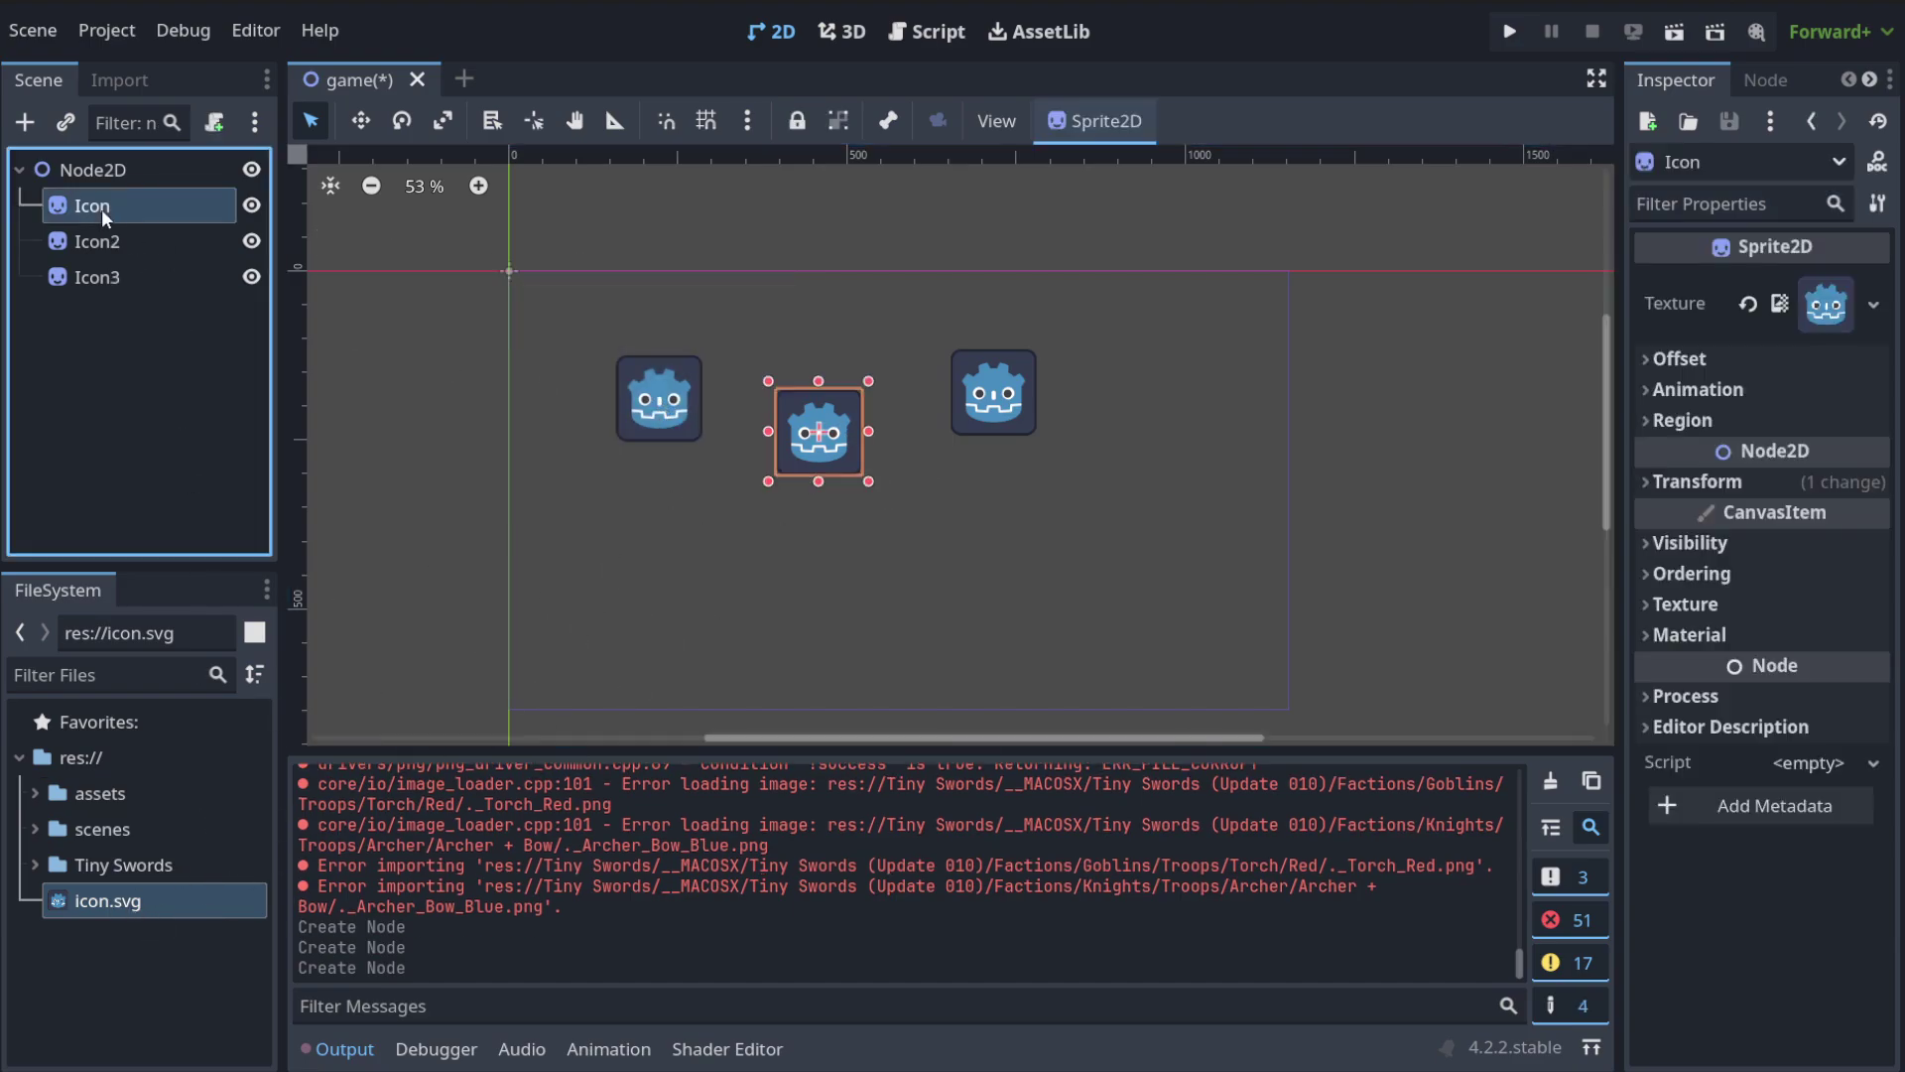
key("Down")
key("Down")
left_click(117, 211)
left_click(119, 241)
left_click(122, 268)
left_click(117, 210)
left_click(95, 173)
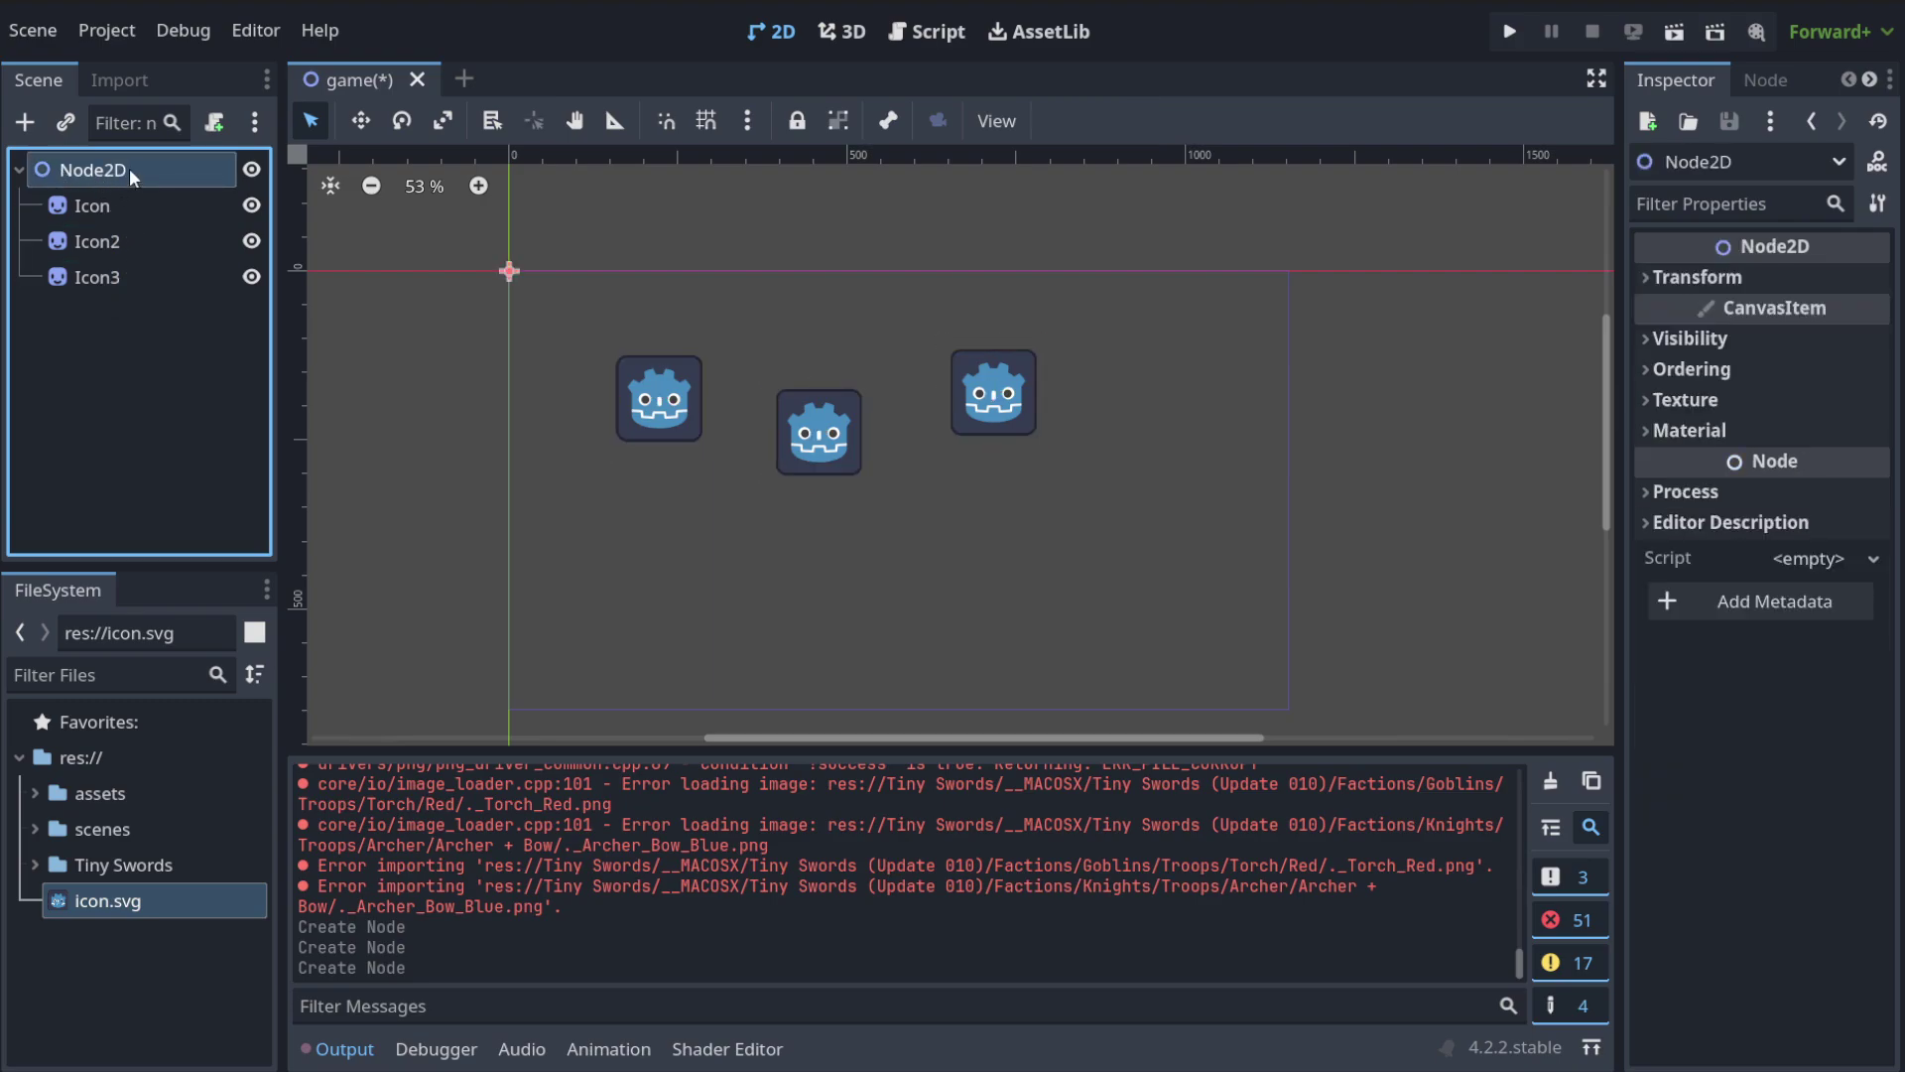
left_click(20, 170)
left_click(19, 170)
Run the project to preview the placed sprites, and close the game window.
left_click(1503, 30)
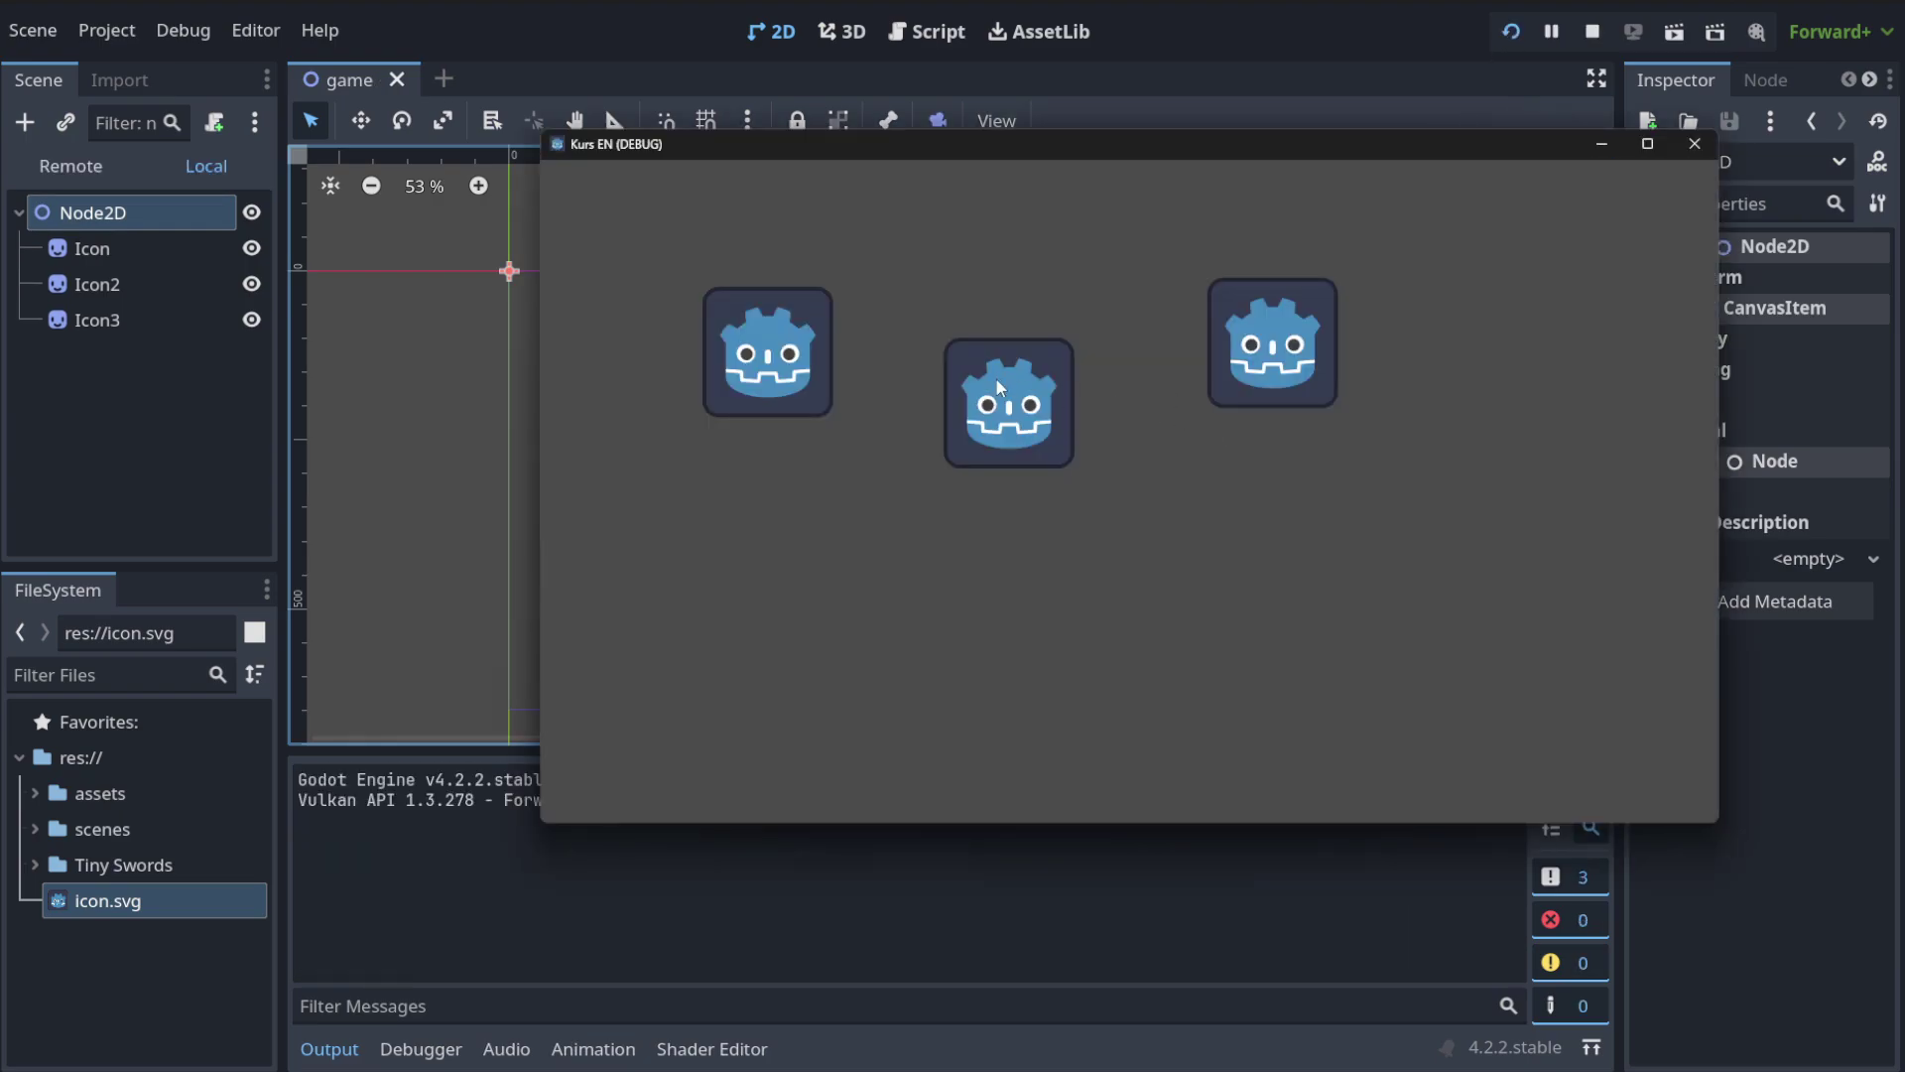
left_click(1692, 143)
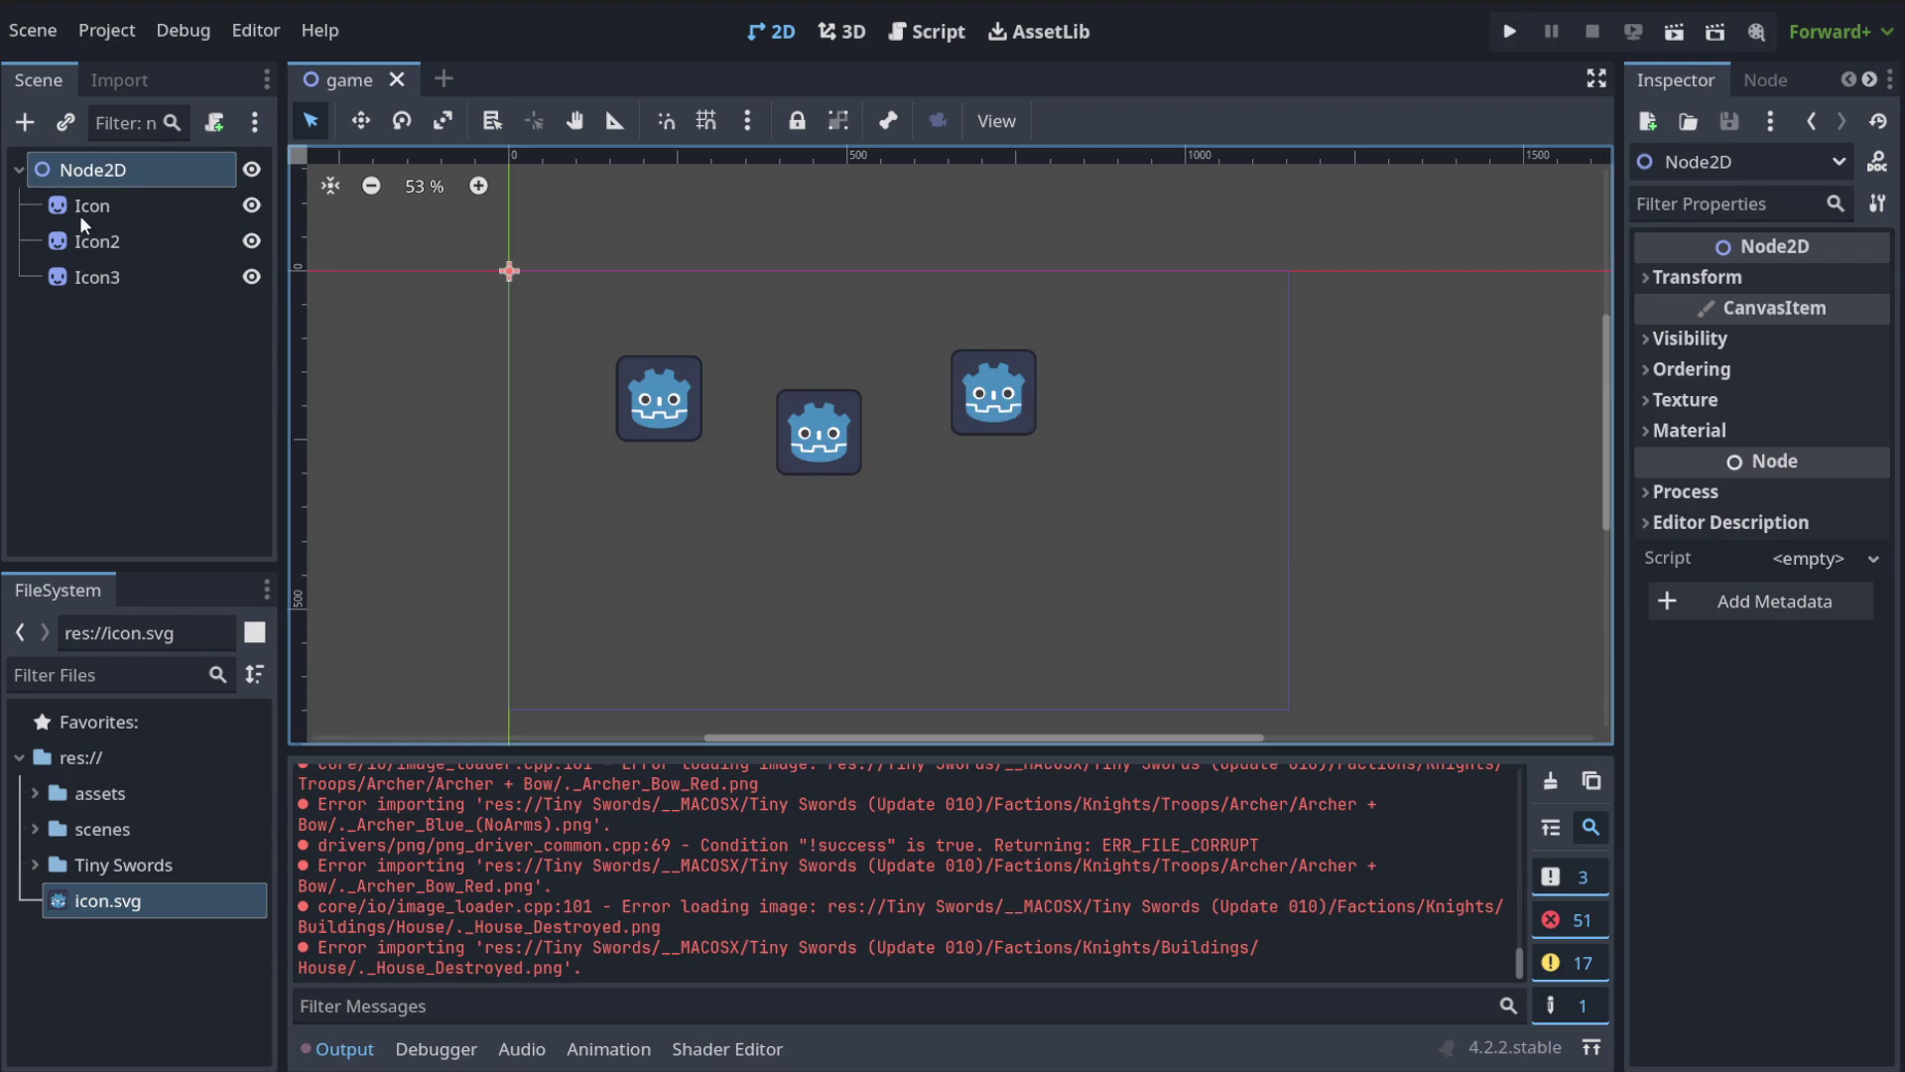
Collapse and expand the root Node2D branch repeatedly to examine how the icon nodes are nested under it.
left_click(71, 171)
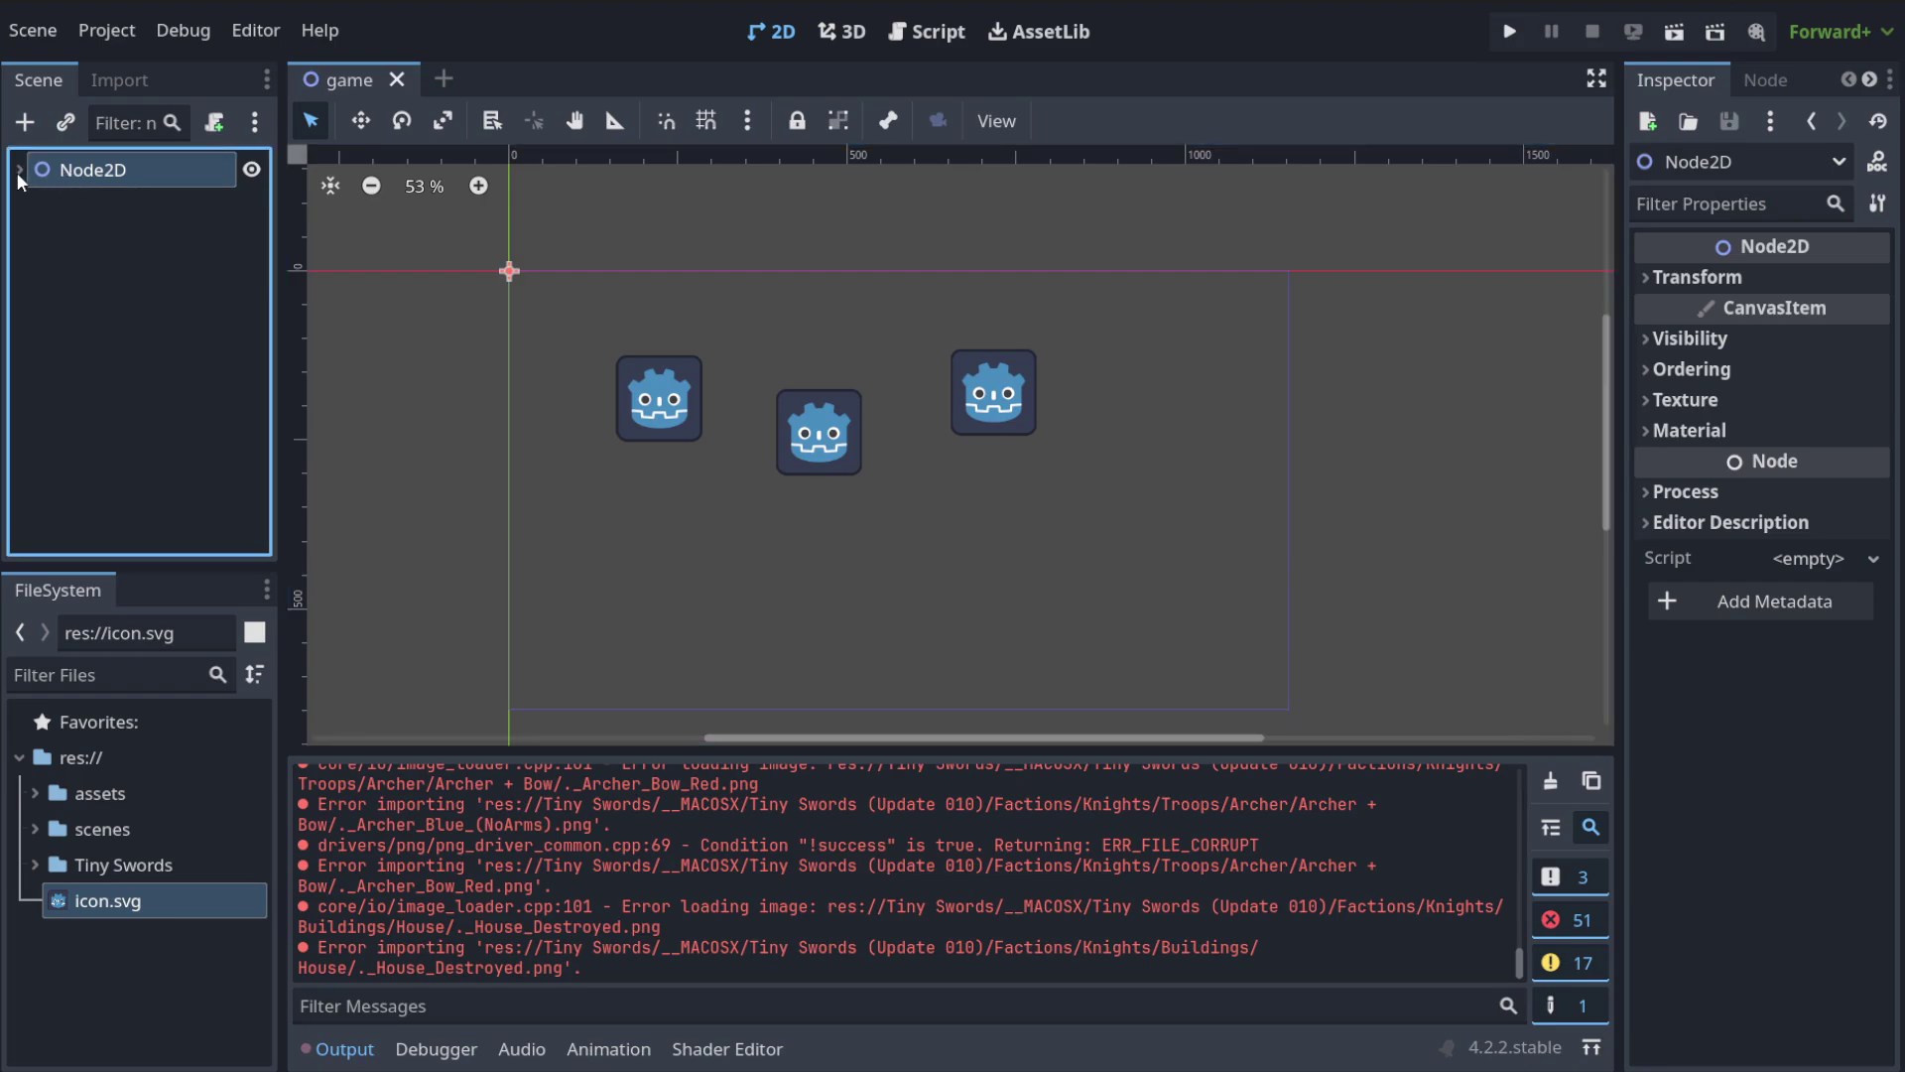
left_click(101, 171)
key("Escape")
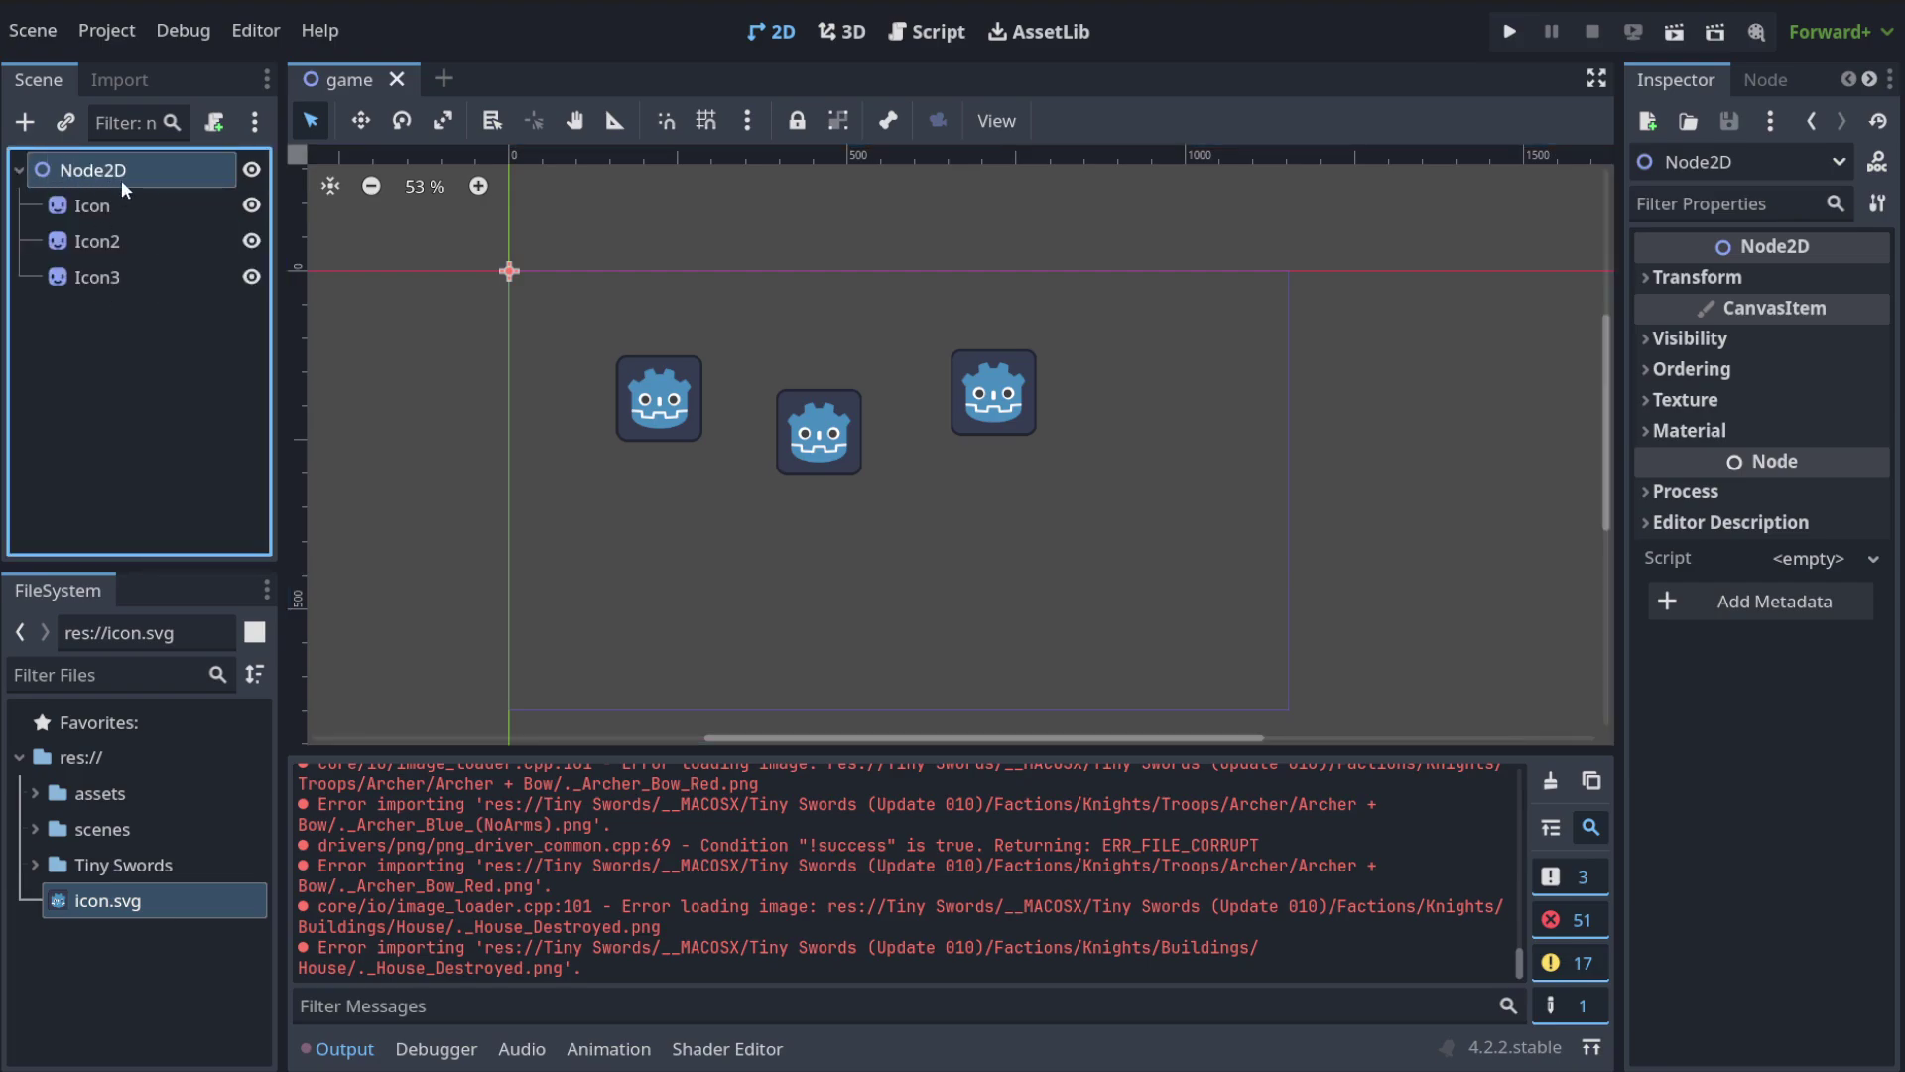
left_click(20, 173)
left_click(20, 174)
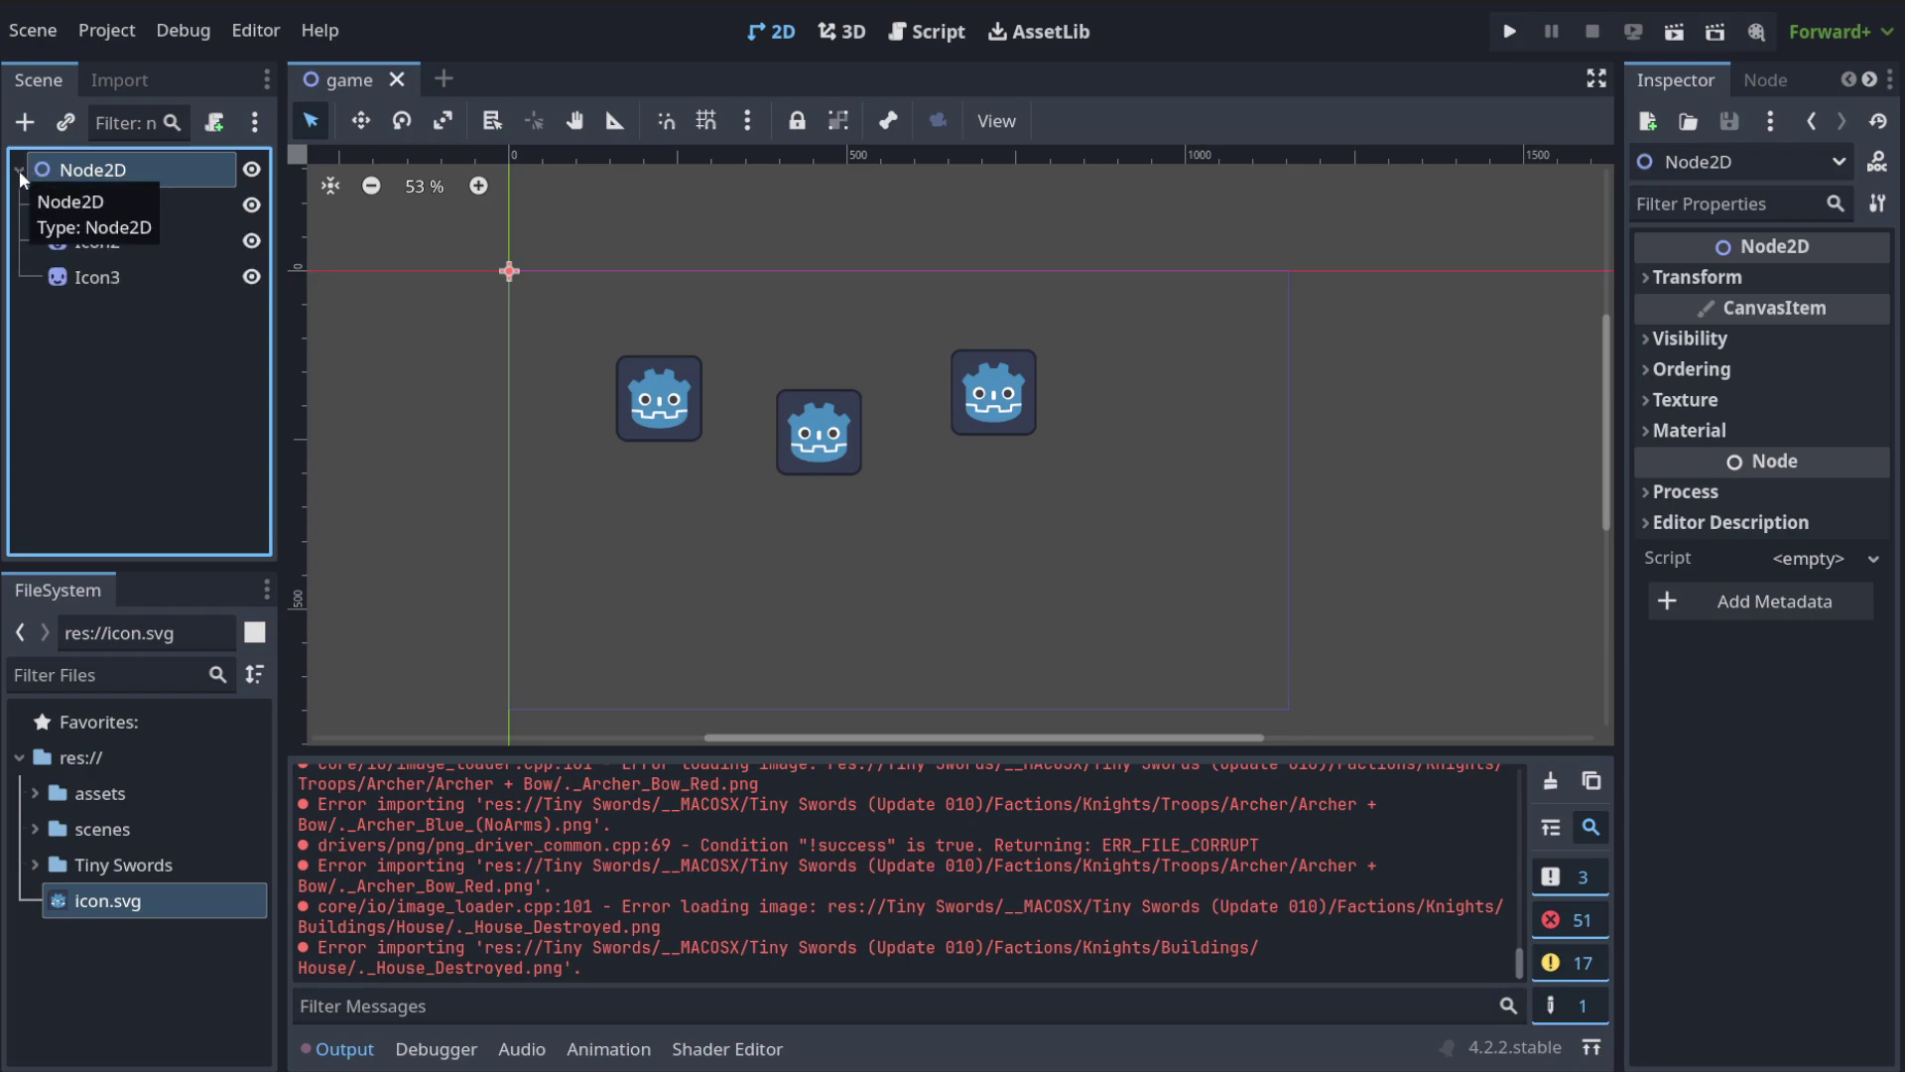
left_click(19, 173)
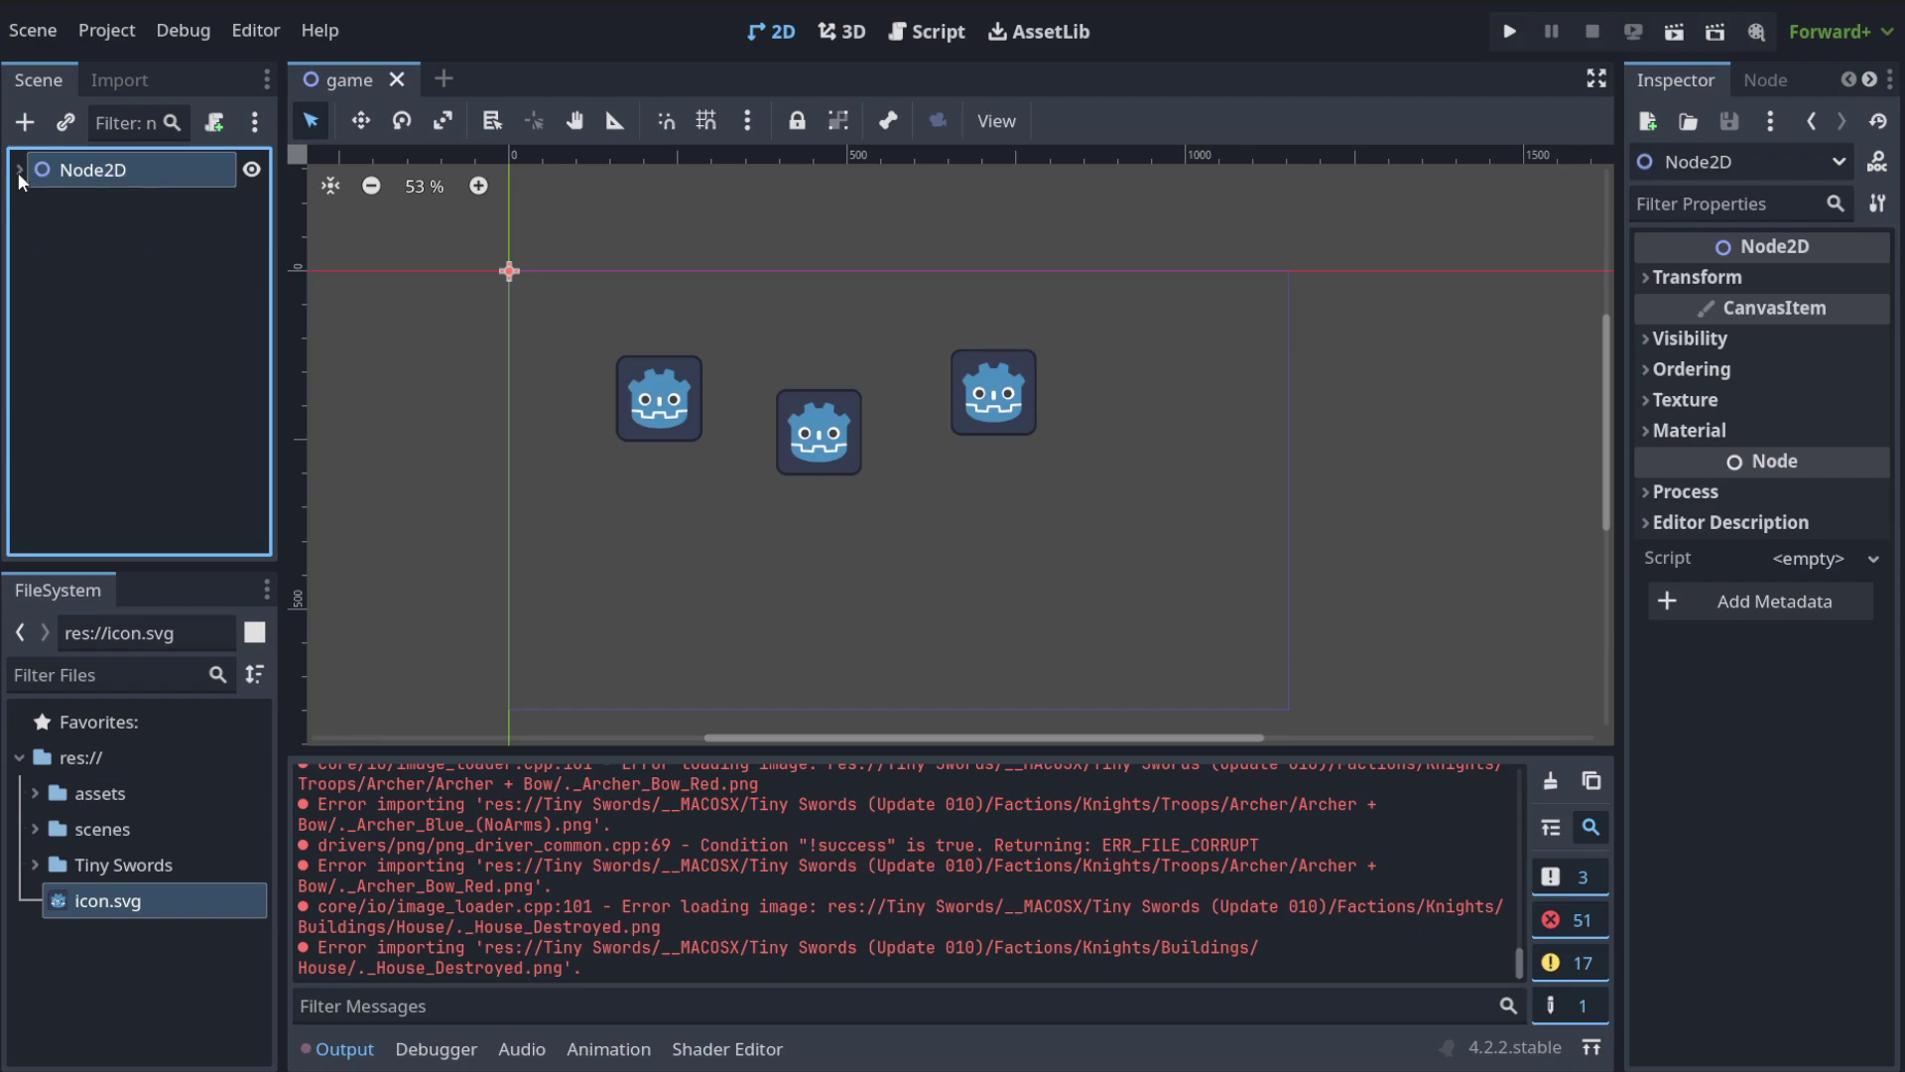
left_click(19, 173)
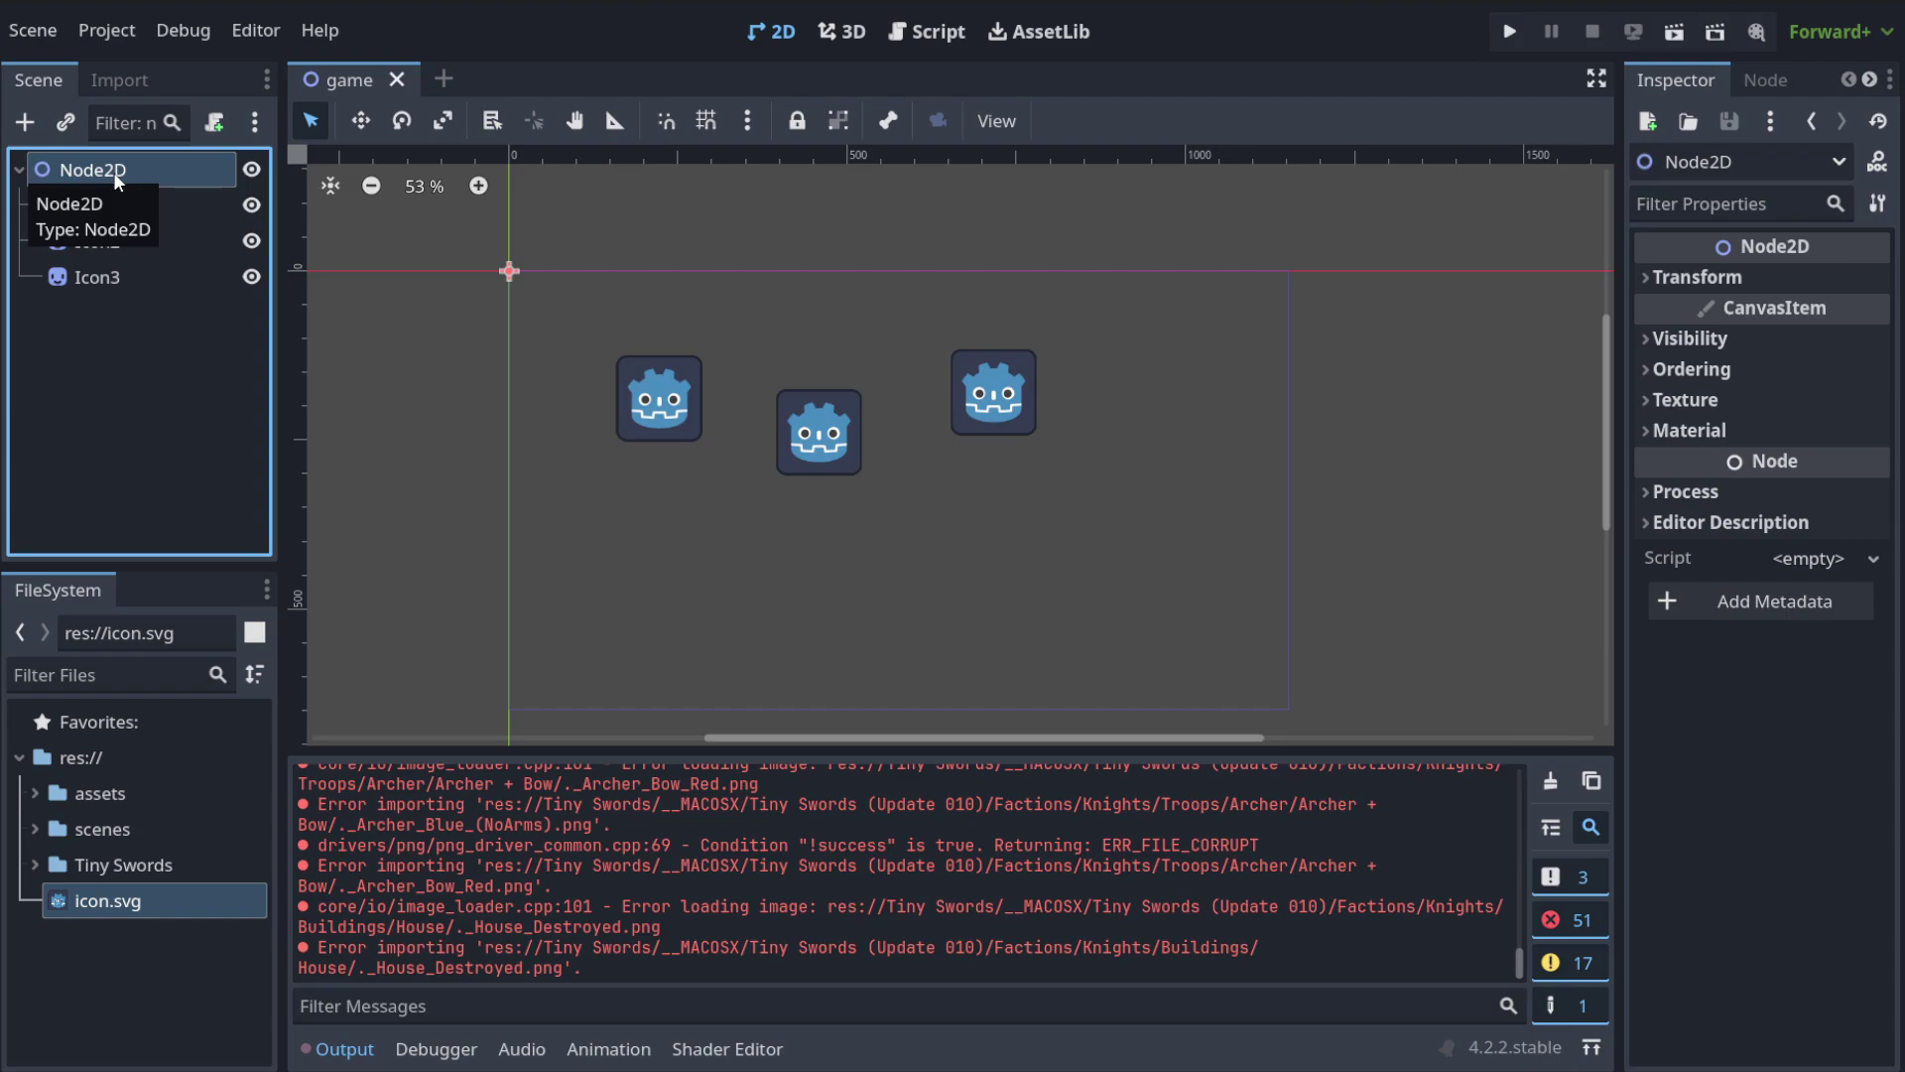
left_click(18, 175)
left_click(21, 176)
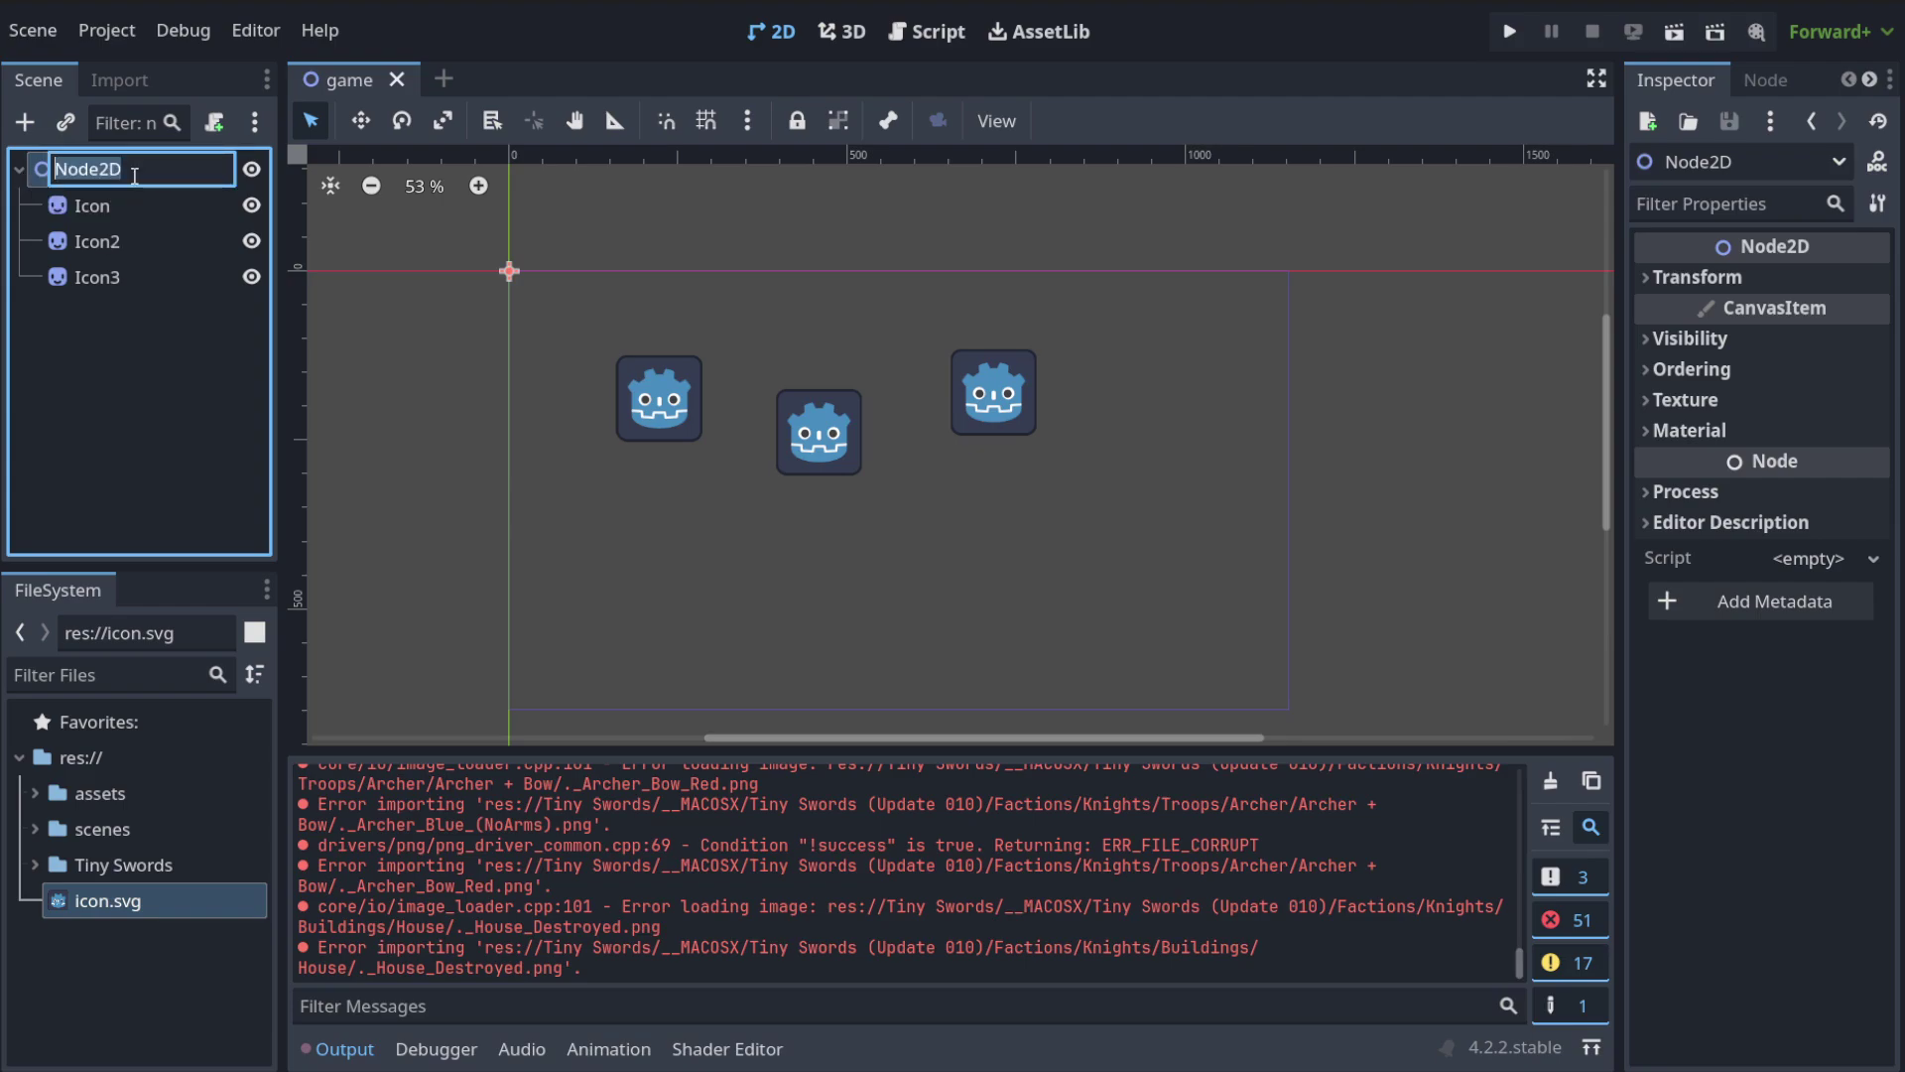
double_click(54, 170)
key("Escape")
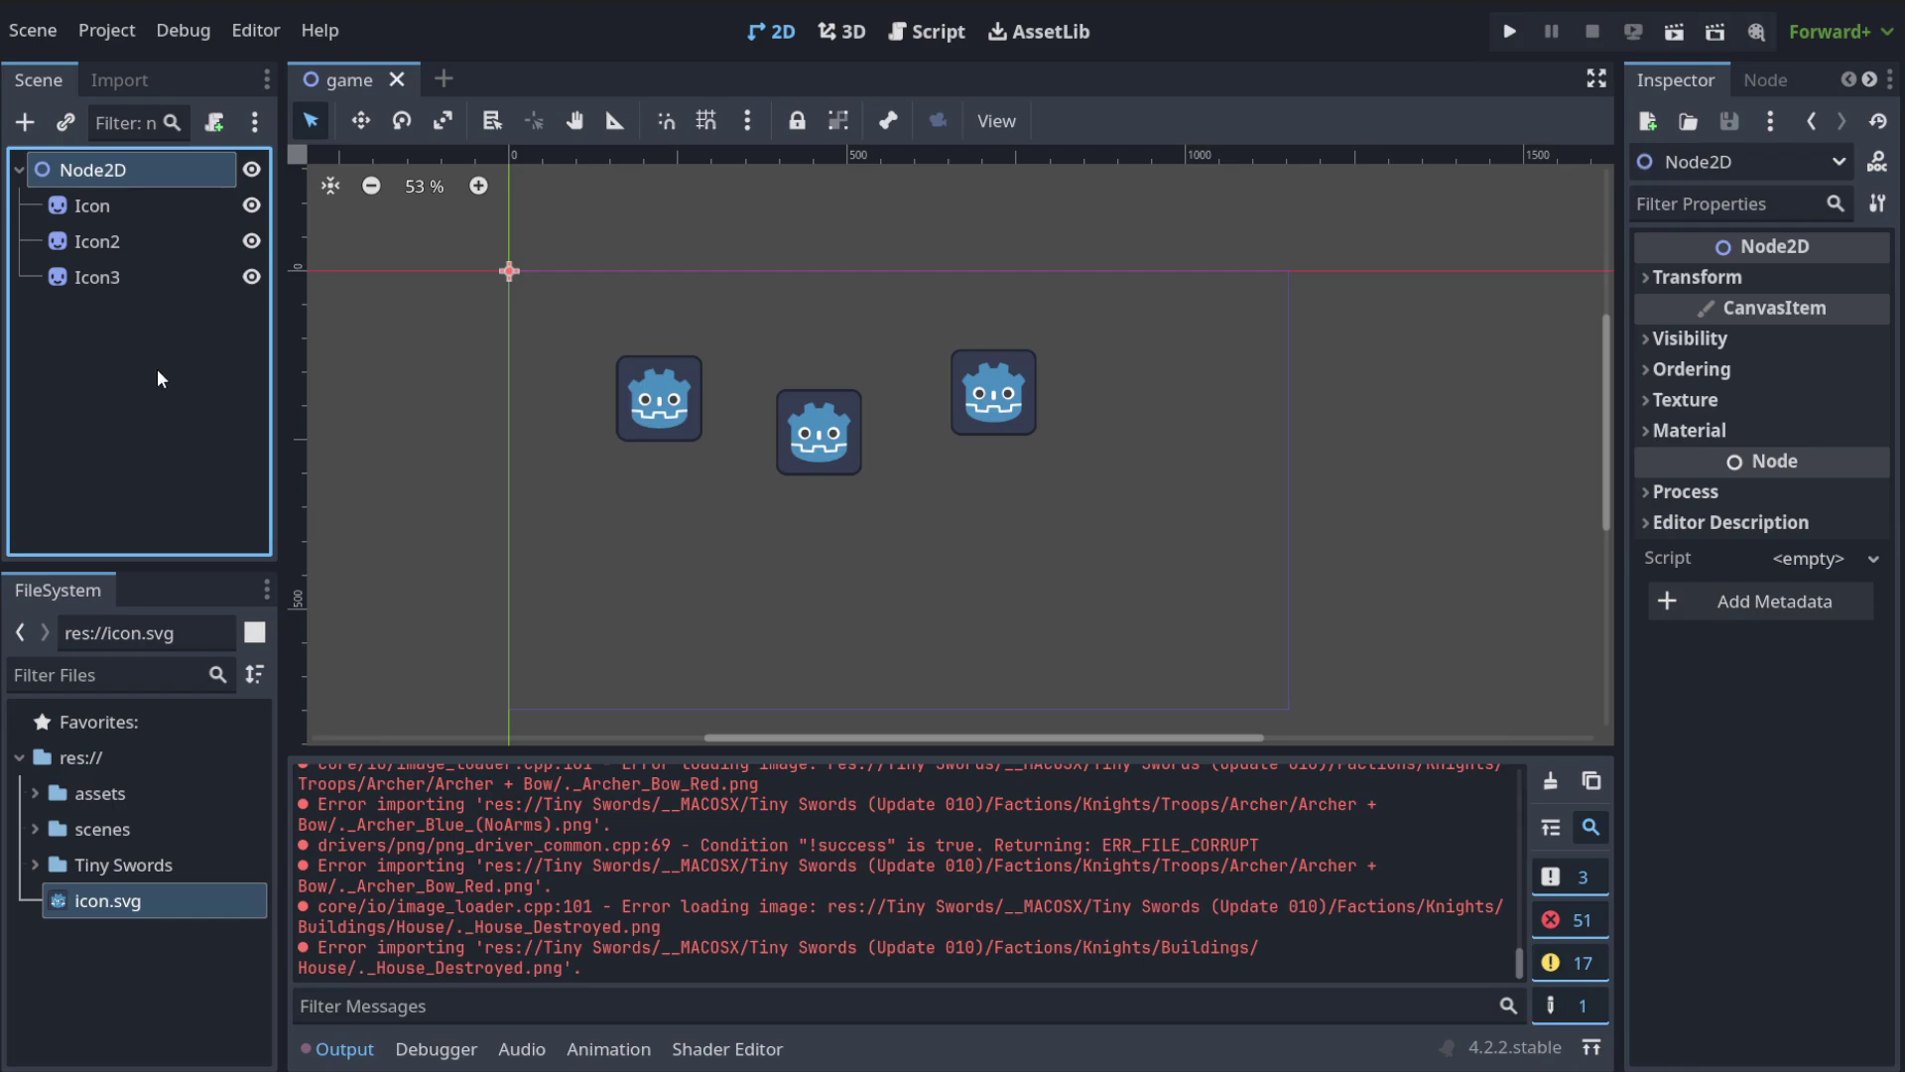
double_click(140, 169)
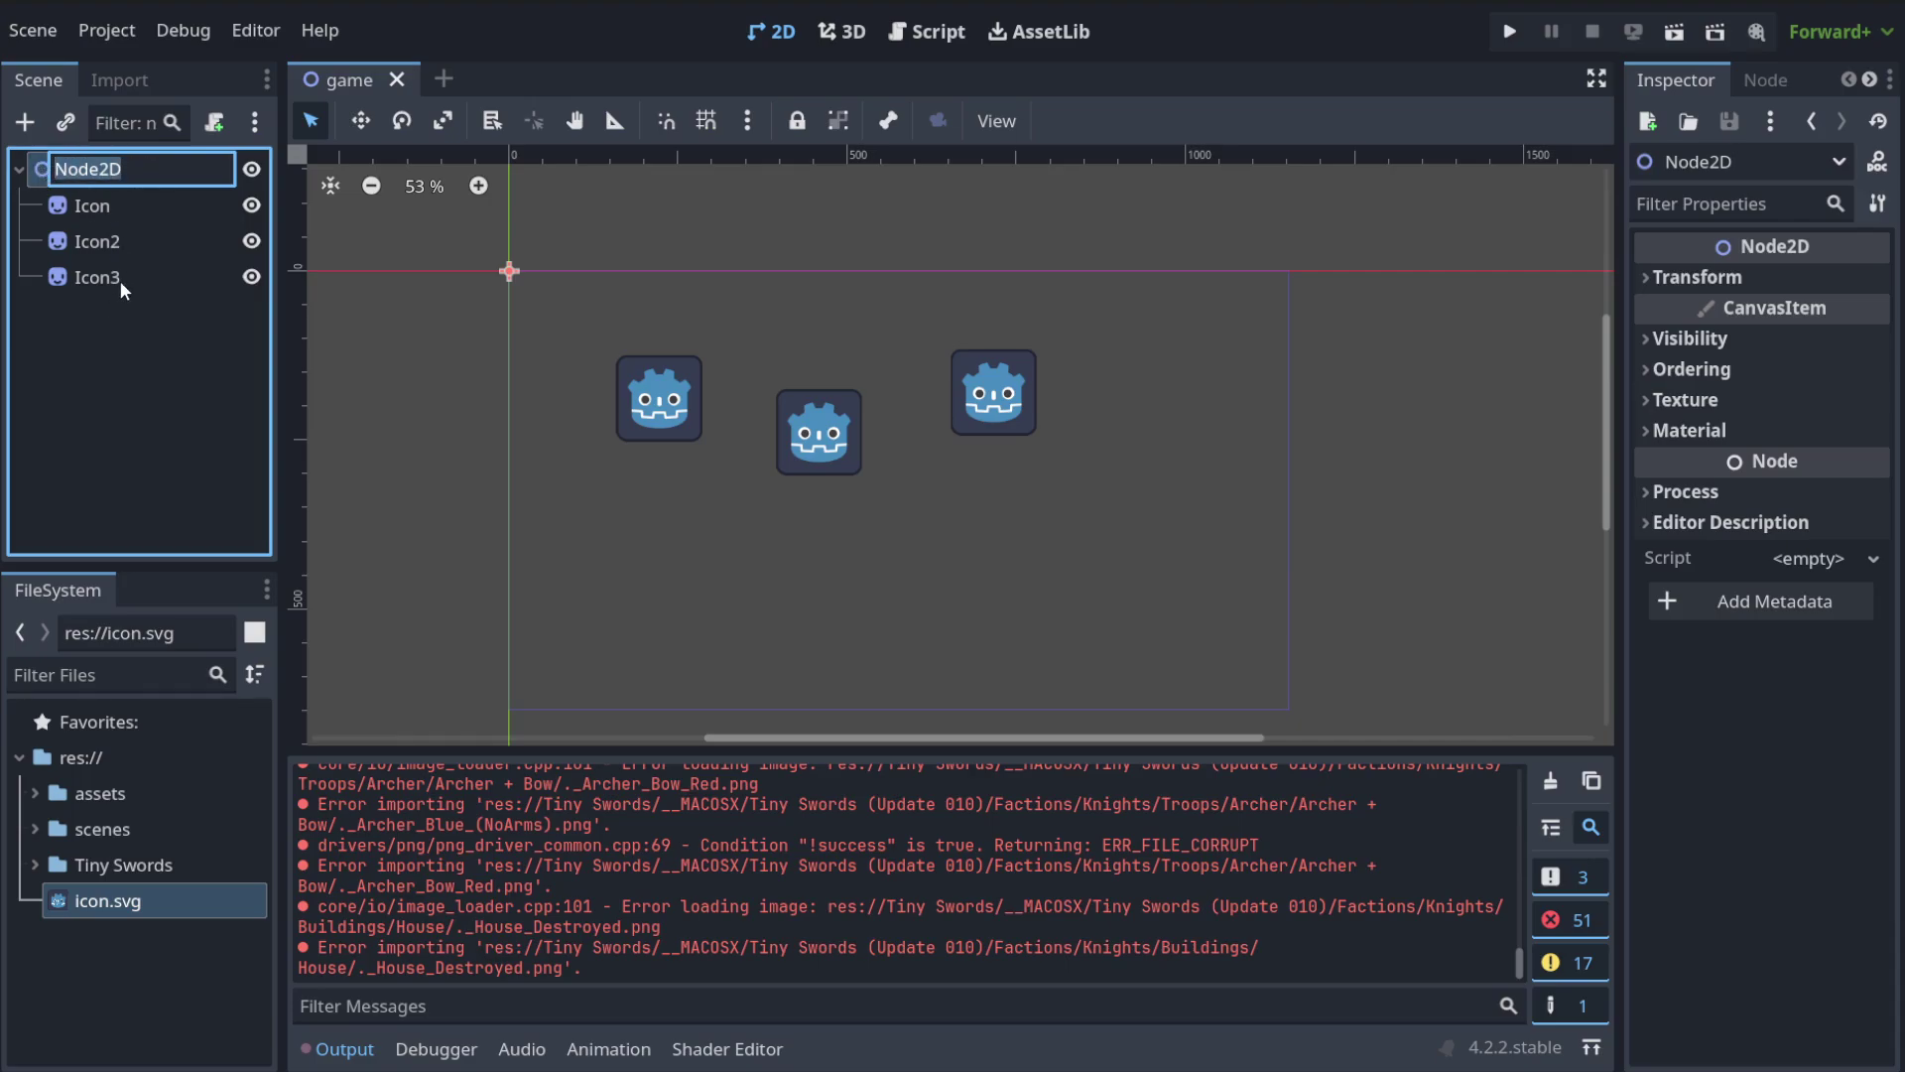
left_click(133, 174)
key("Return")
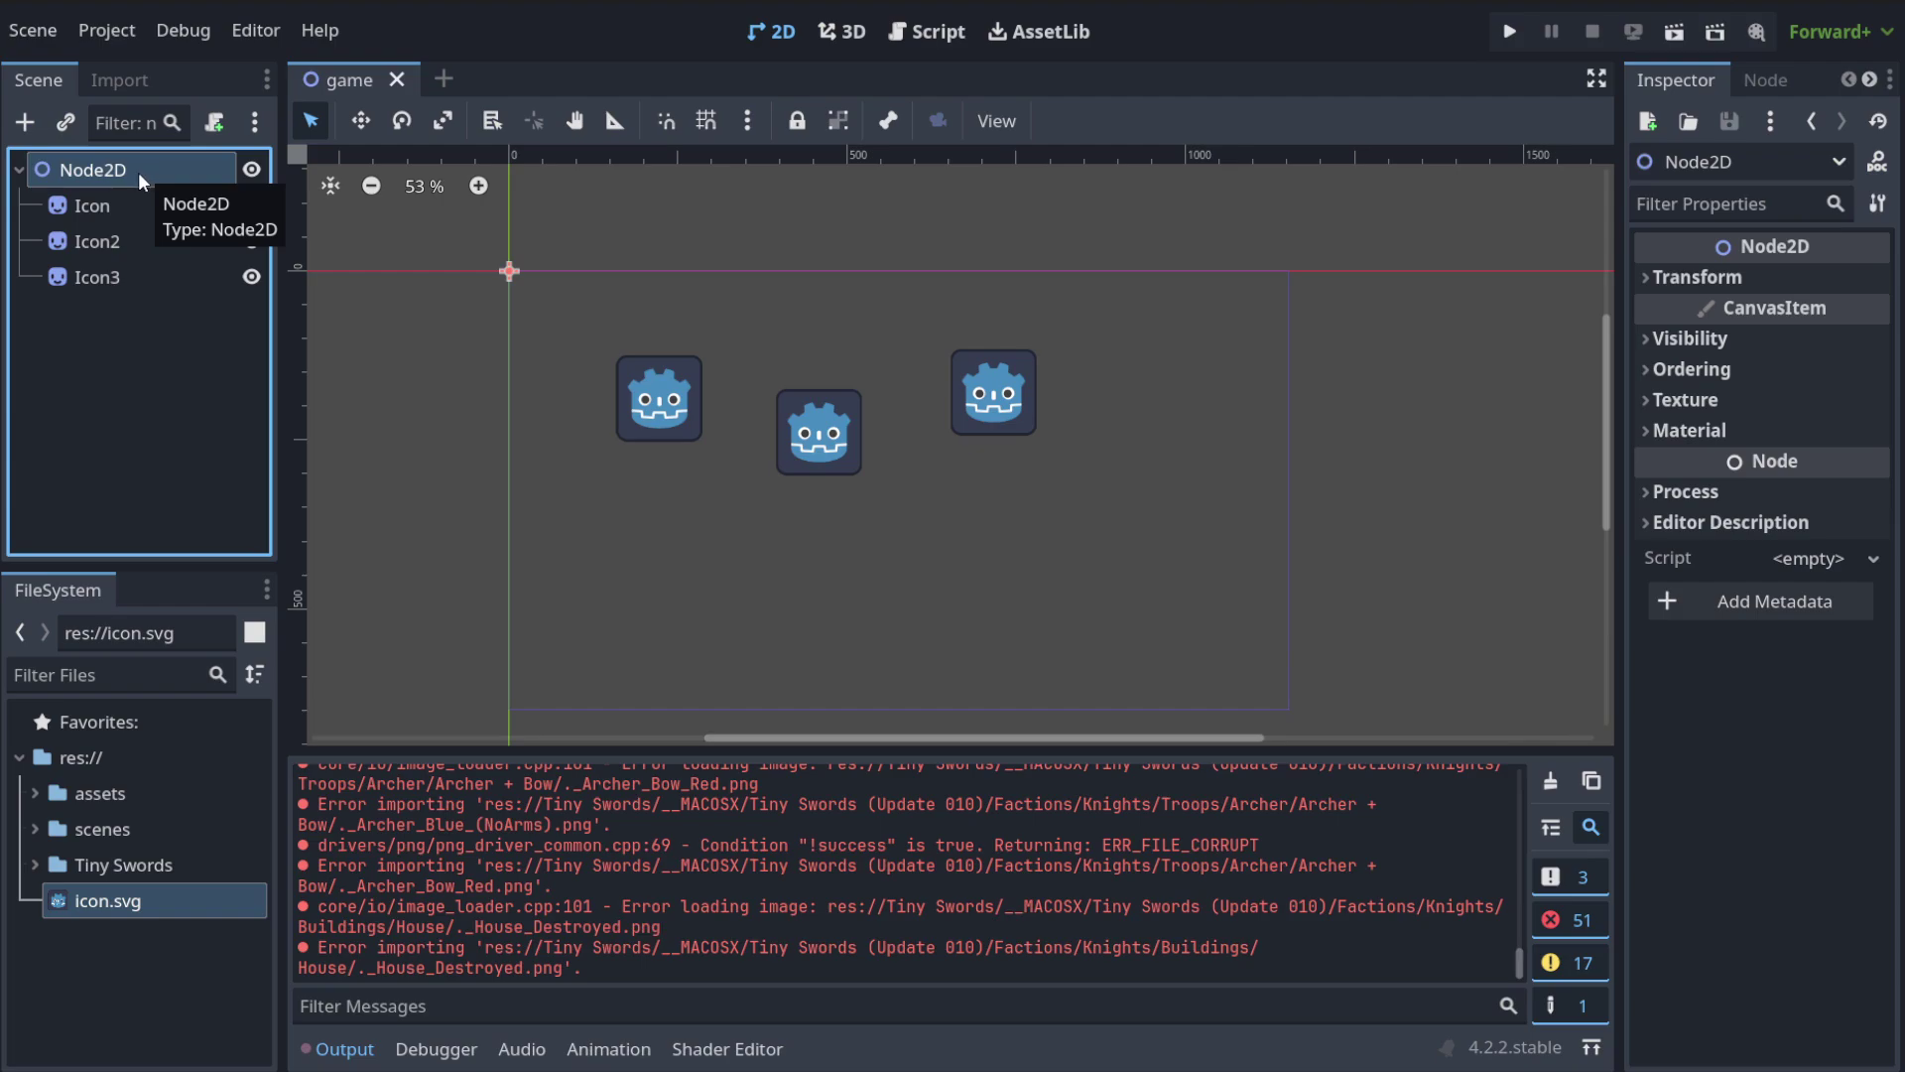
Rename the root Node2D in the scene tree as game.
left_click(138, 336)
left_click(123, 288)
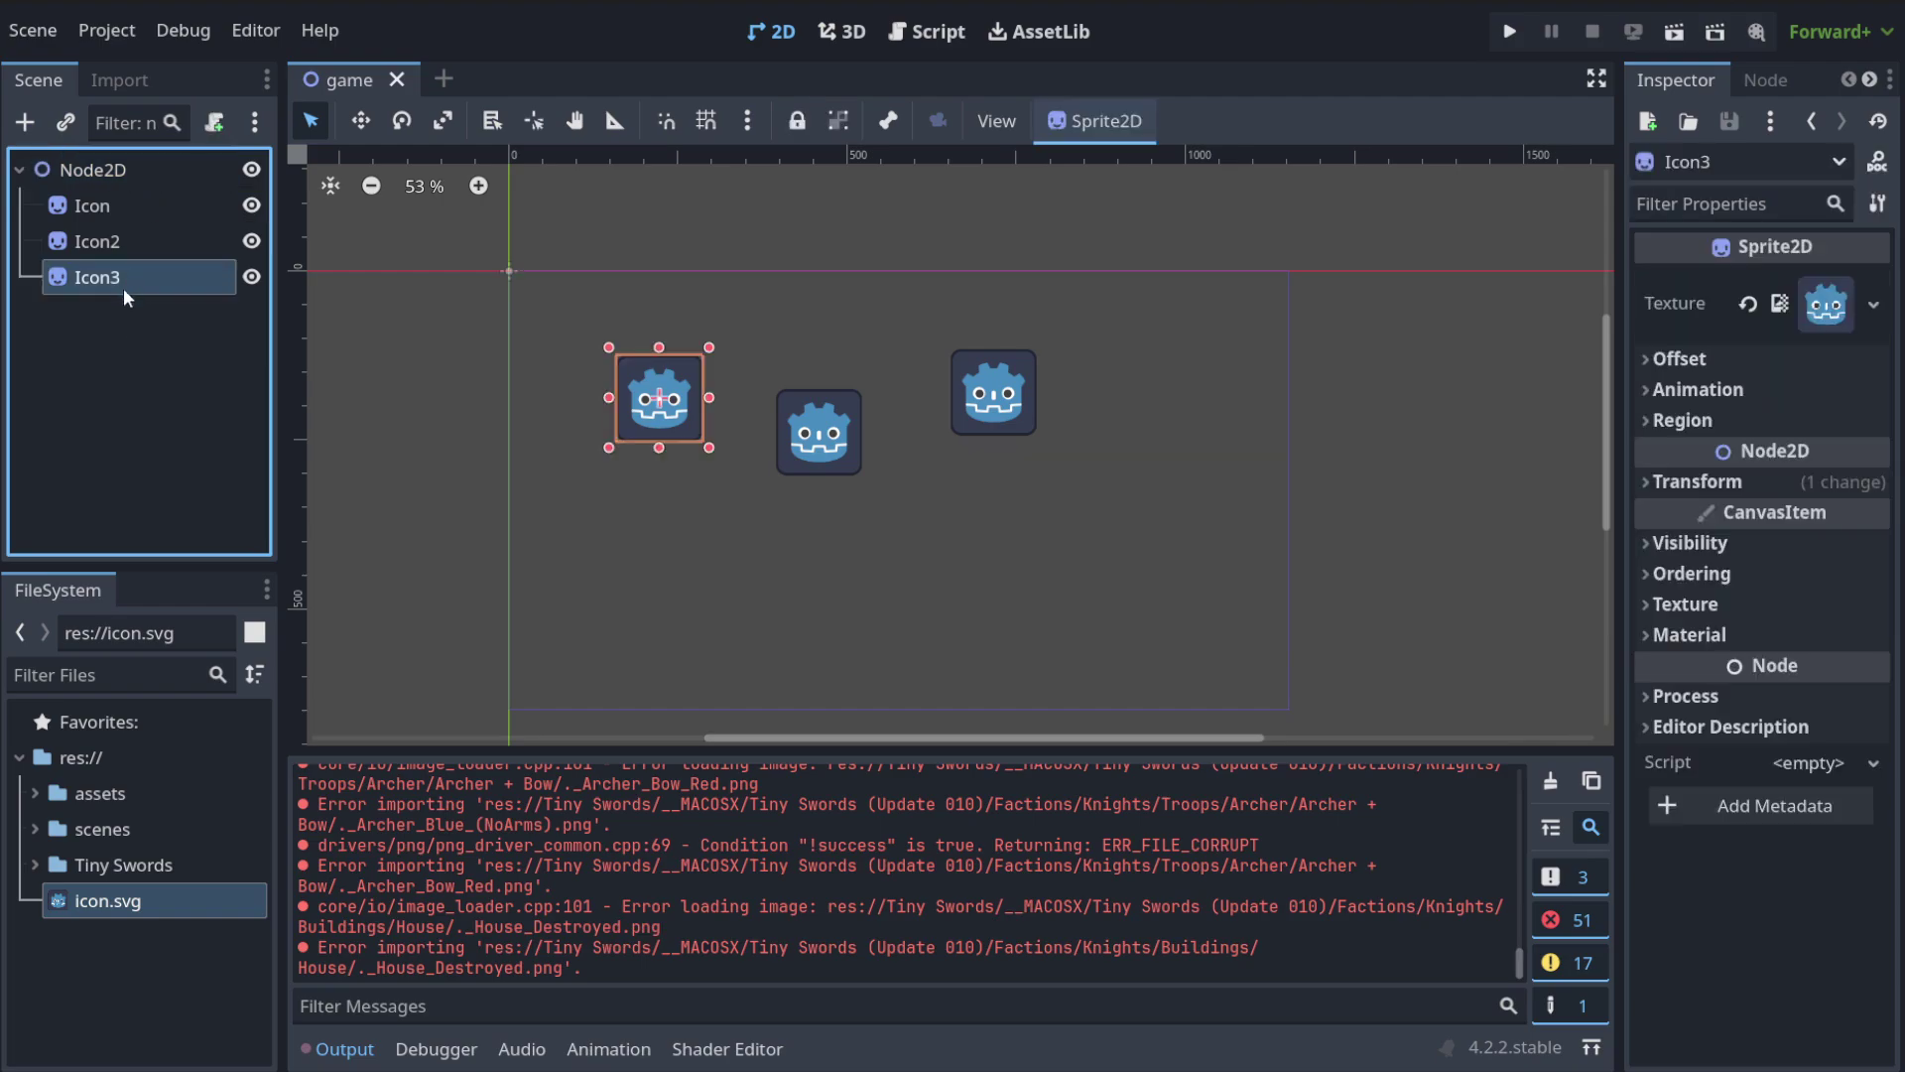
left_click(115, 330)
left_click(129, 170)
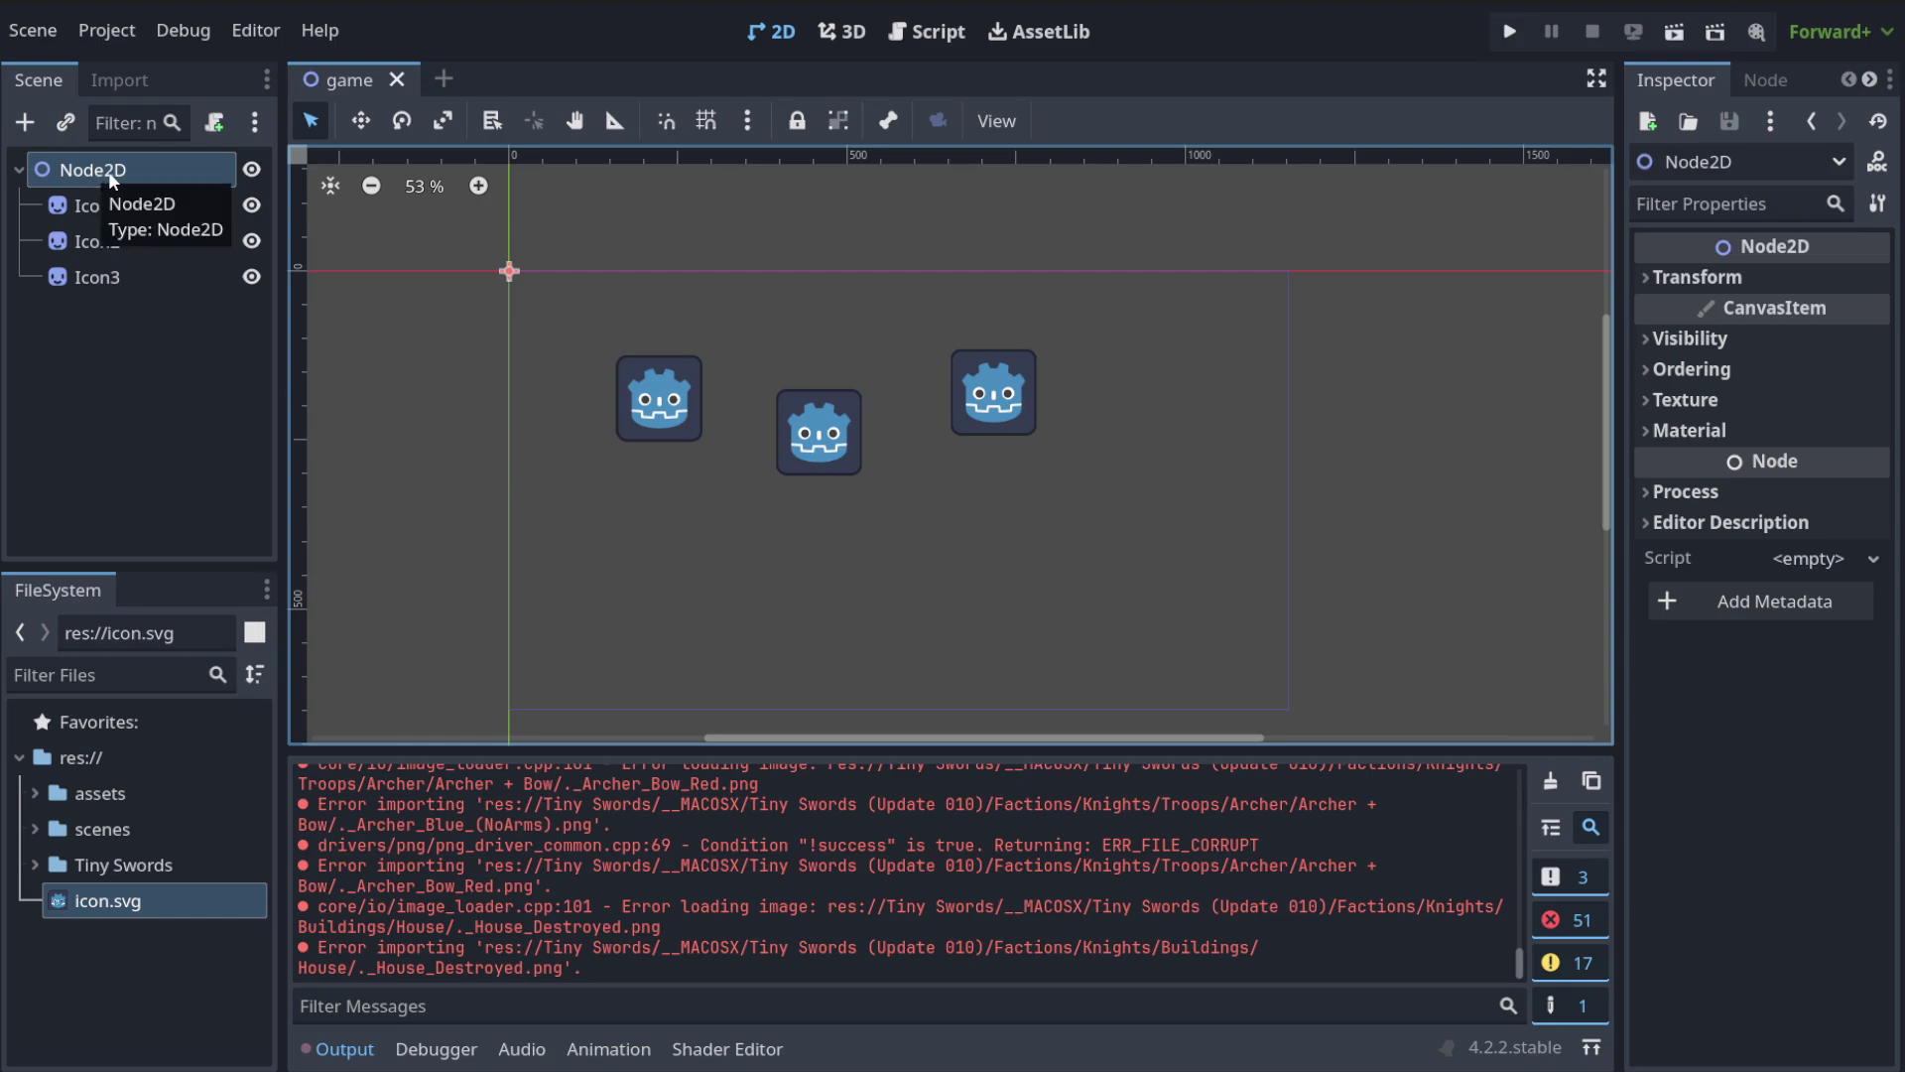
key("F2")
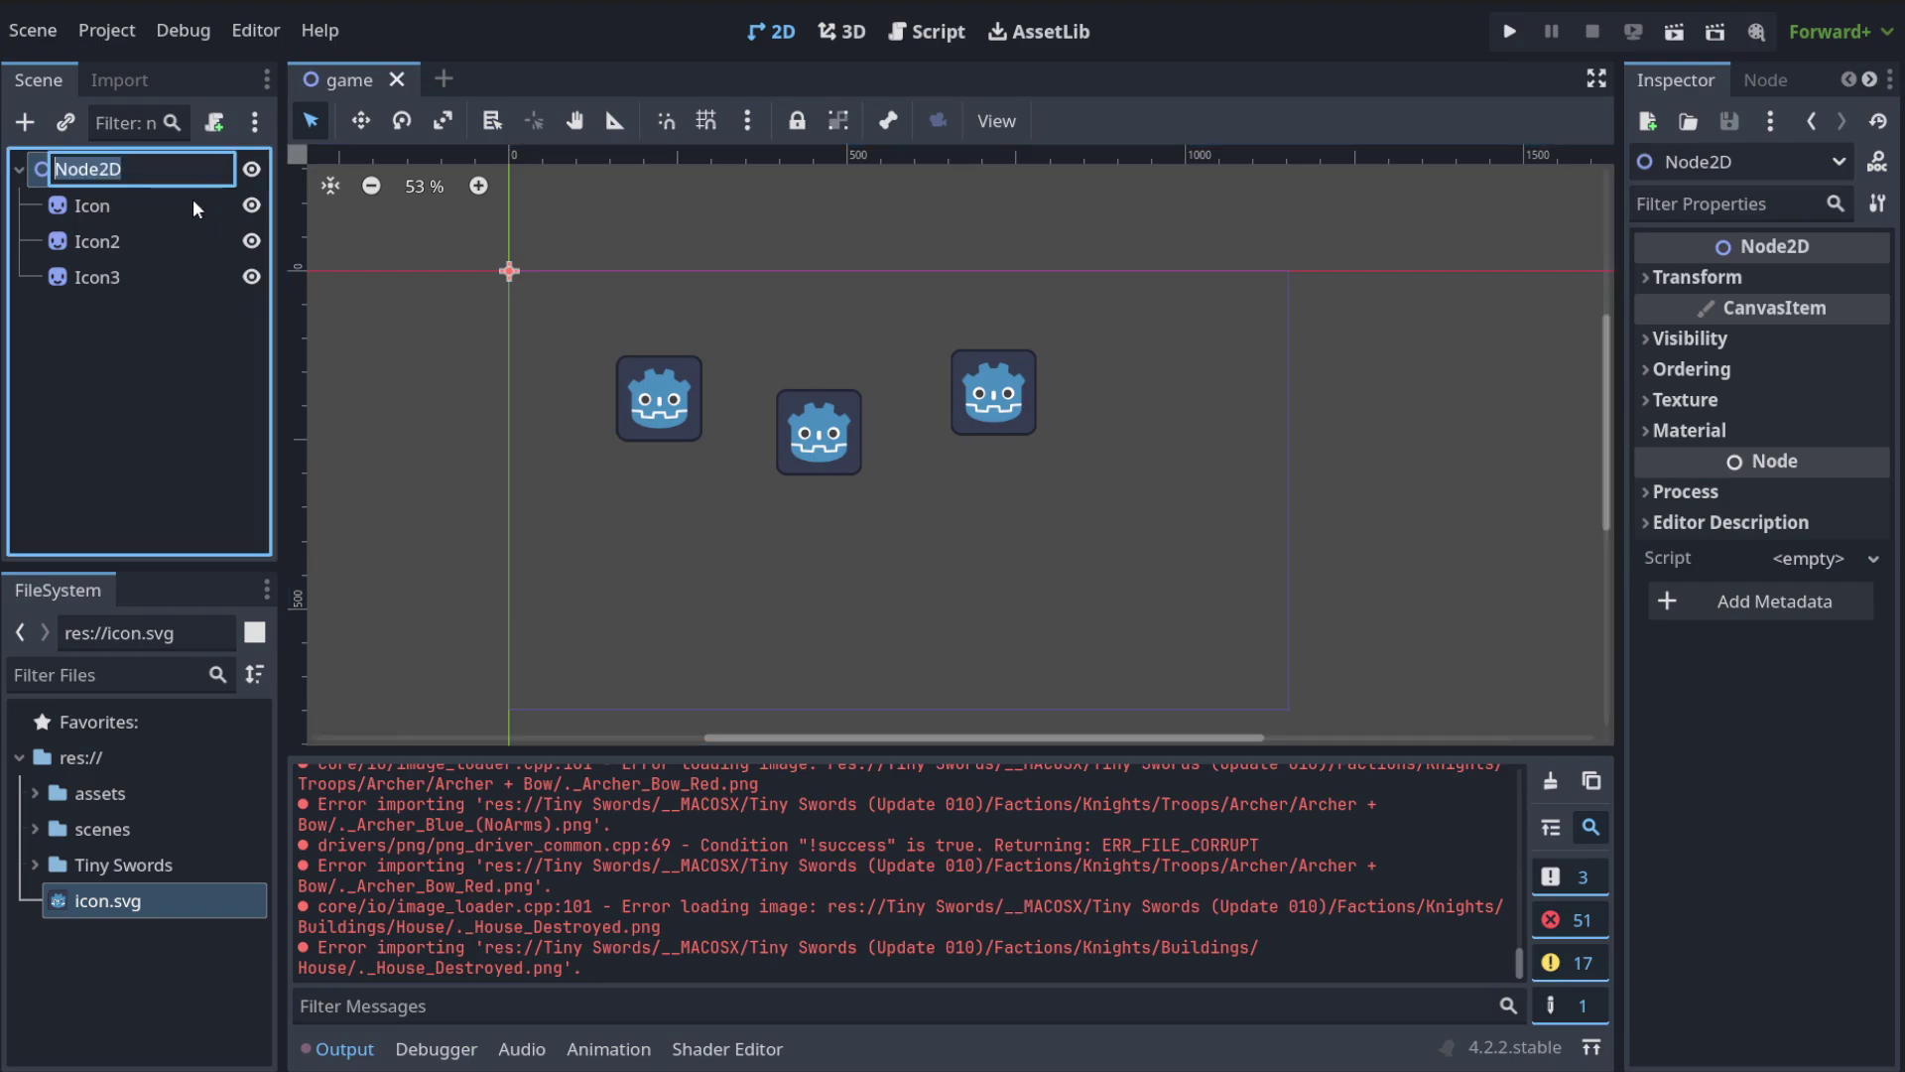
key("BackSpace")
type("game")
key("Return")
left_click(105, 353)
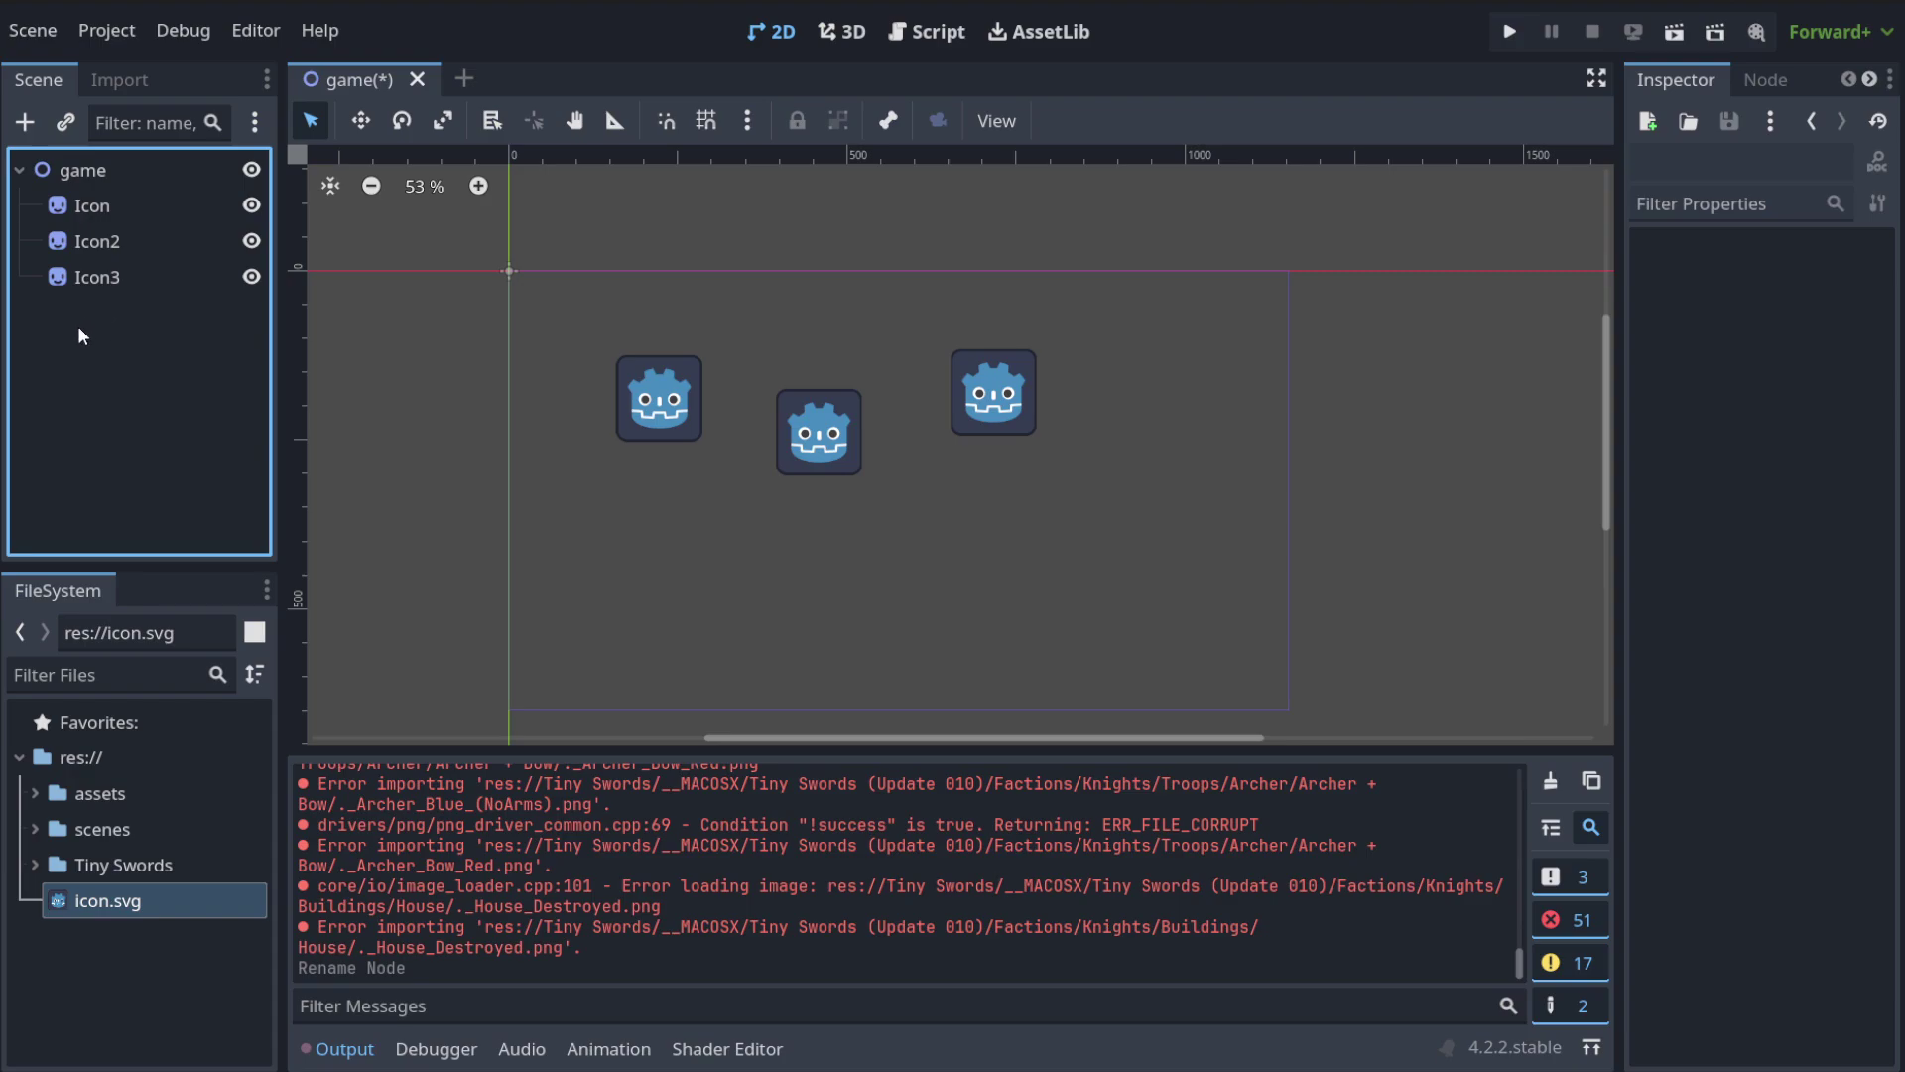
Examine how the icon nodes are nested under the game root by selecting nodes and repeatedly folding and unfolding the branch.
left_click(79, 170)
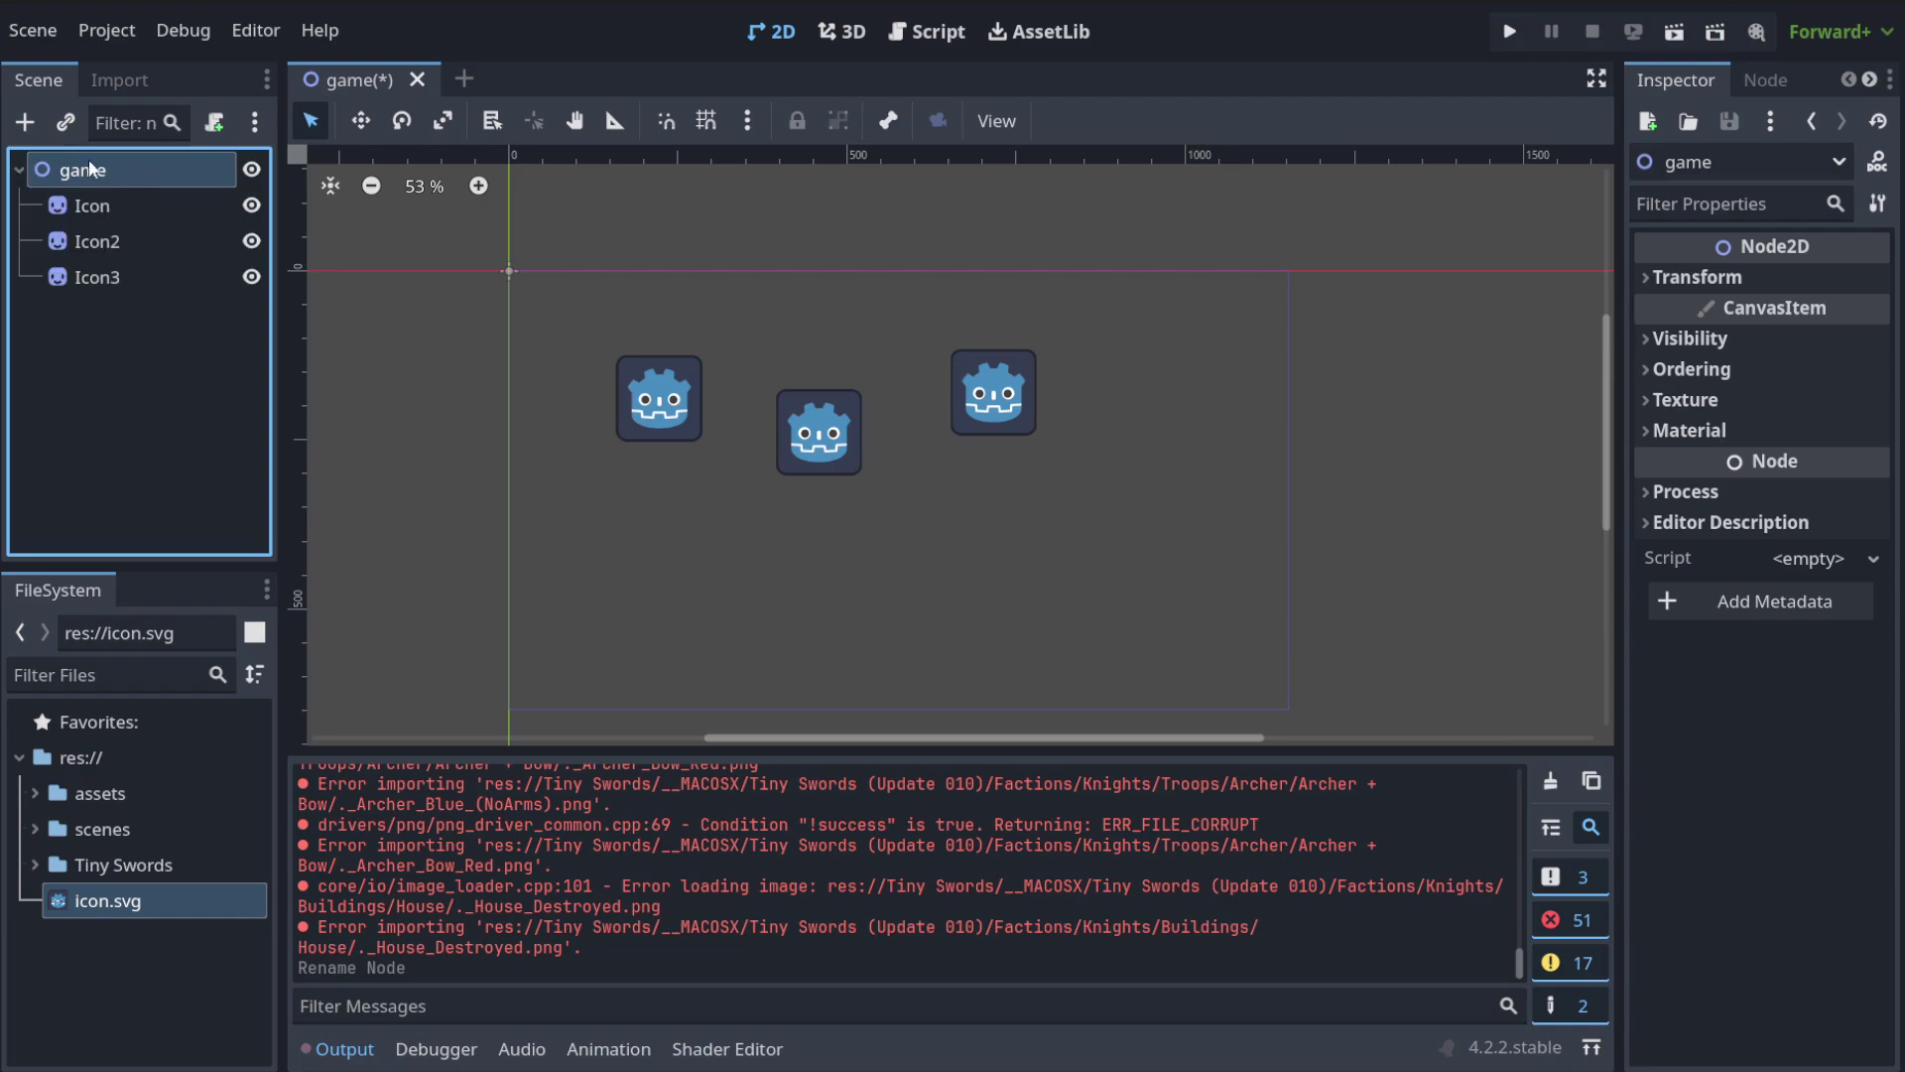
left_click(96, 392)
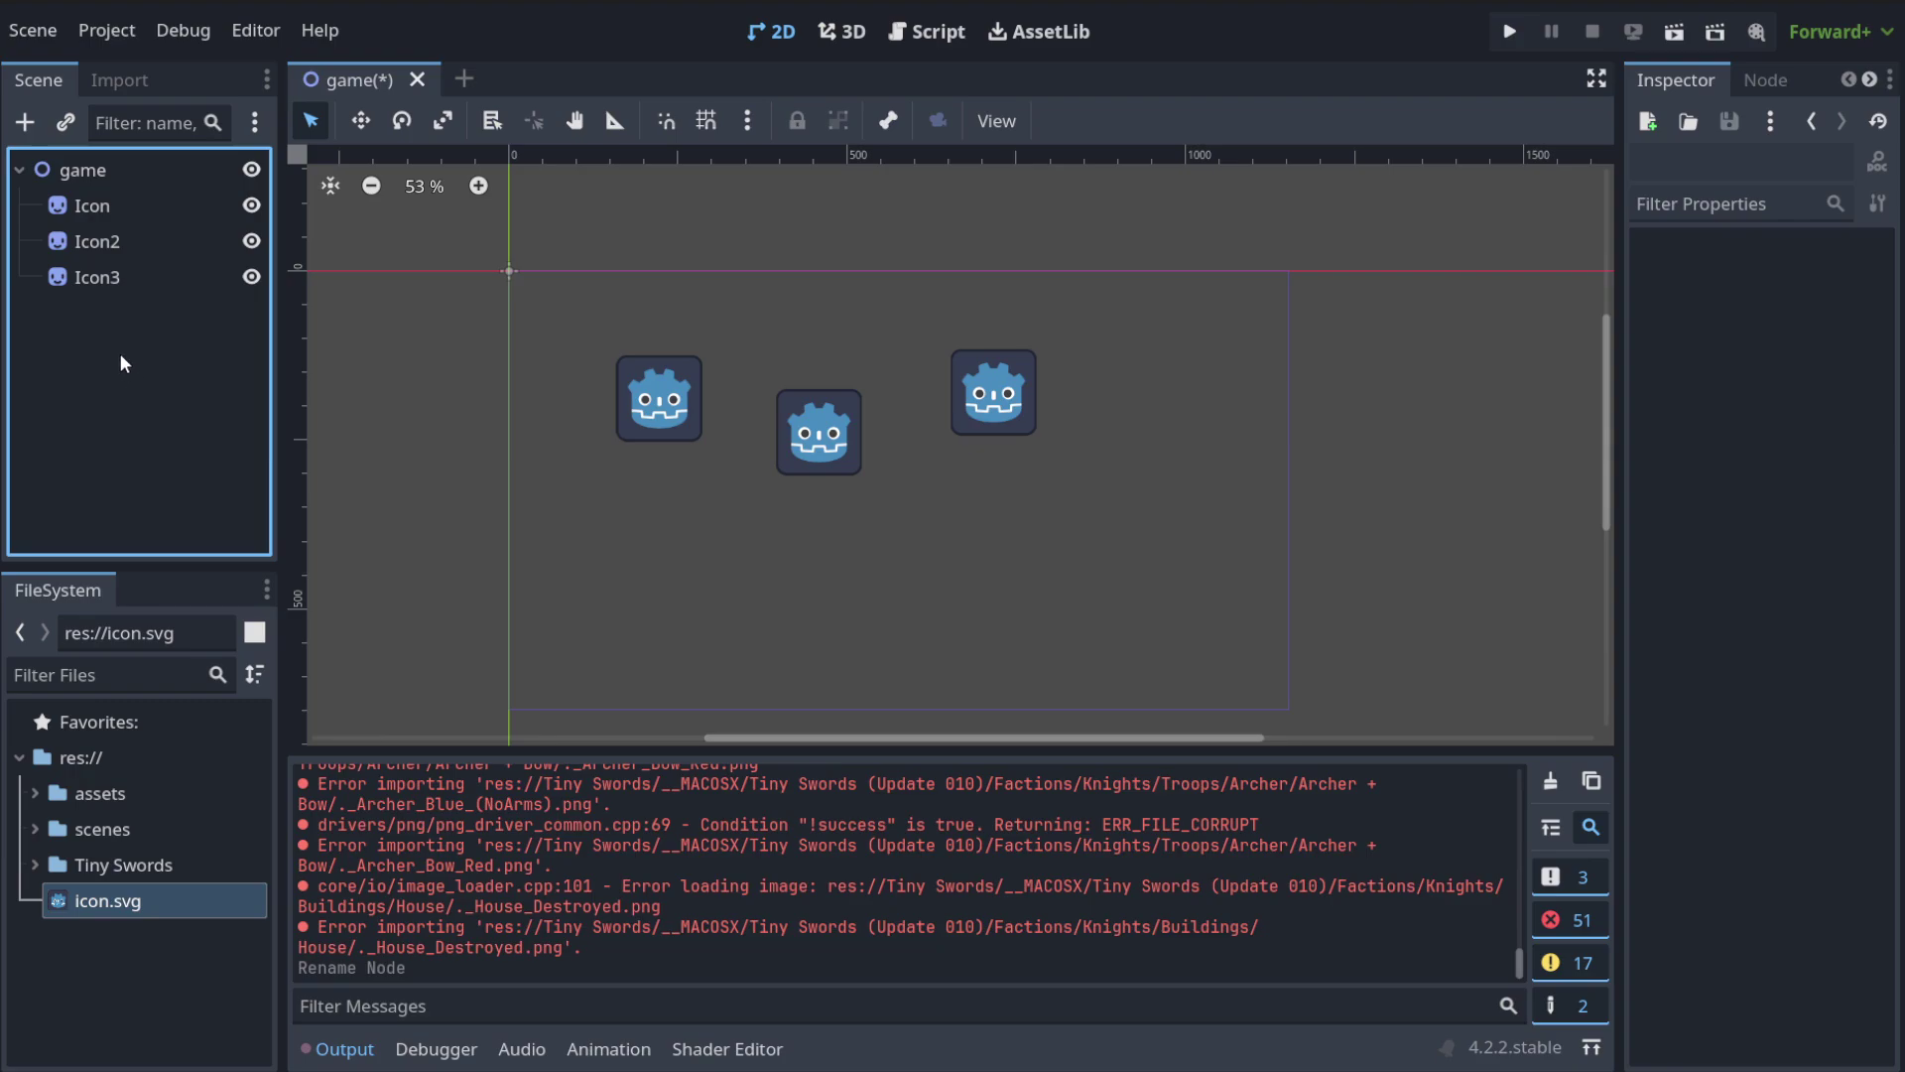
left_click(82, 170)
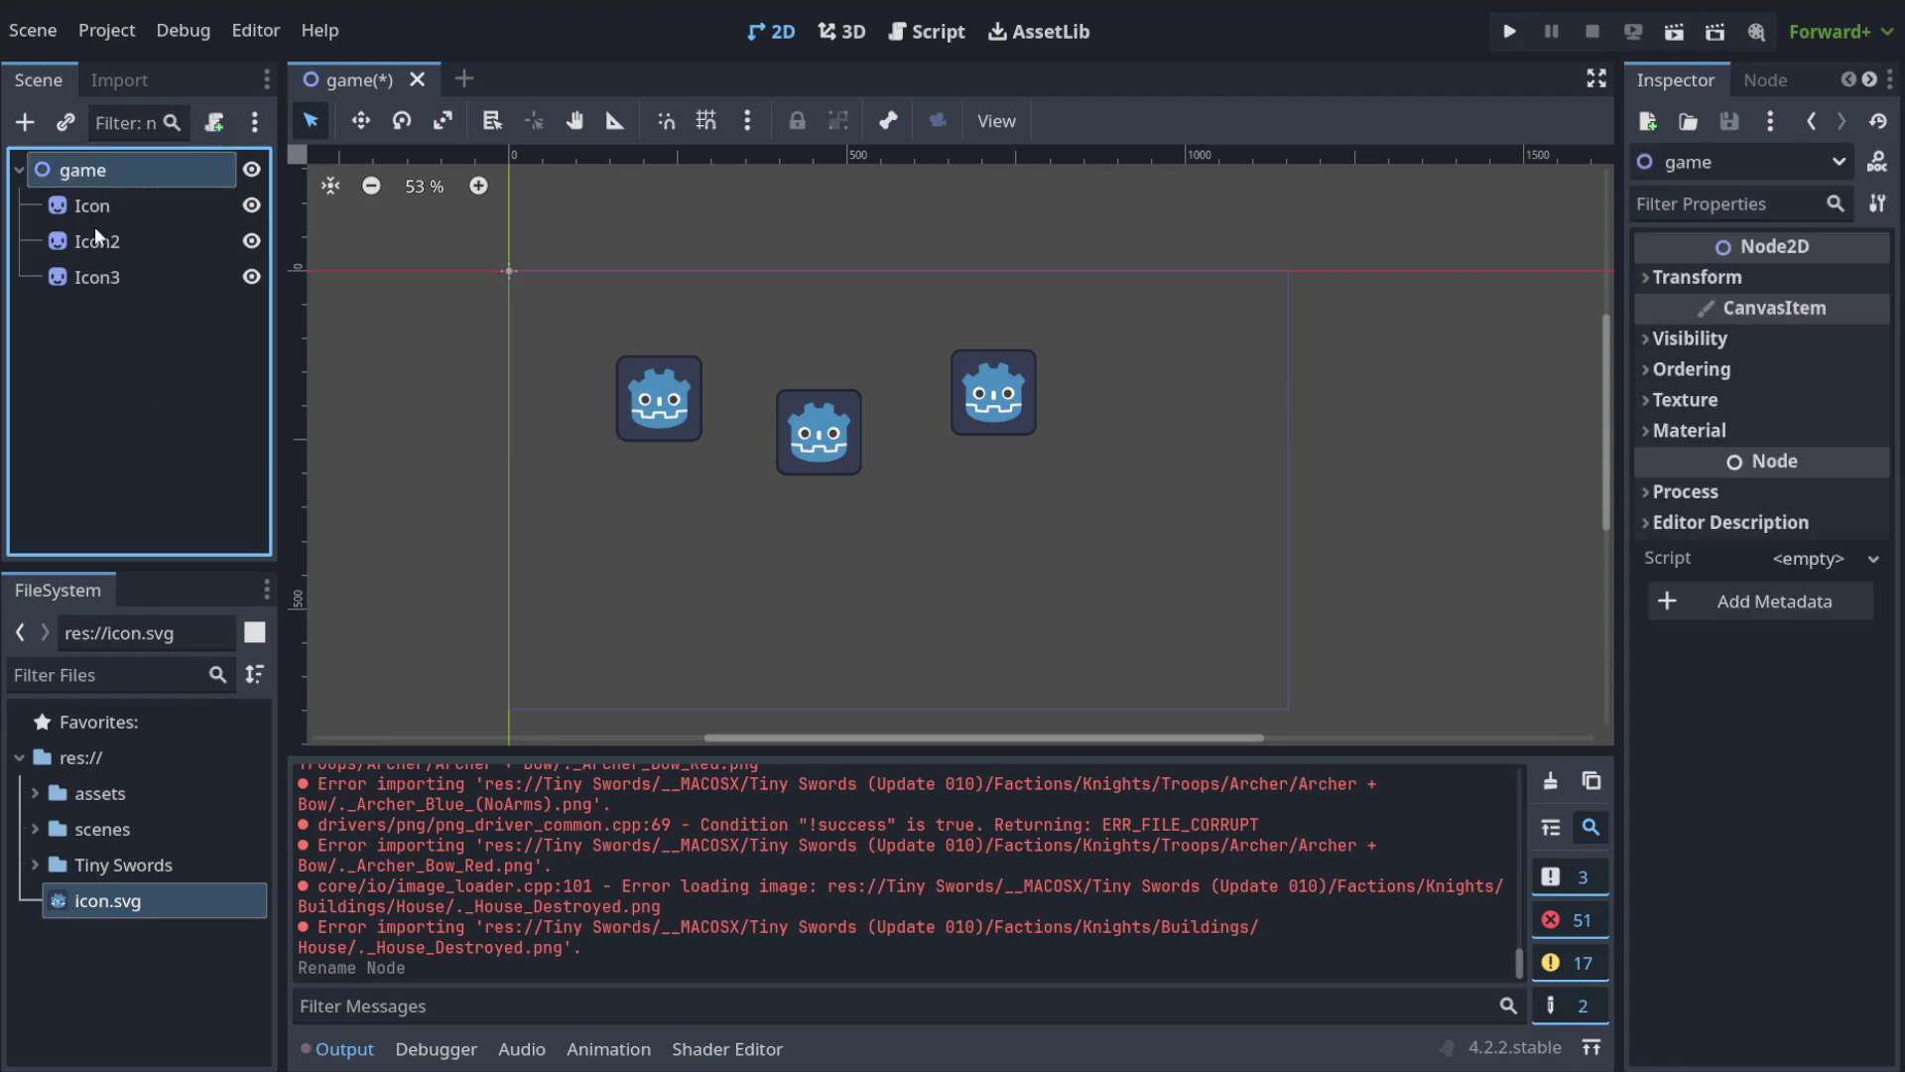
key("f")
left_click(24, 174)
left_click(23, 174)
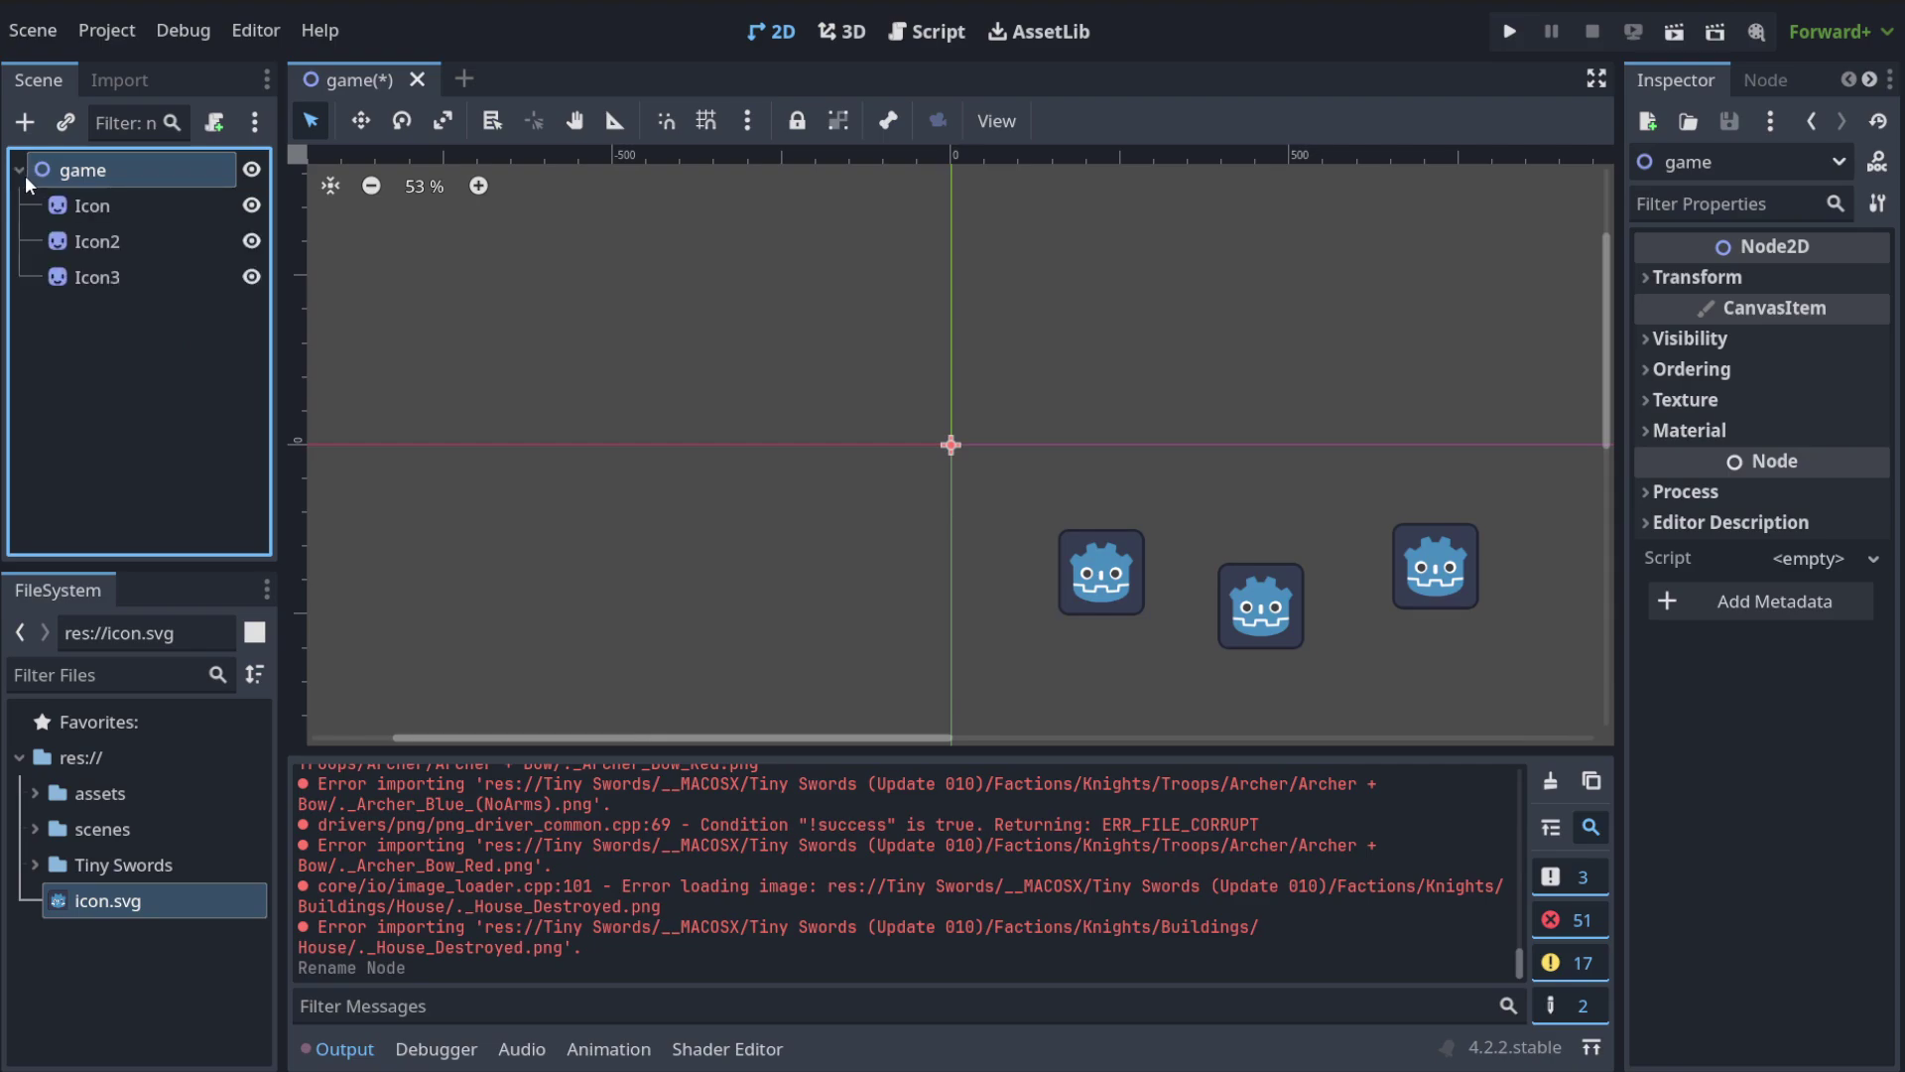
left_click(23, 175)
left_click(24, 175)
left_click(24, 175)
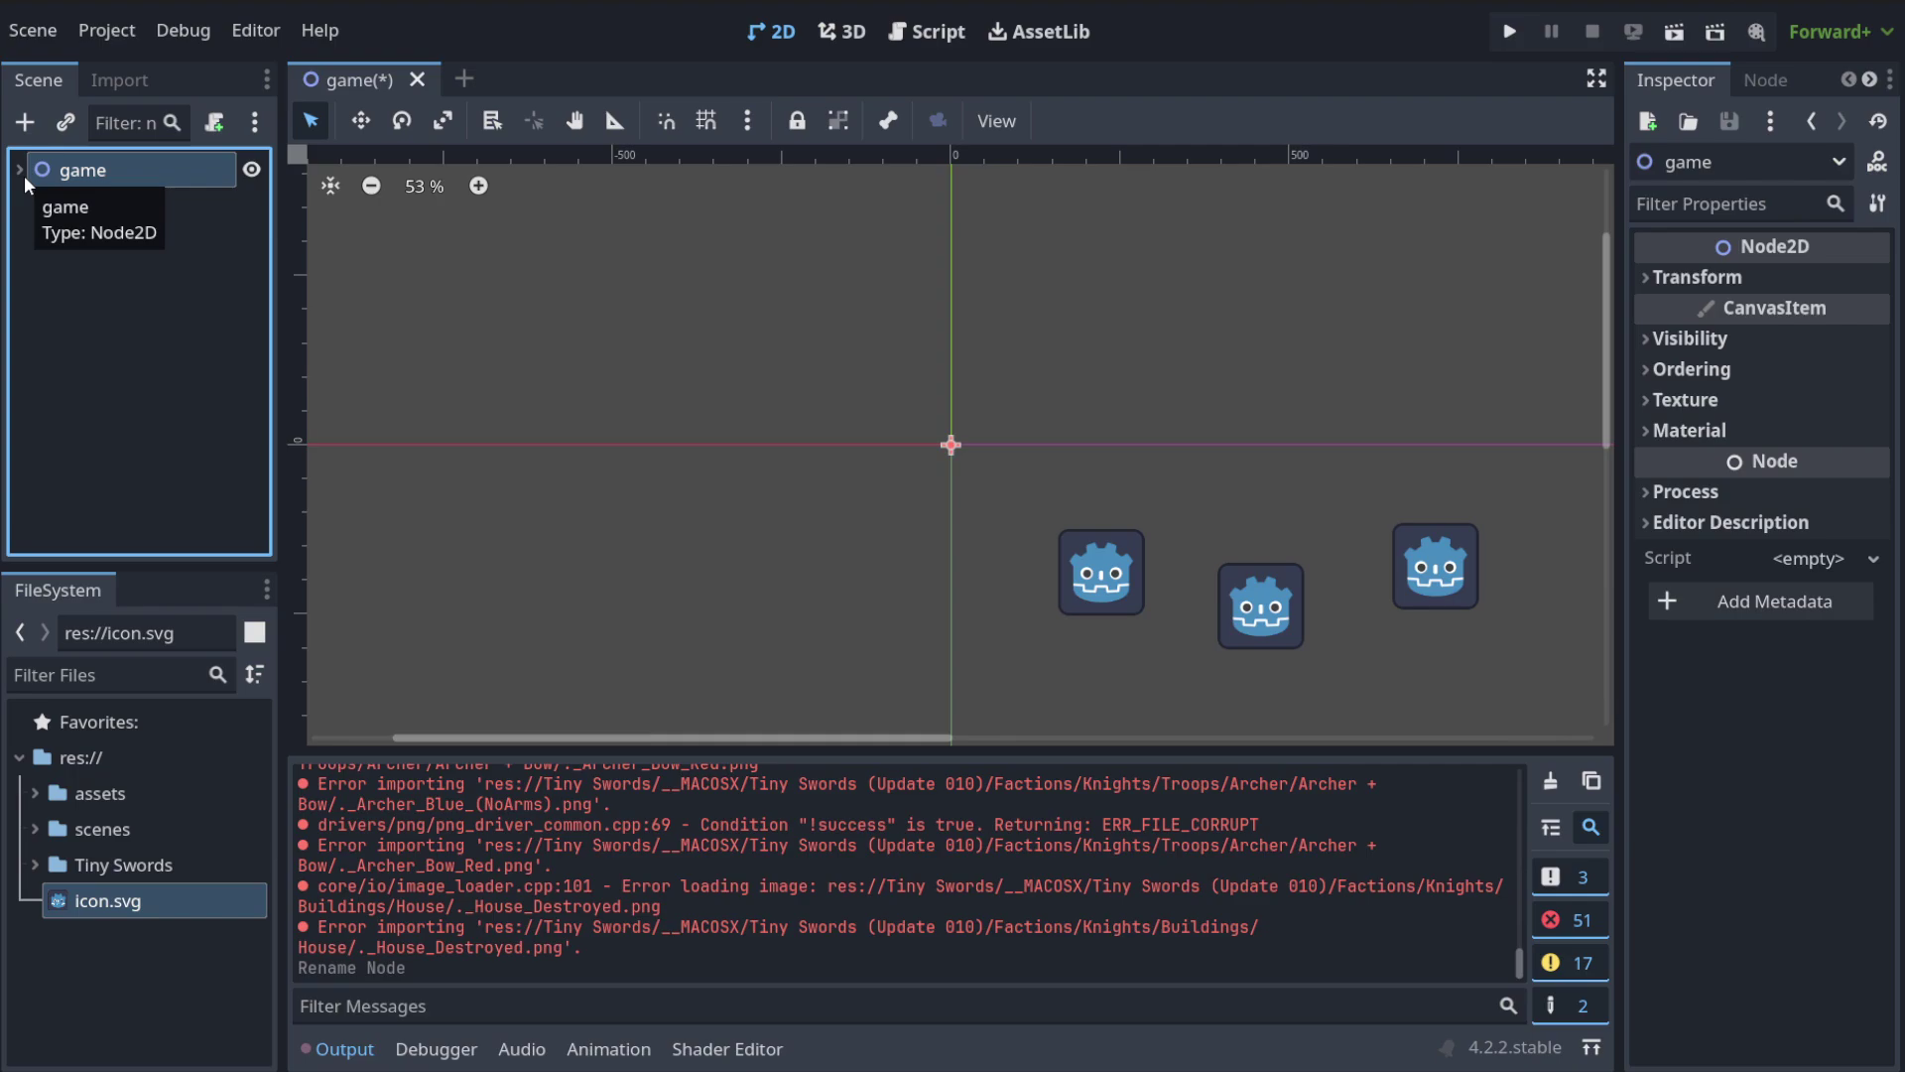
left_click(24, 174)
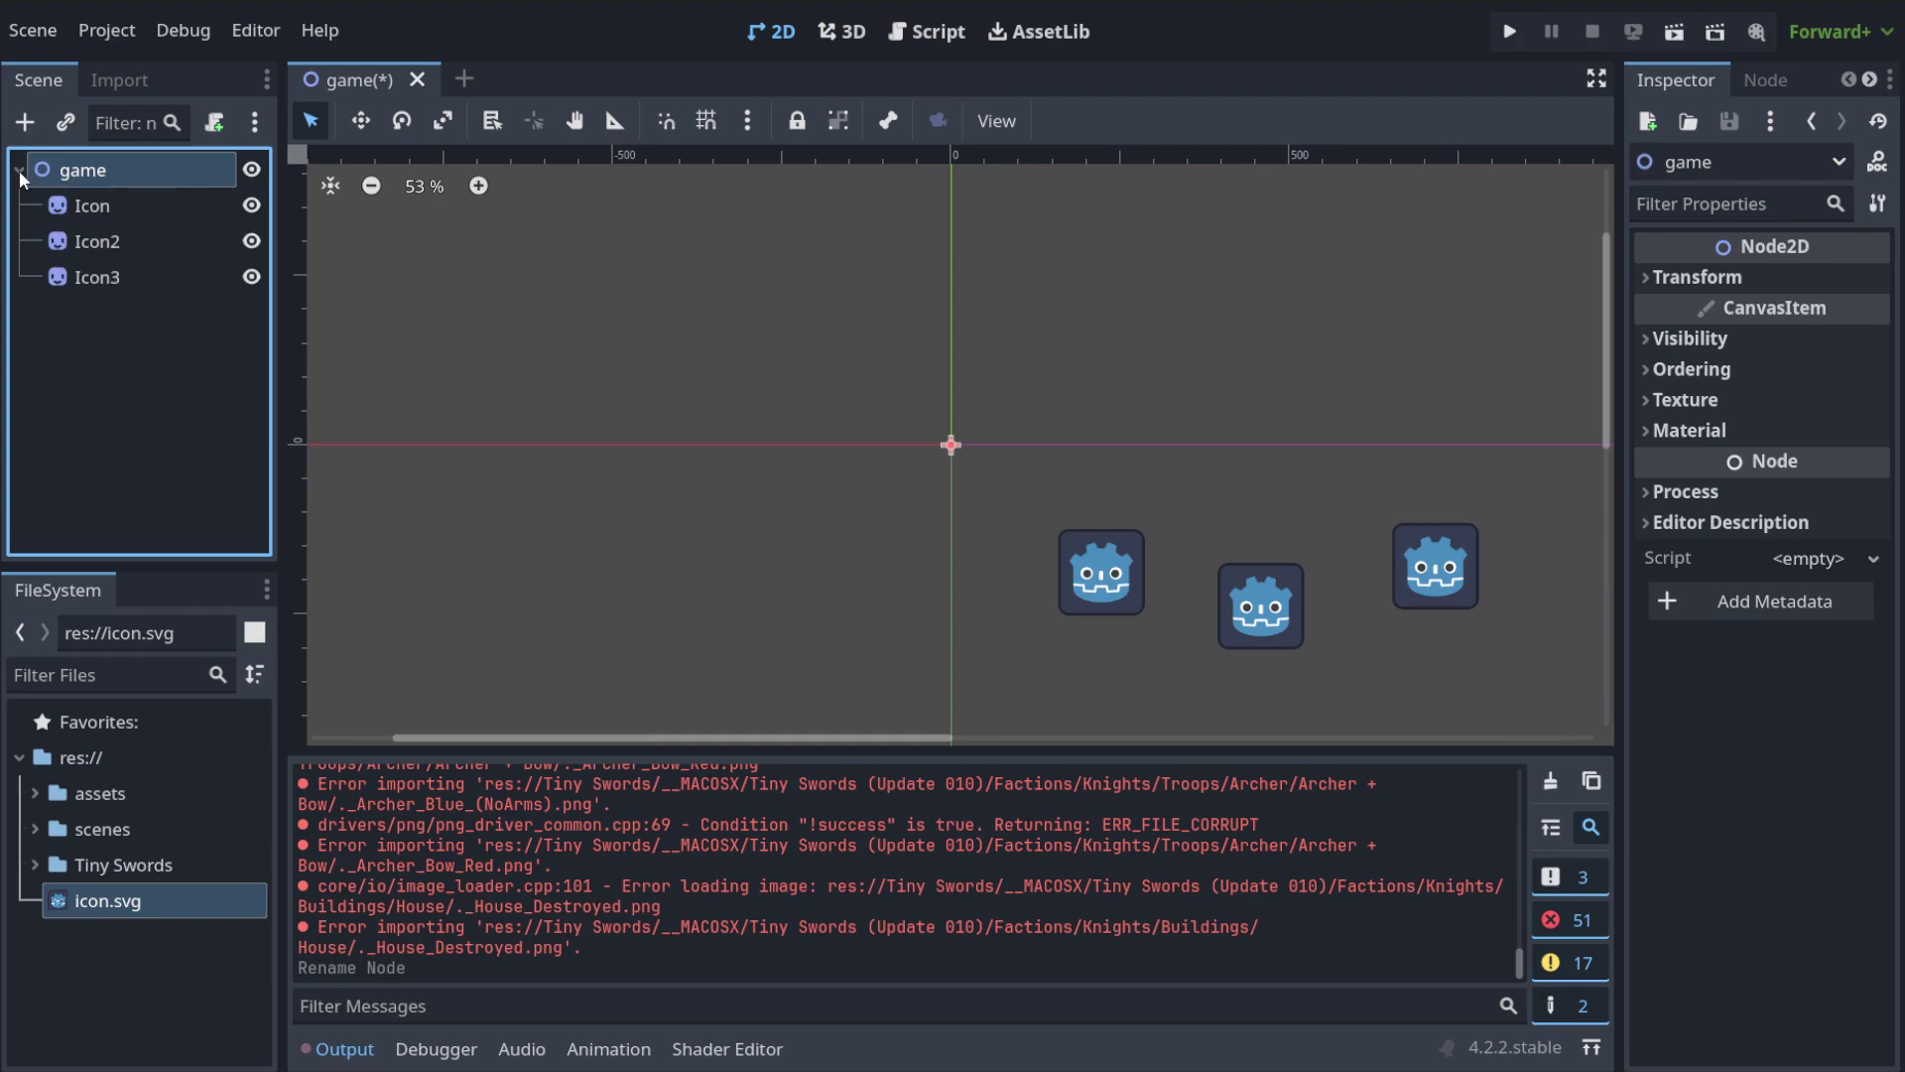
left_click(128, 319)
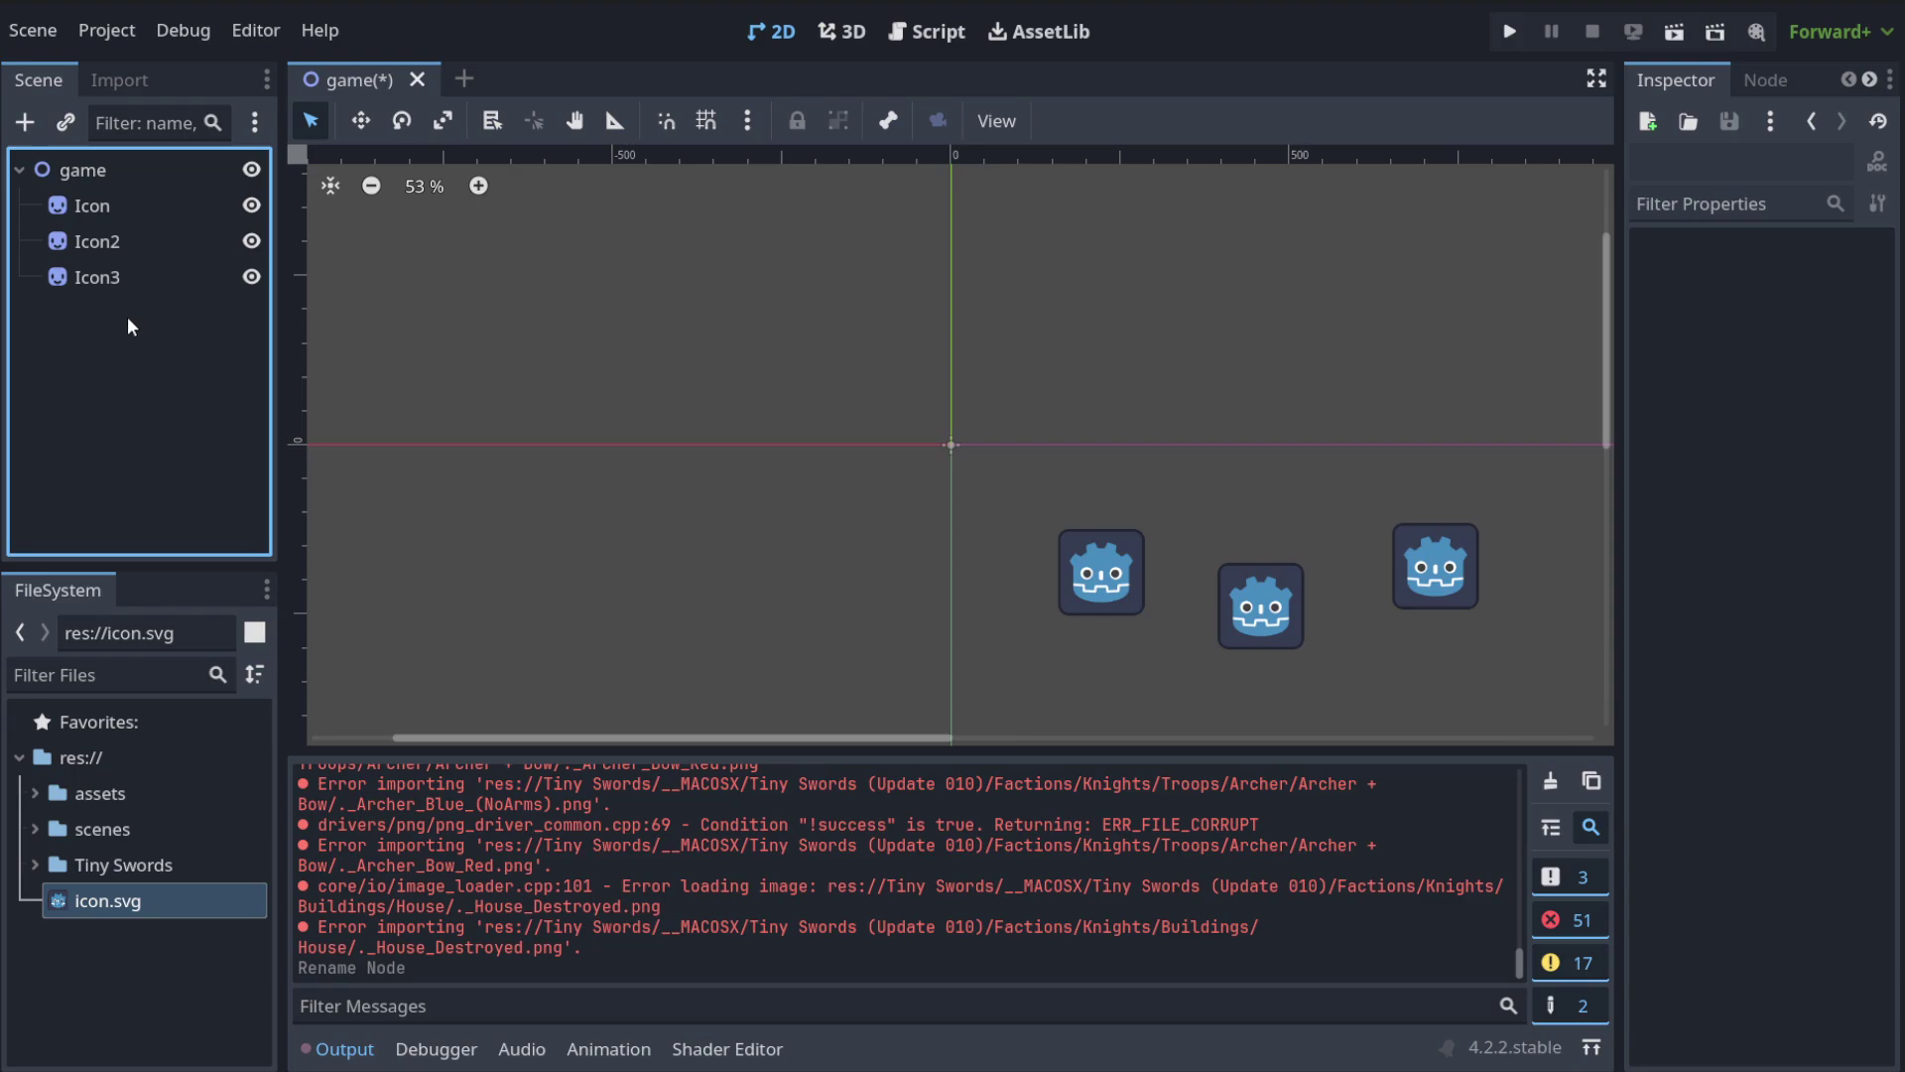
left_click(80, 172)
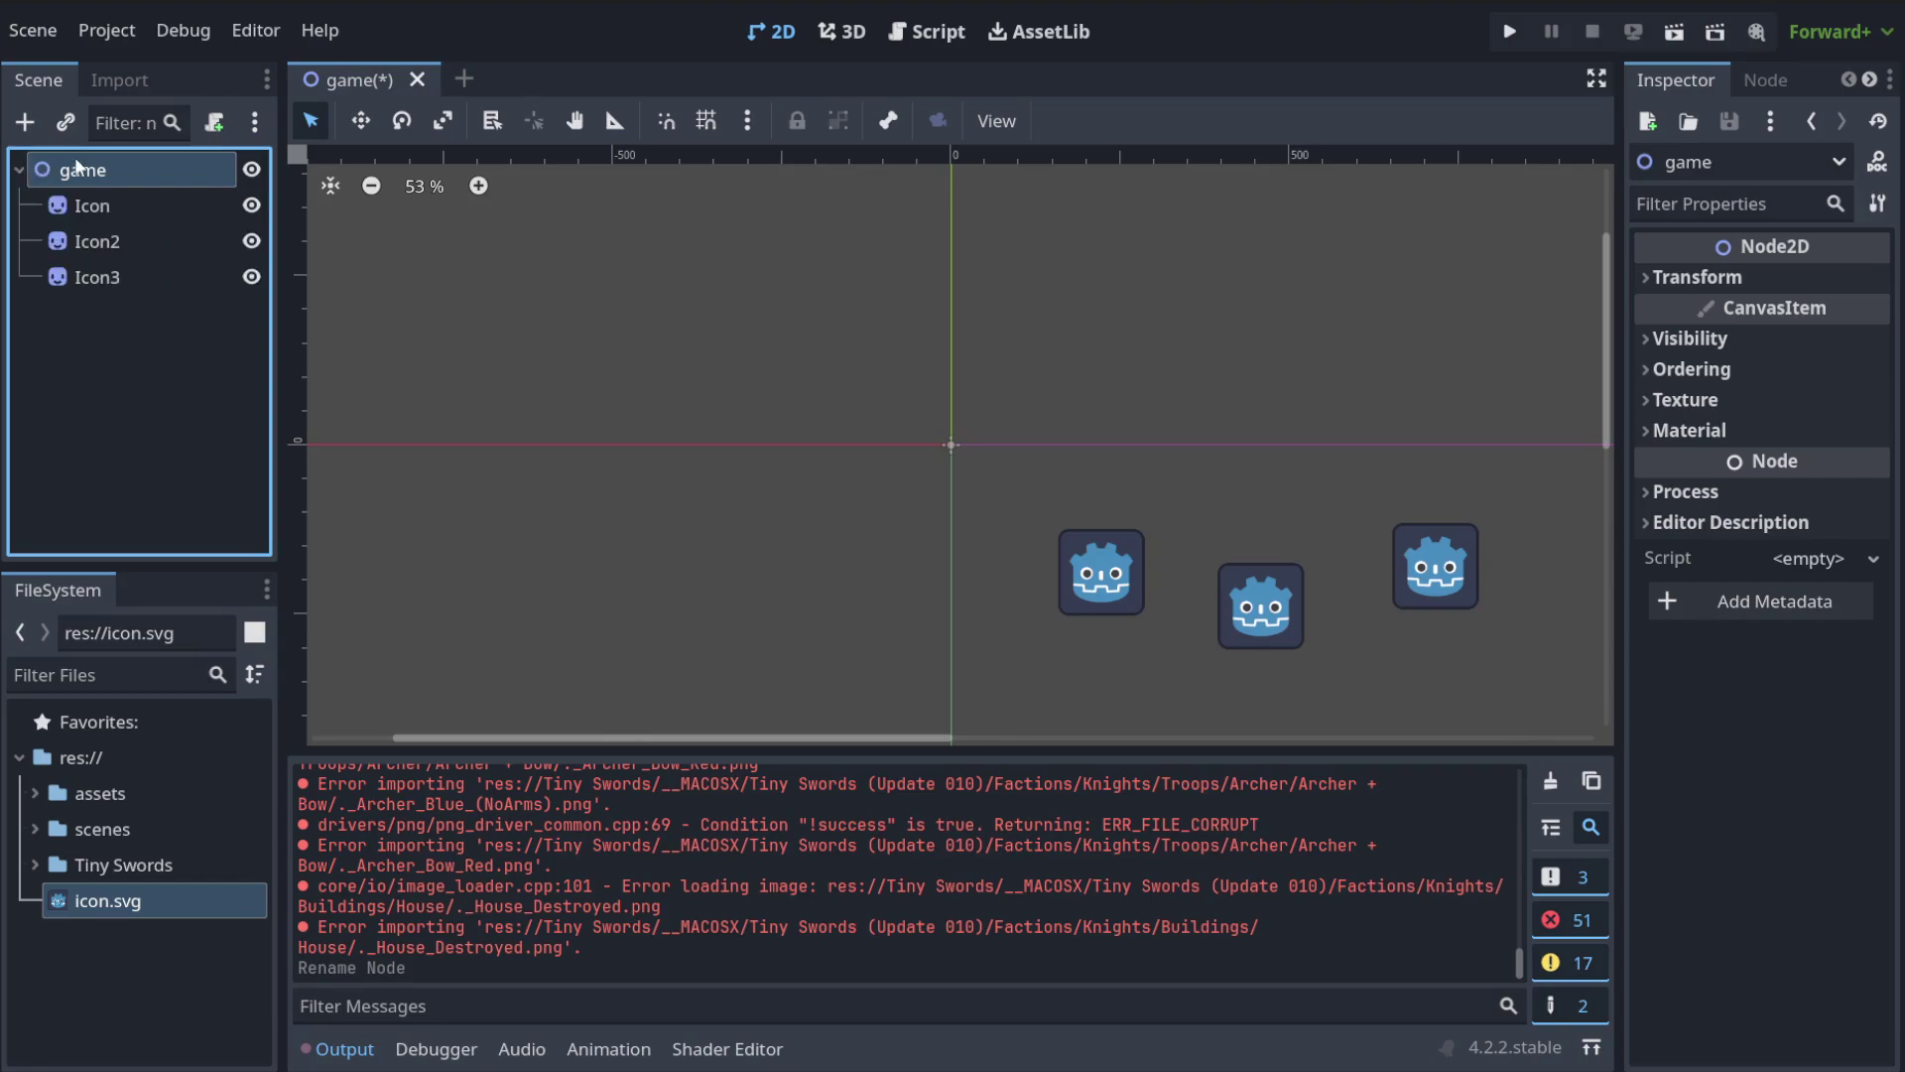
left_click(134, 238)
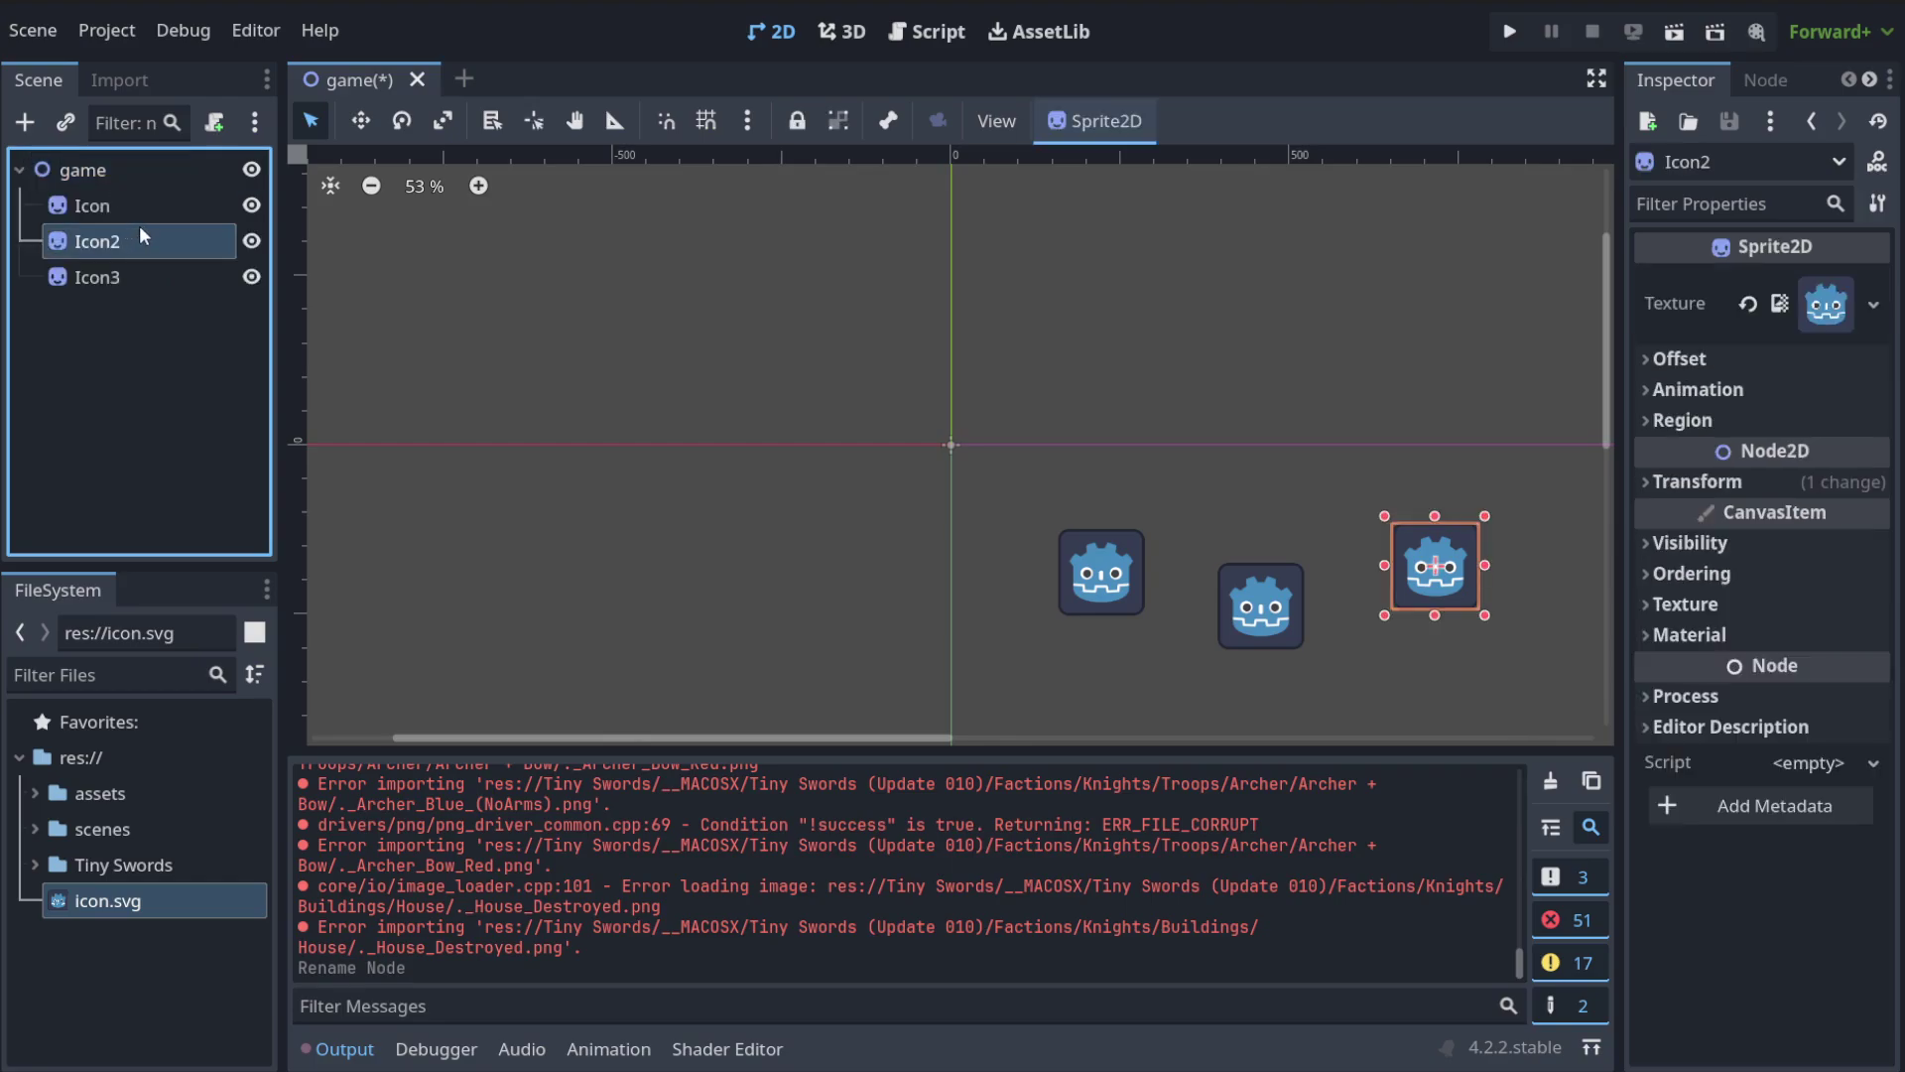
left_click(127, 324)
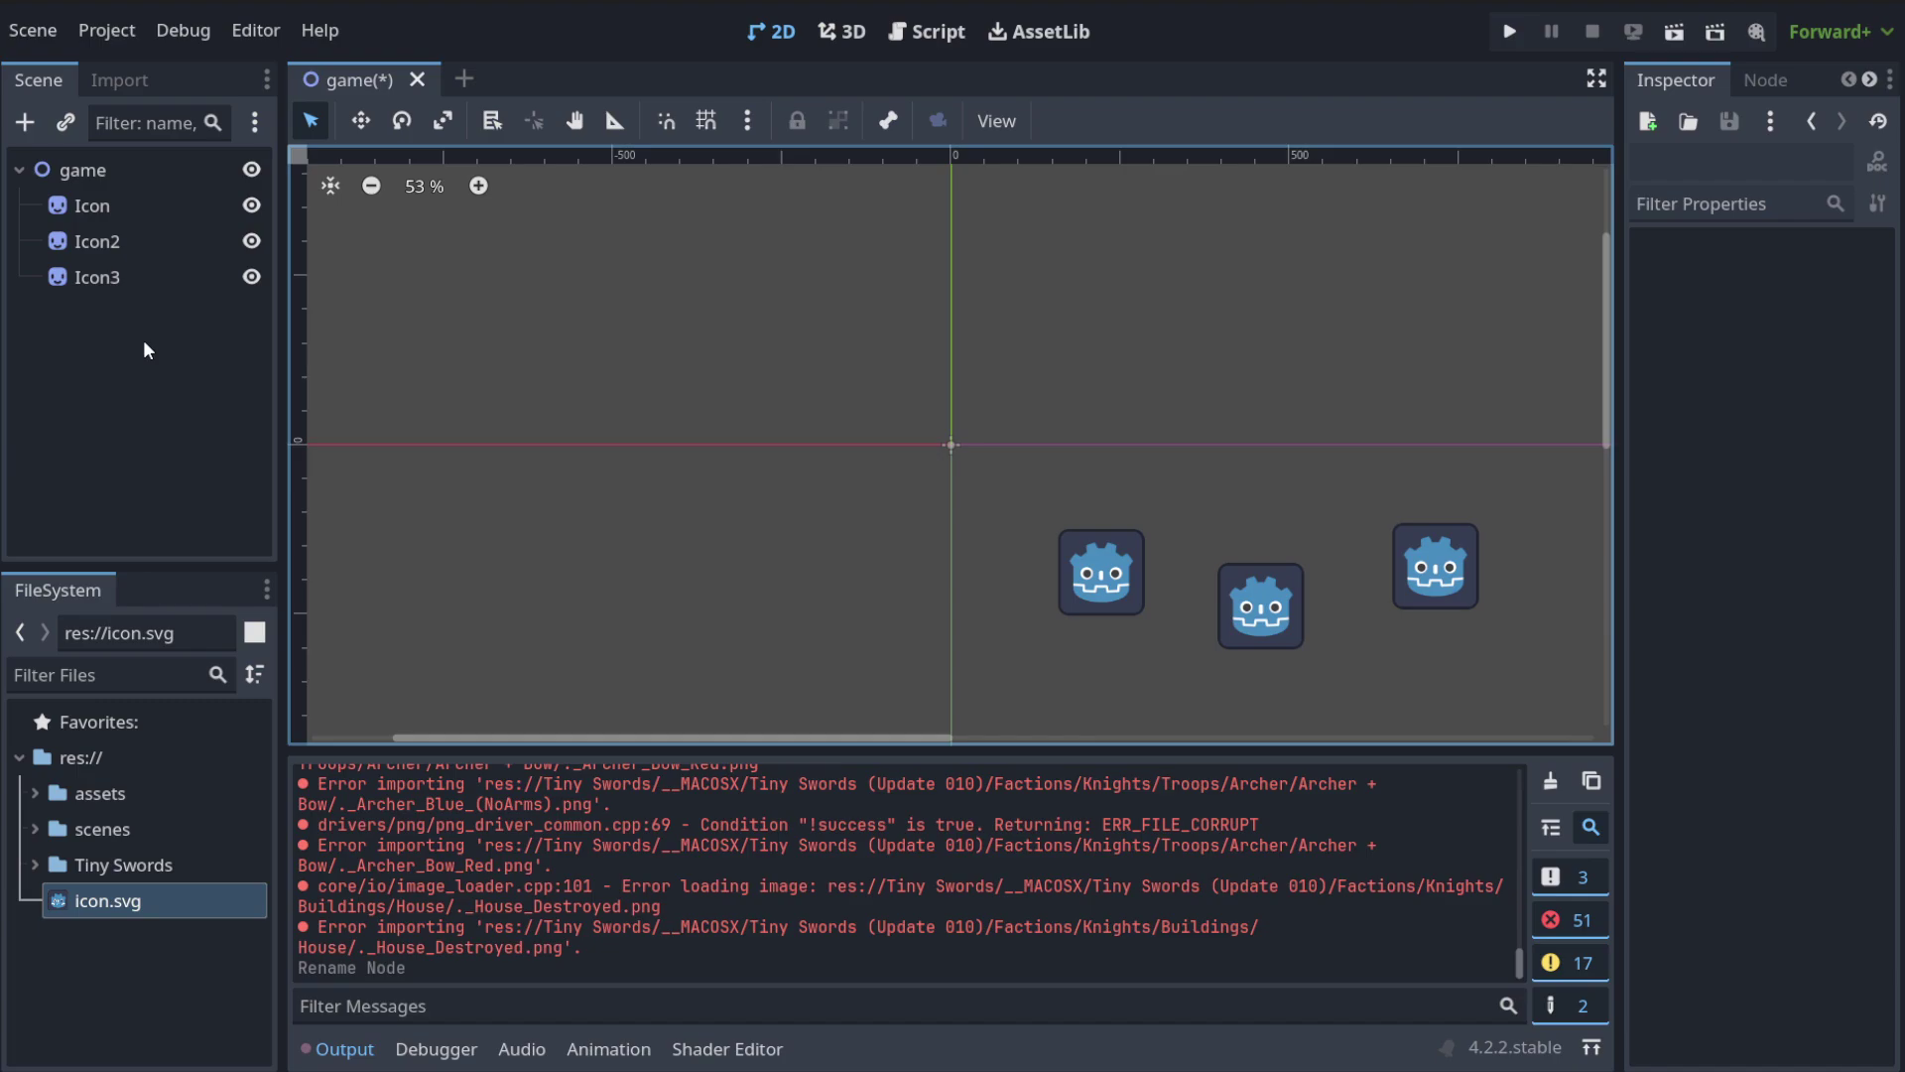
Save the scene and preview it by running the project, closing the game window when done.
left_click(145, 334)
key("ctrl+s")
left_click(22, 175)
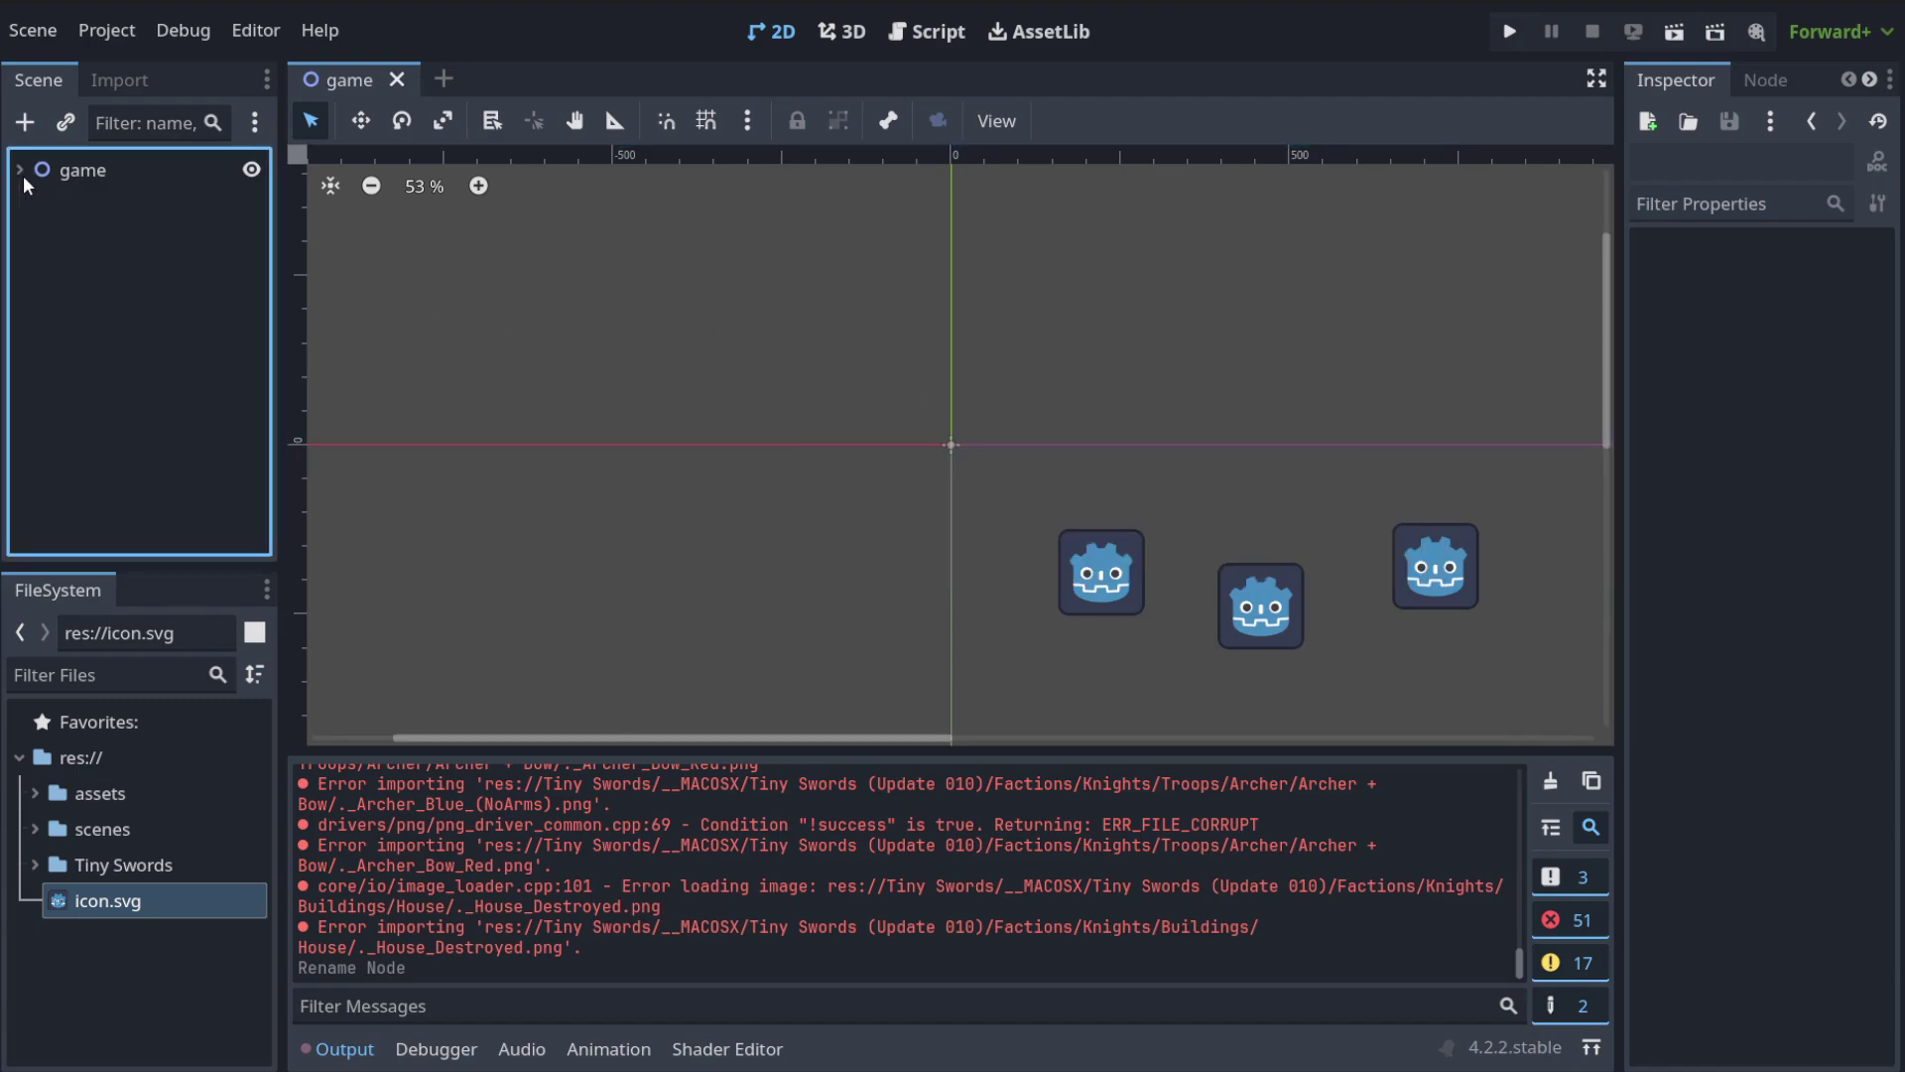
left_click(22, 174)
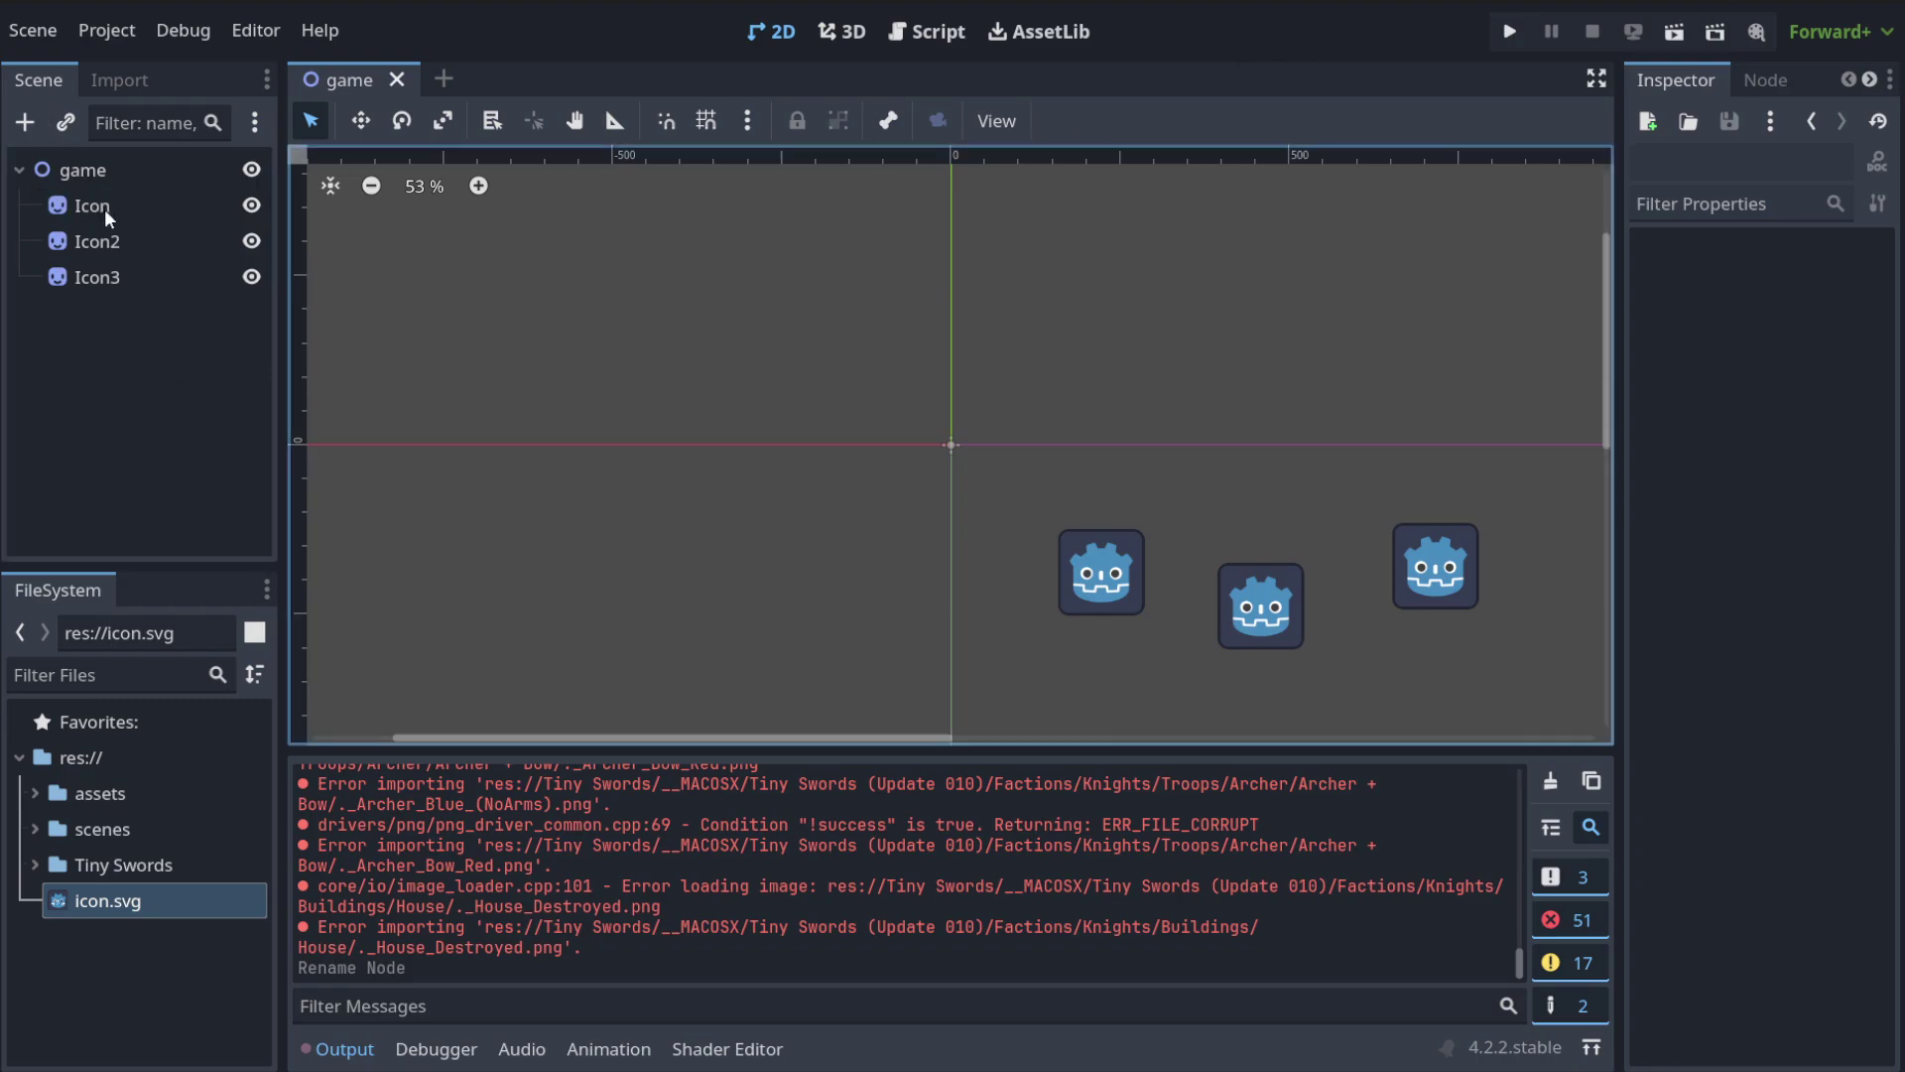
left_click(1513, 33)
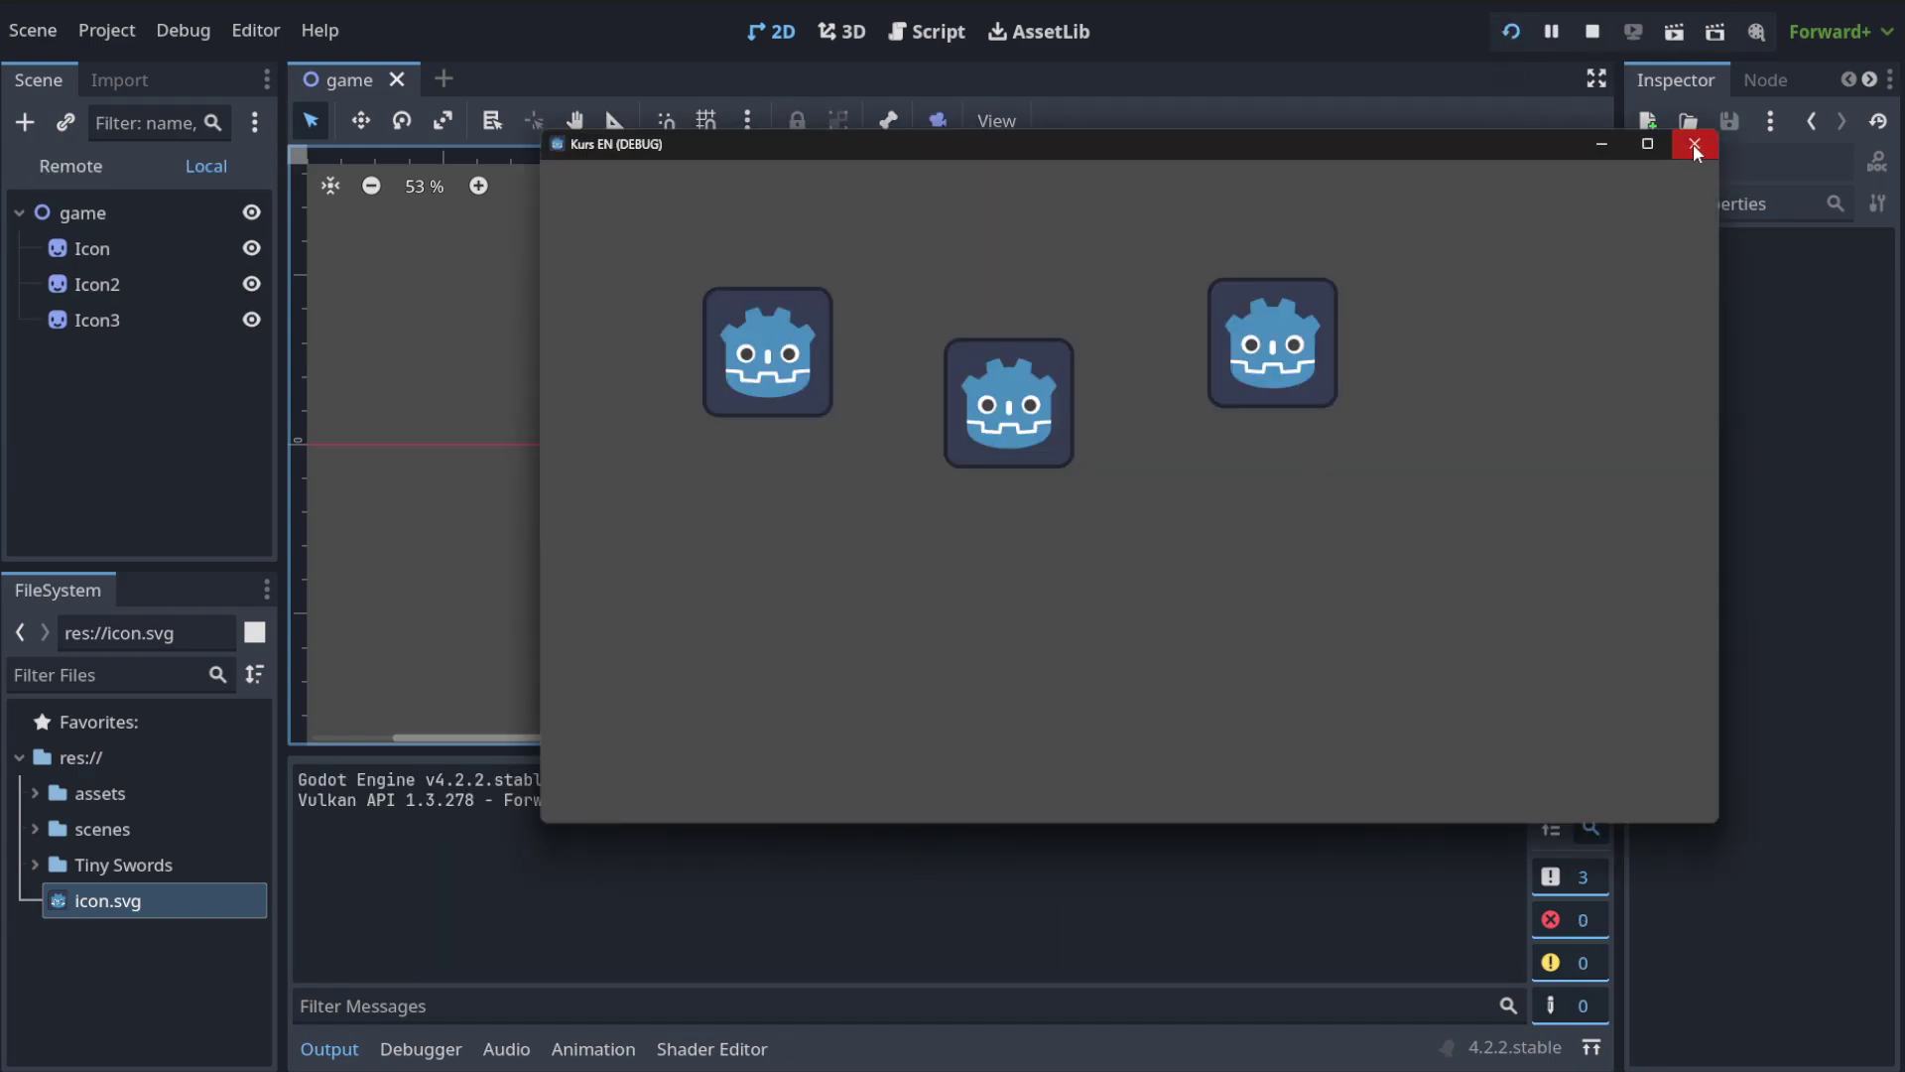
left_click(1692, 143)
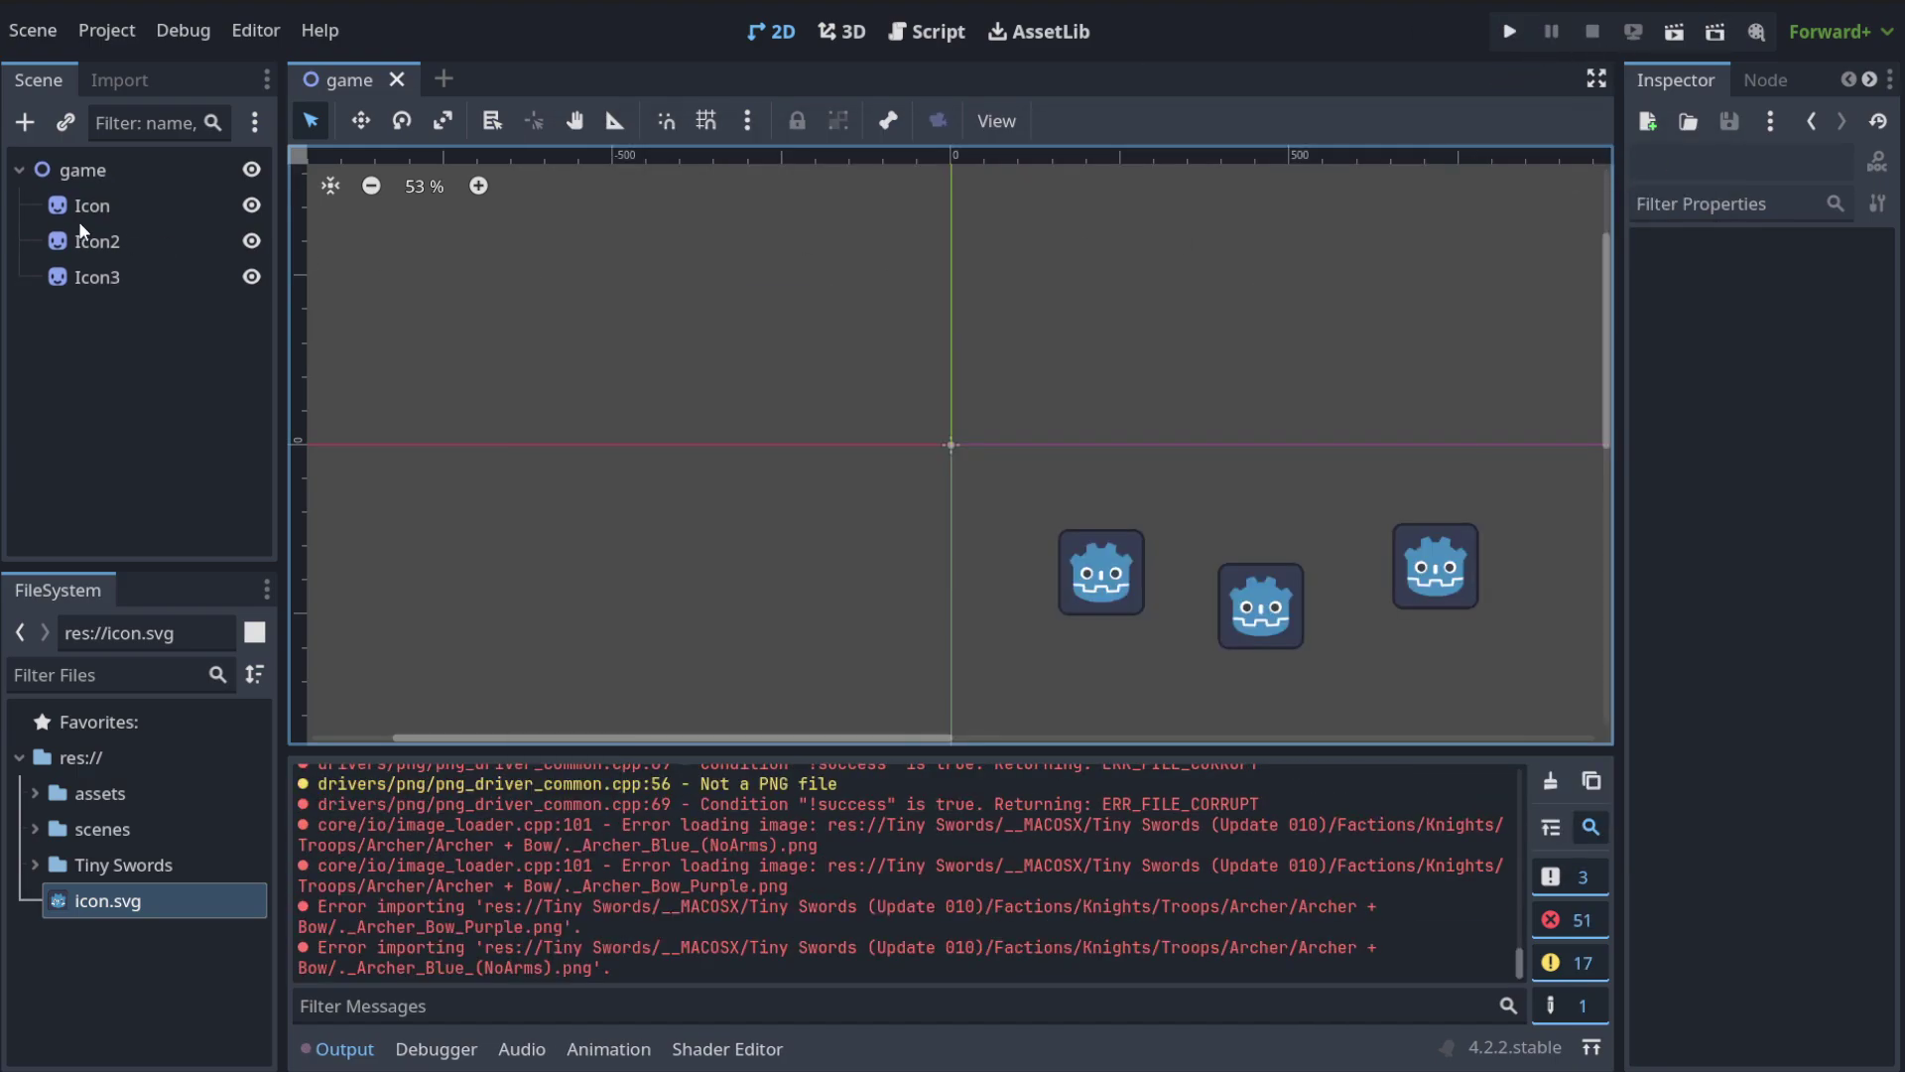
Examine the game root and its child icons by selecting them one after another in the scene tree.
left_click(93, 185)
left_click(348, 506)
left_click(95, 173)
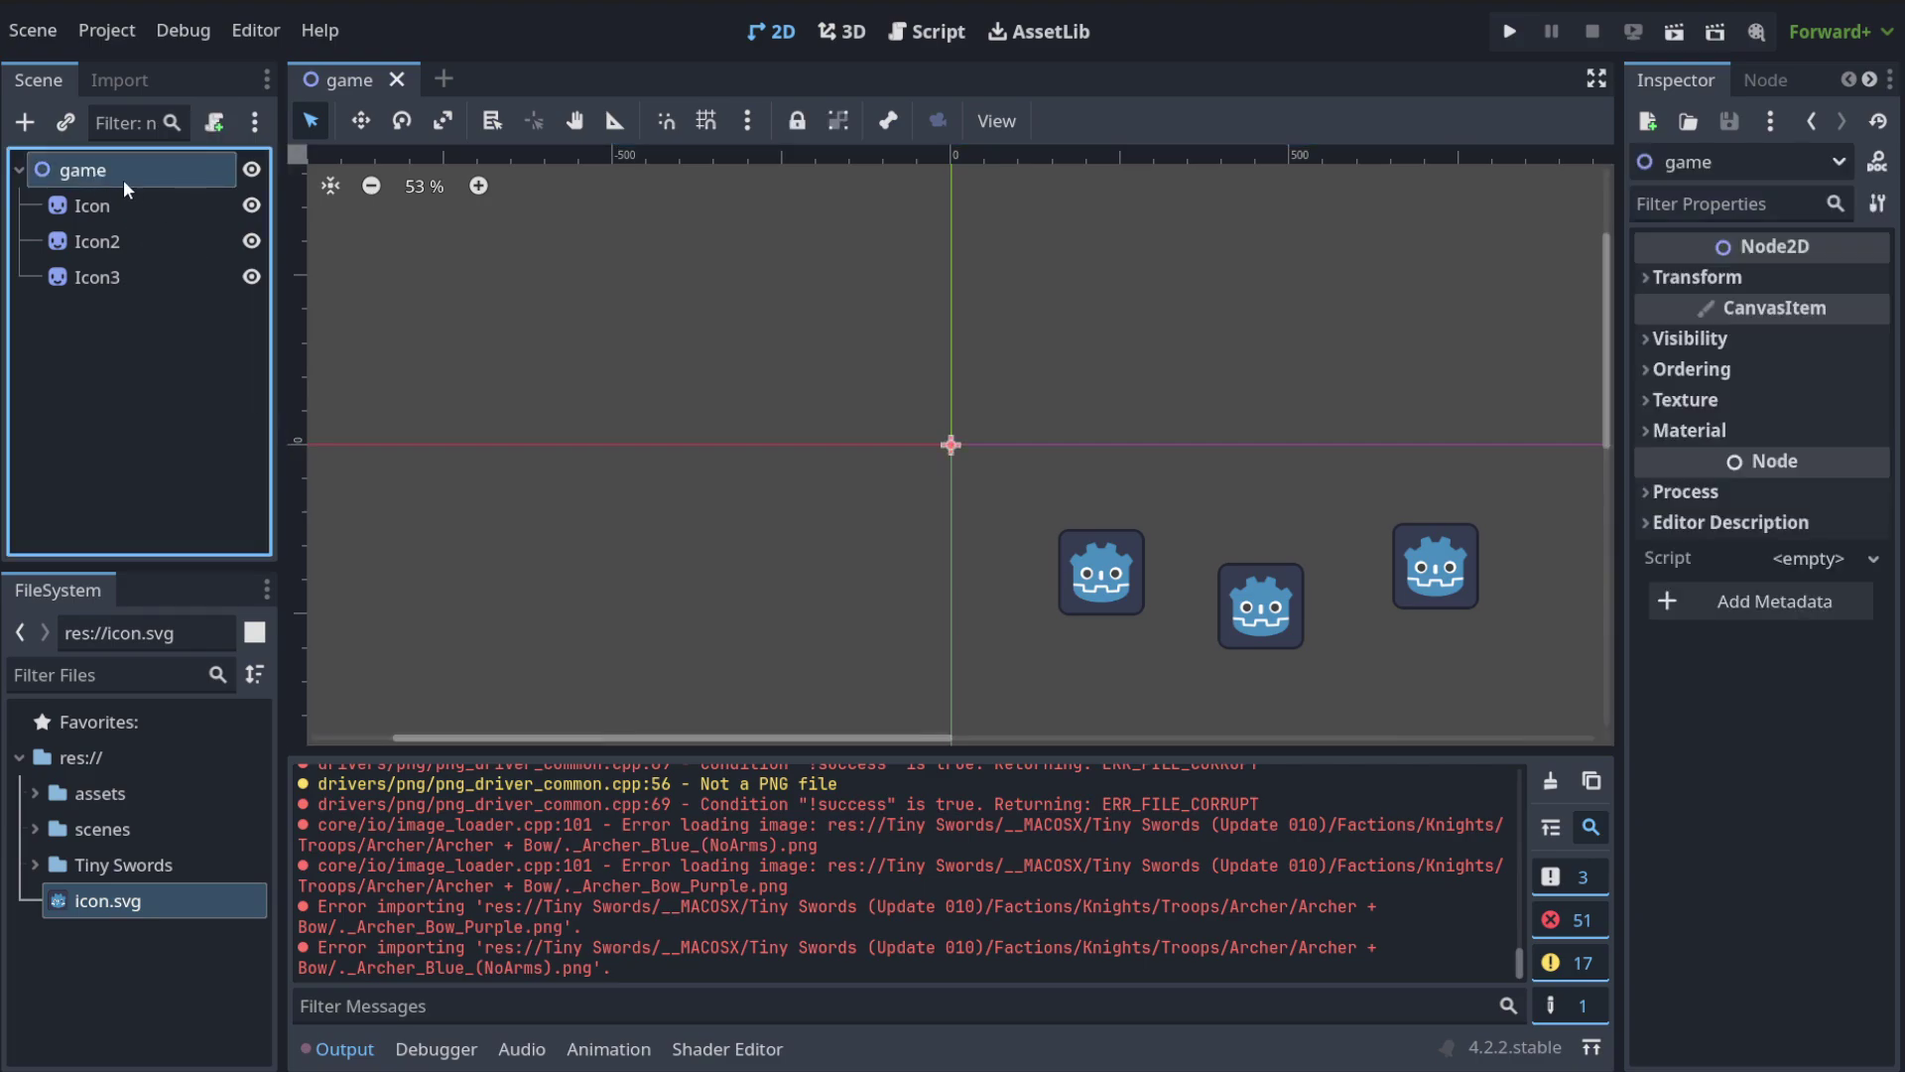
left_click(139, 329)
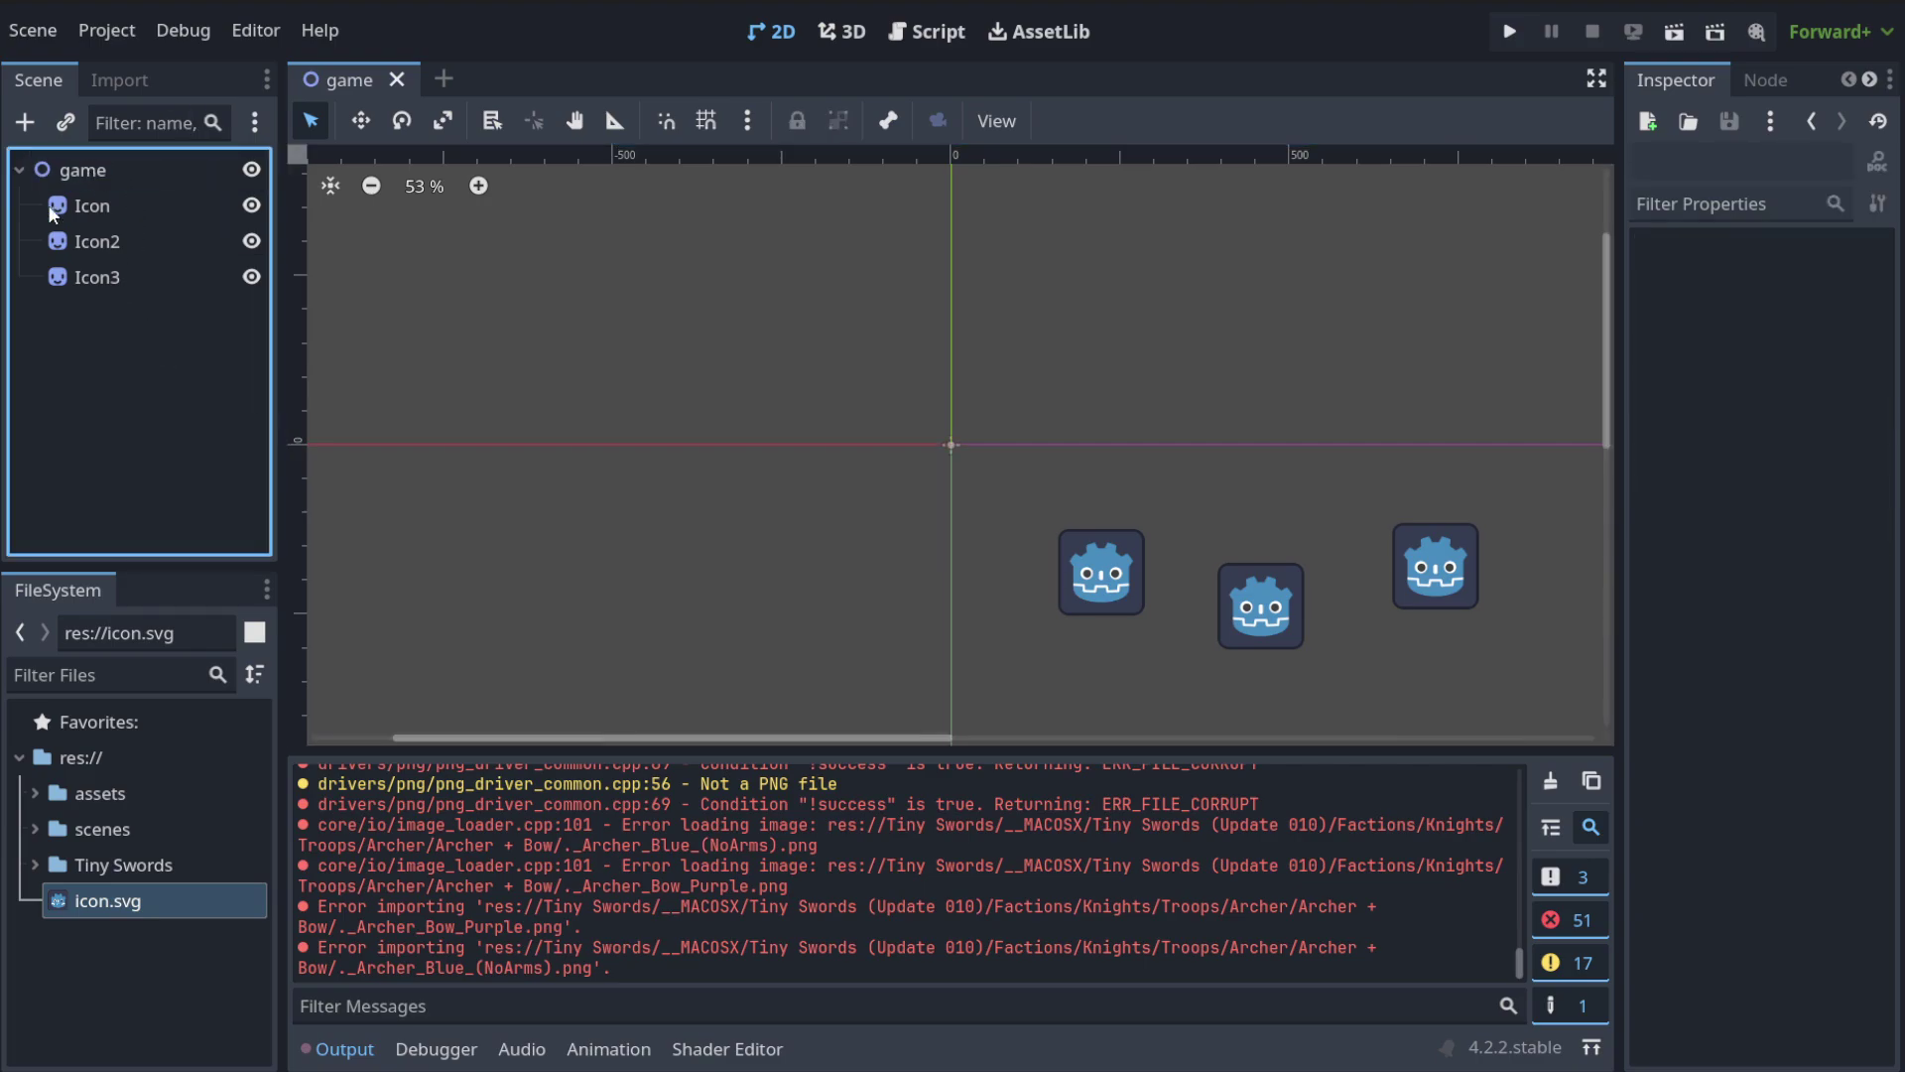
left_click(121, 175)
left_click(109, 208)
left_click(111, 276)
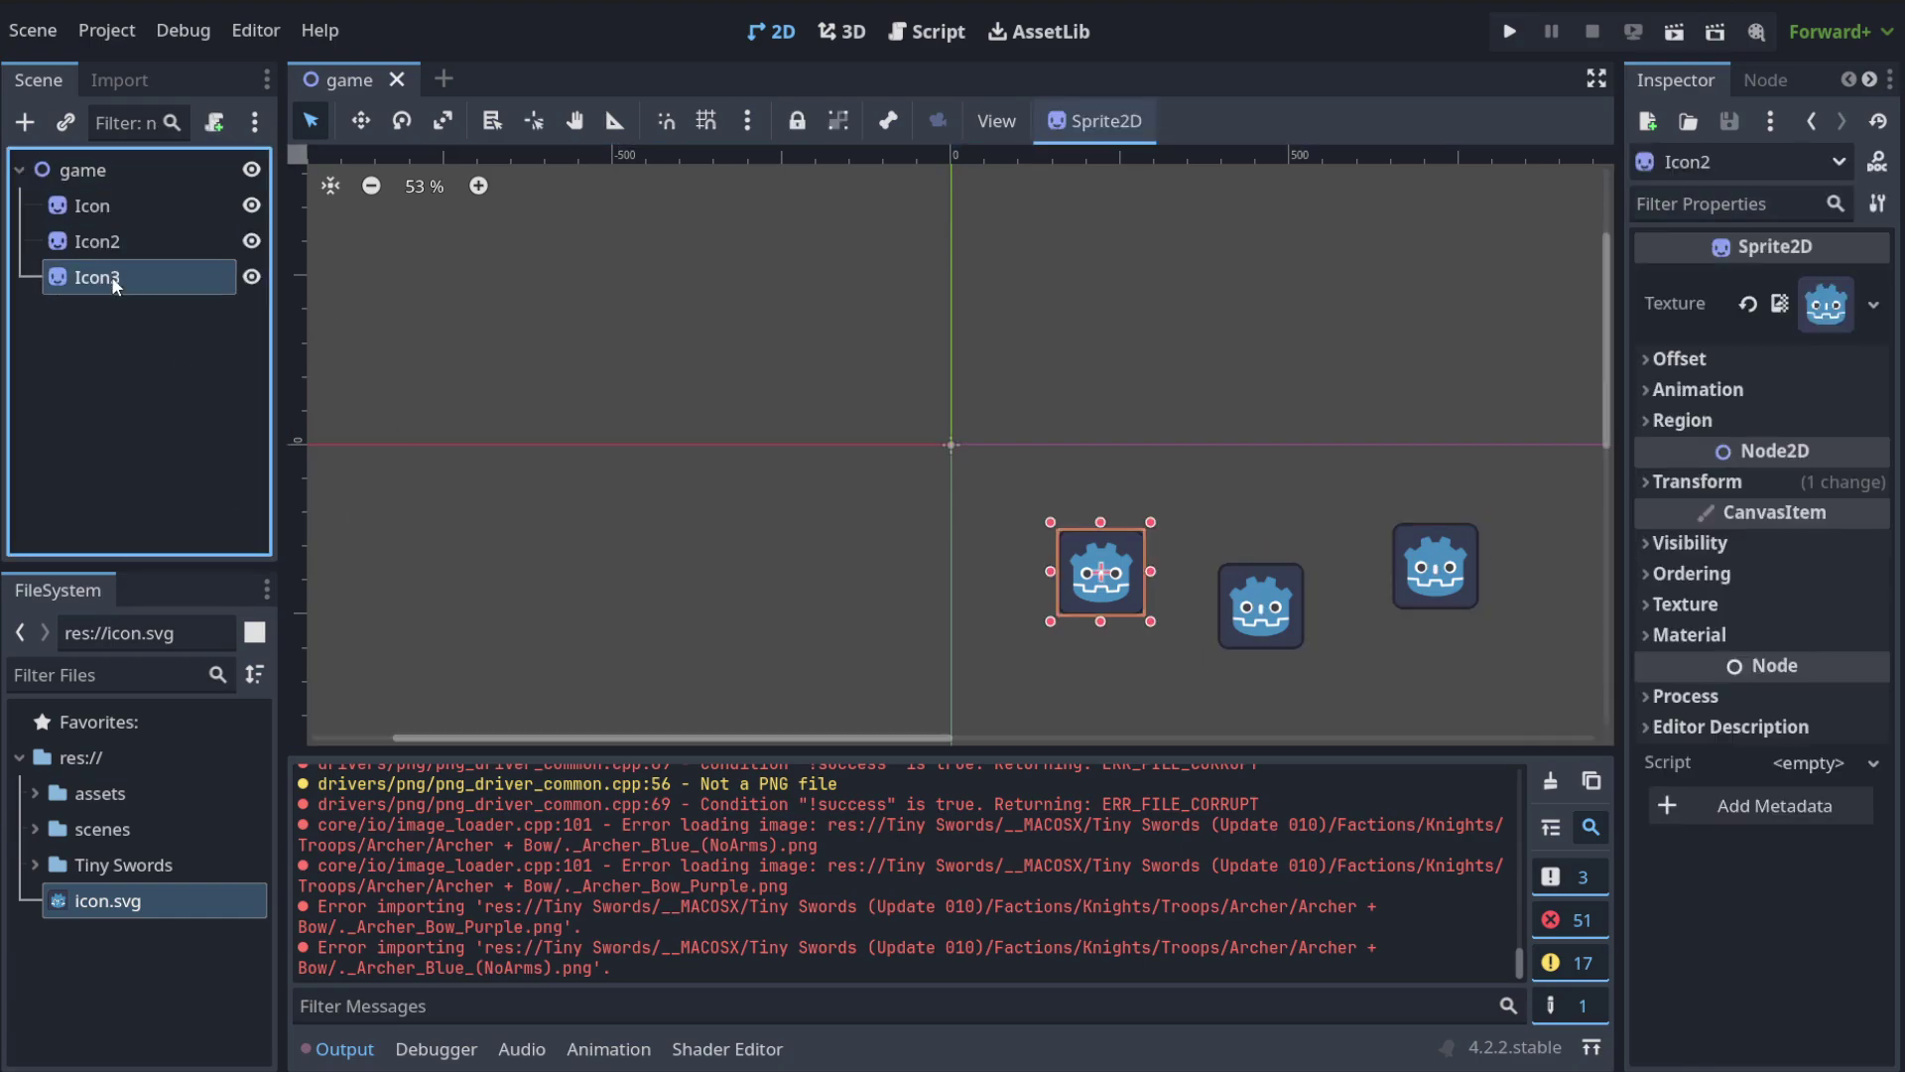
key("Up")
key("Up")
left_click(107, 174)
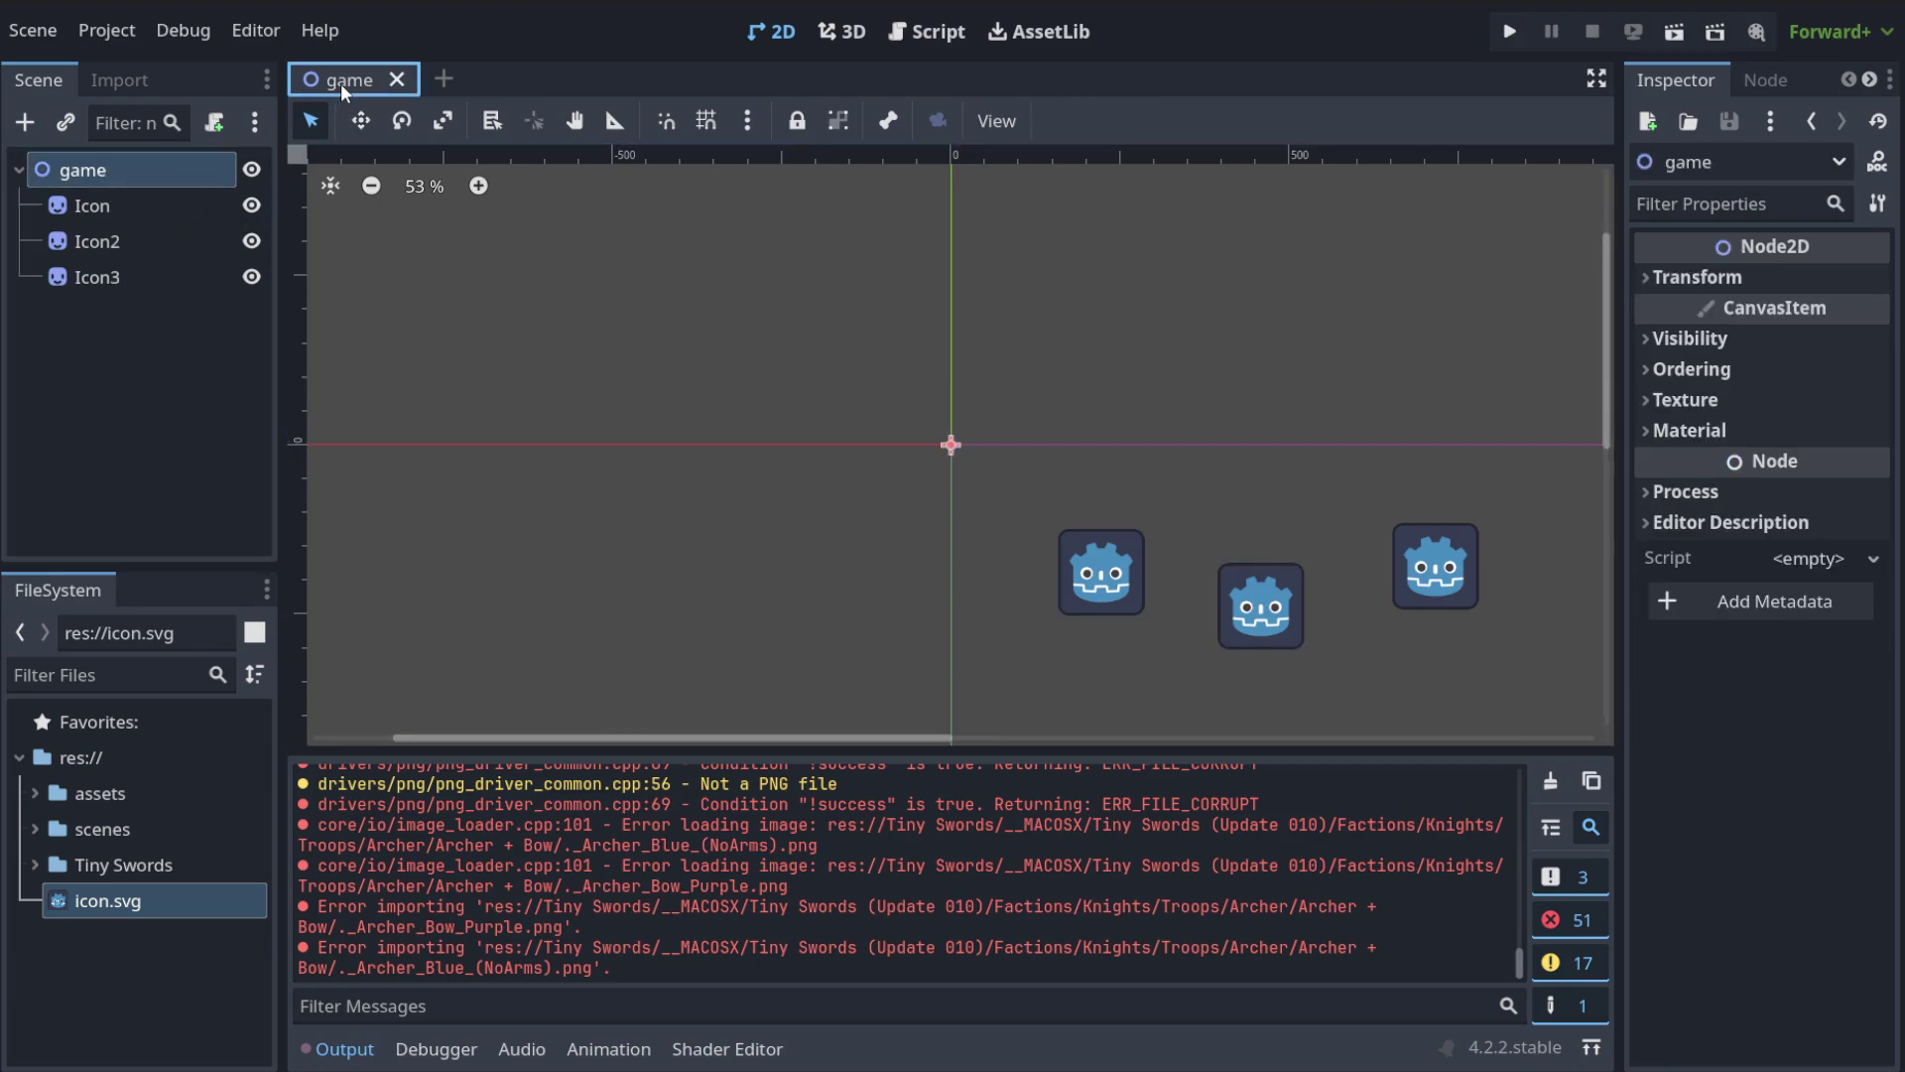
Run the project again to view the game scene's three icons, and close the game window.
left_click(1510, 31)
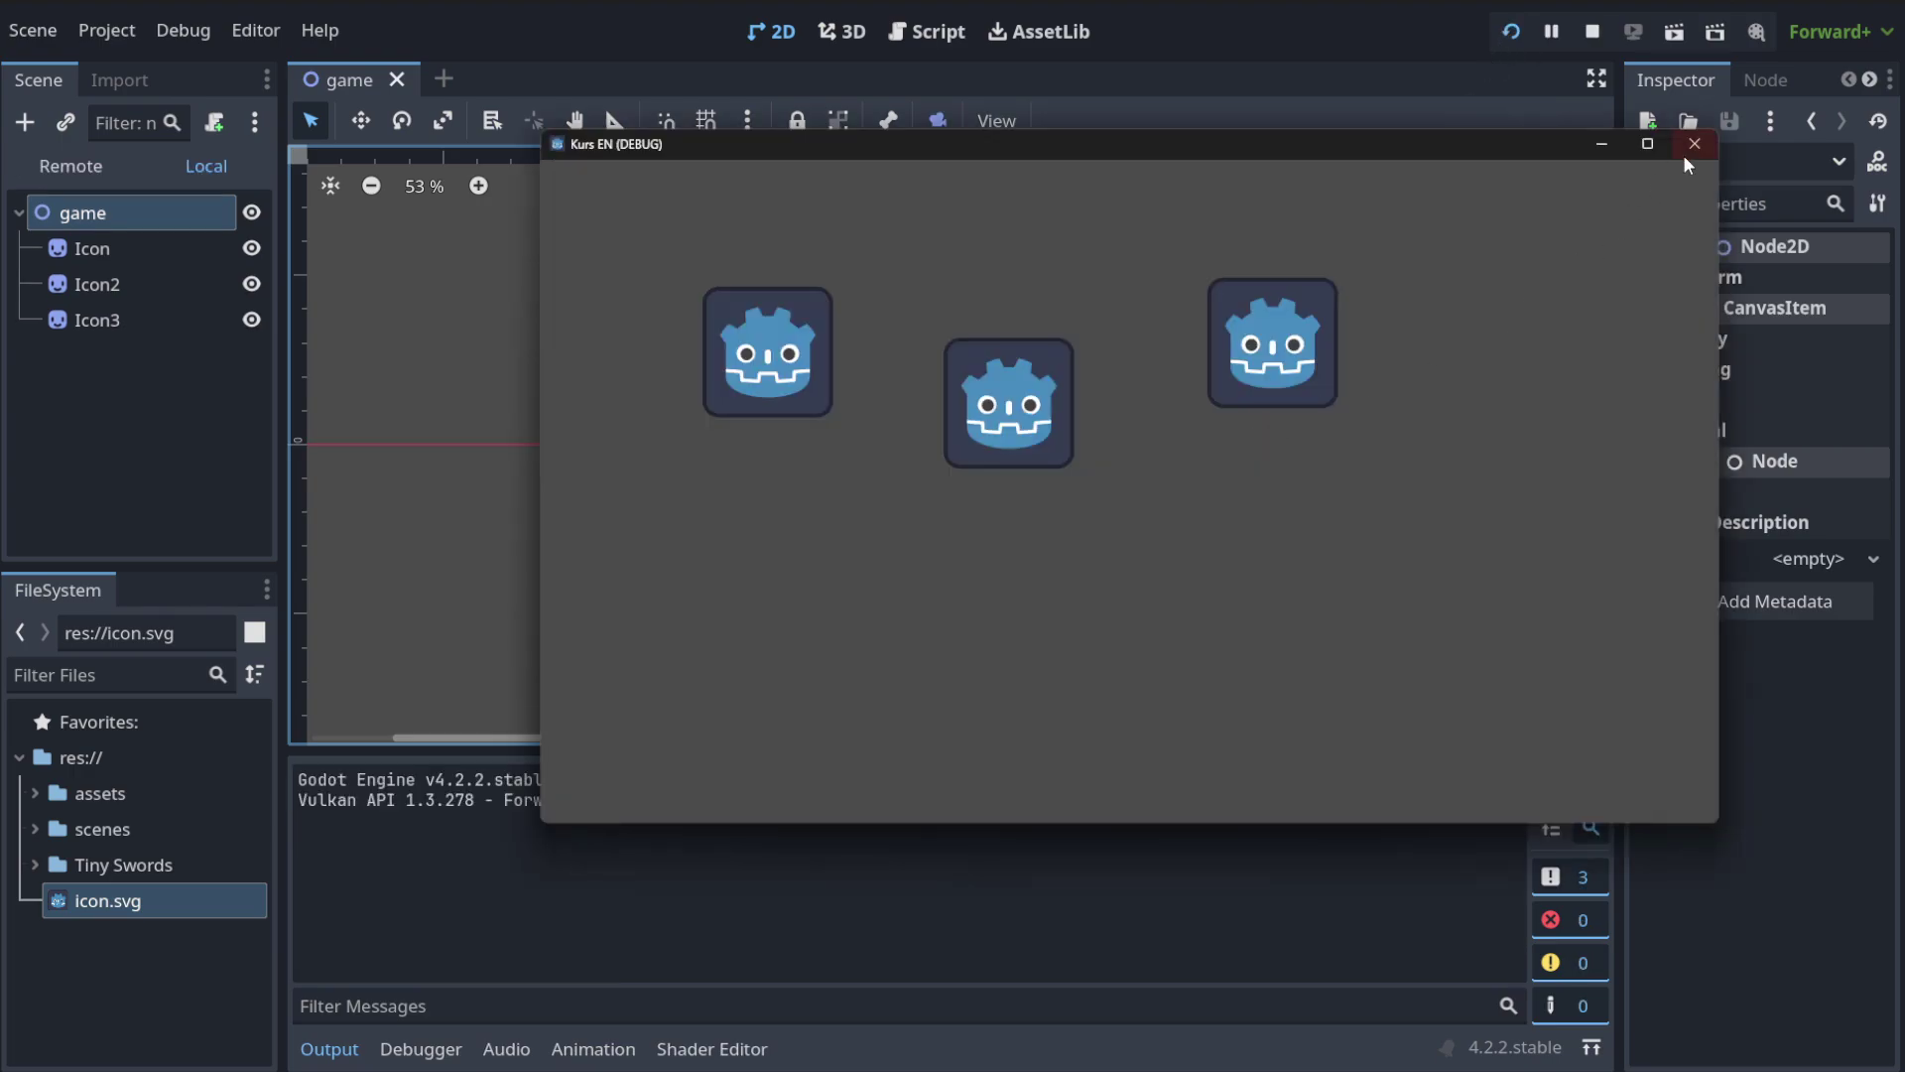
left_click(1691, 151)
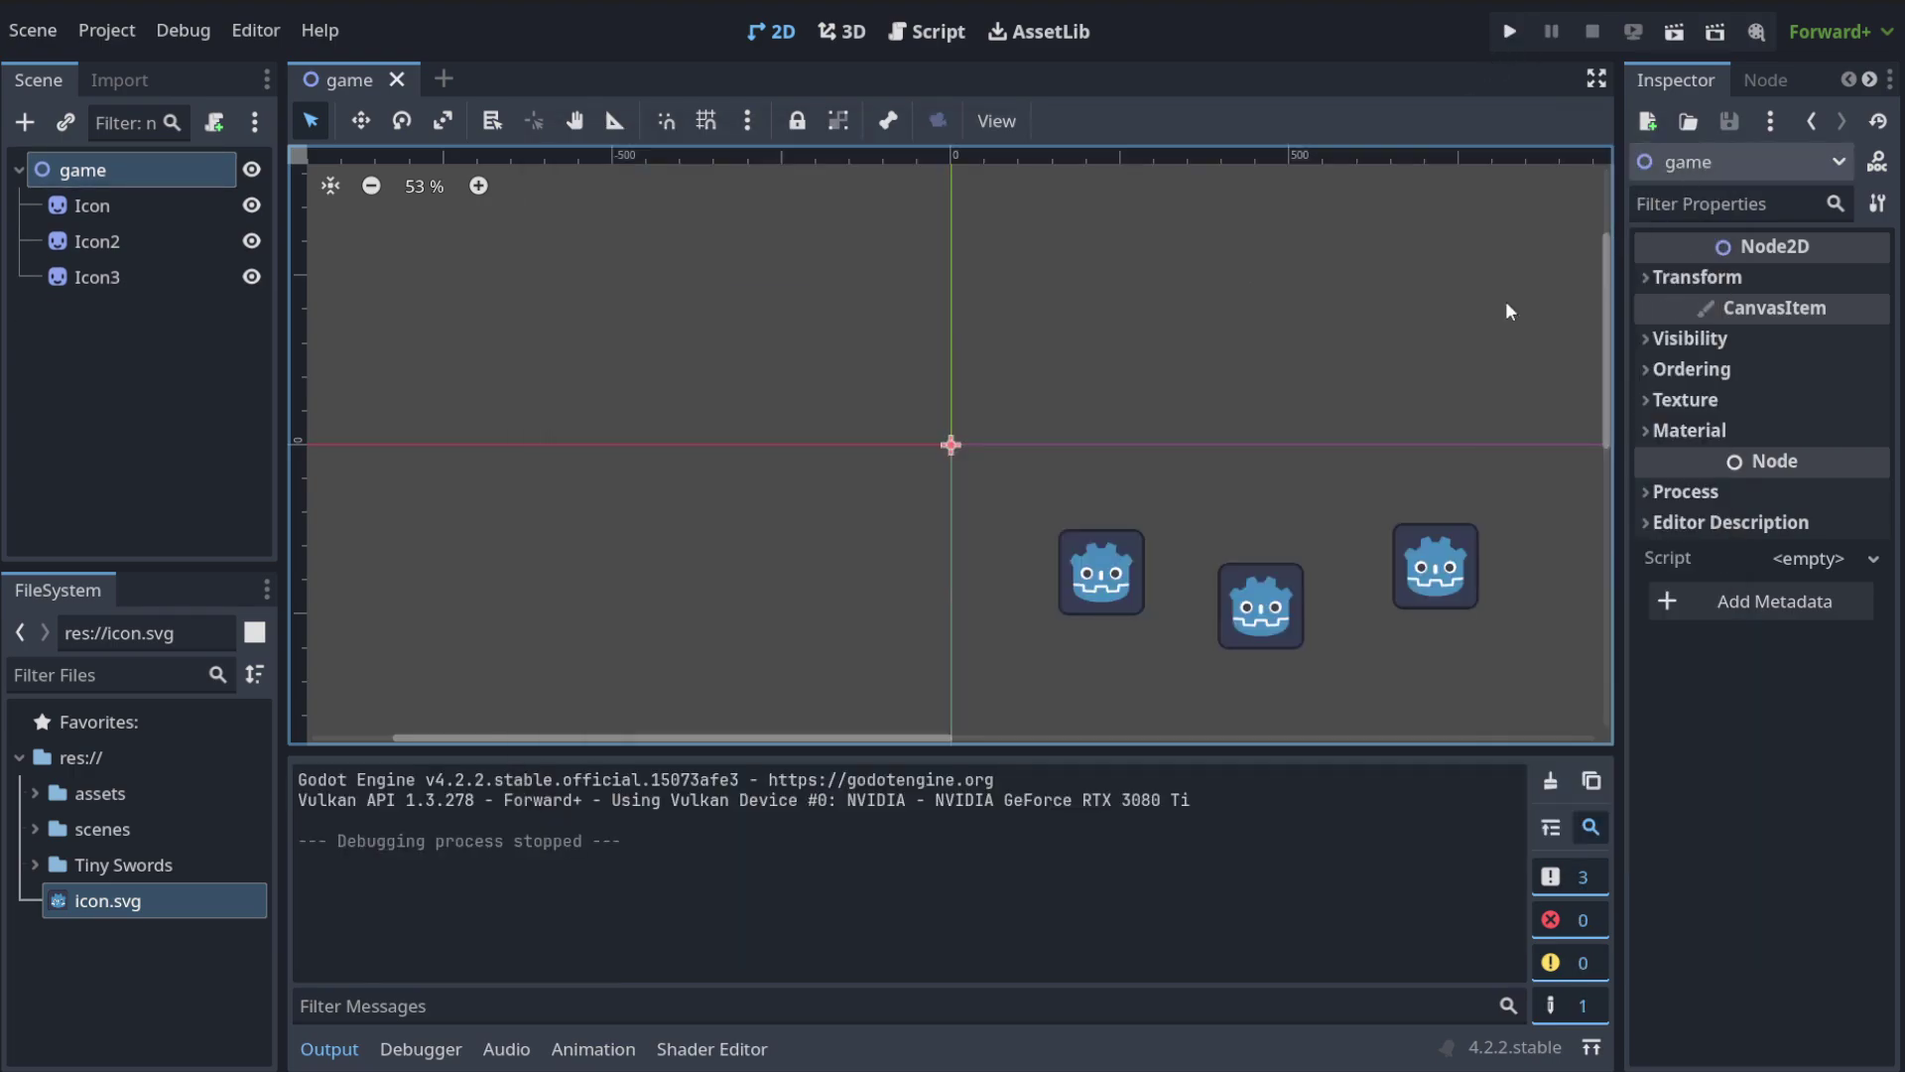
right_click(1240, 492)
left_click(1094, 413)
scroll(1266, 521, "down", 1)
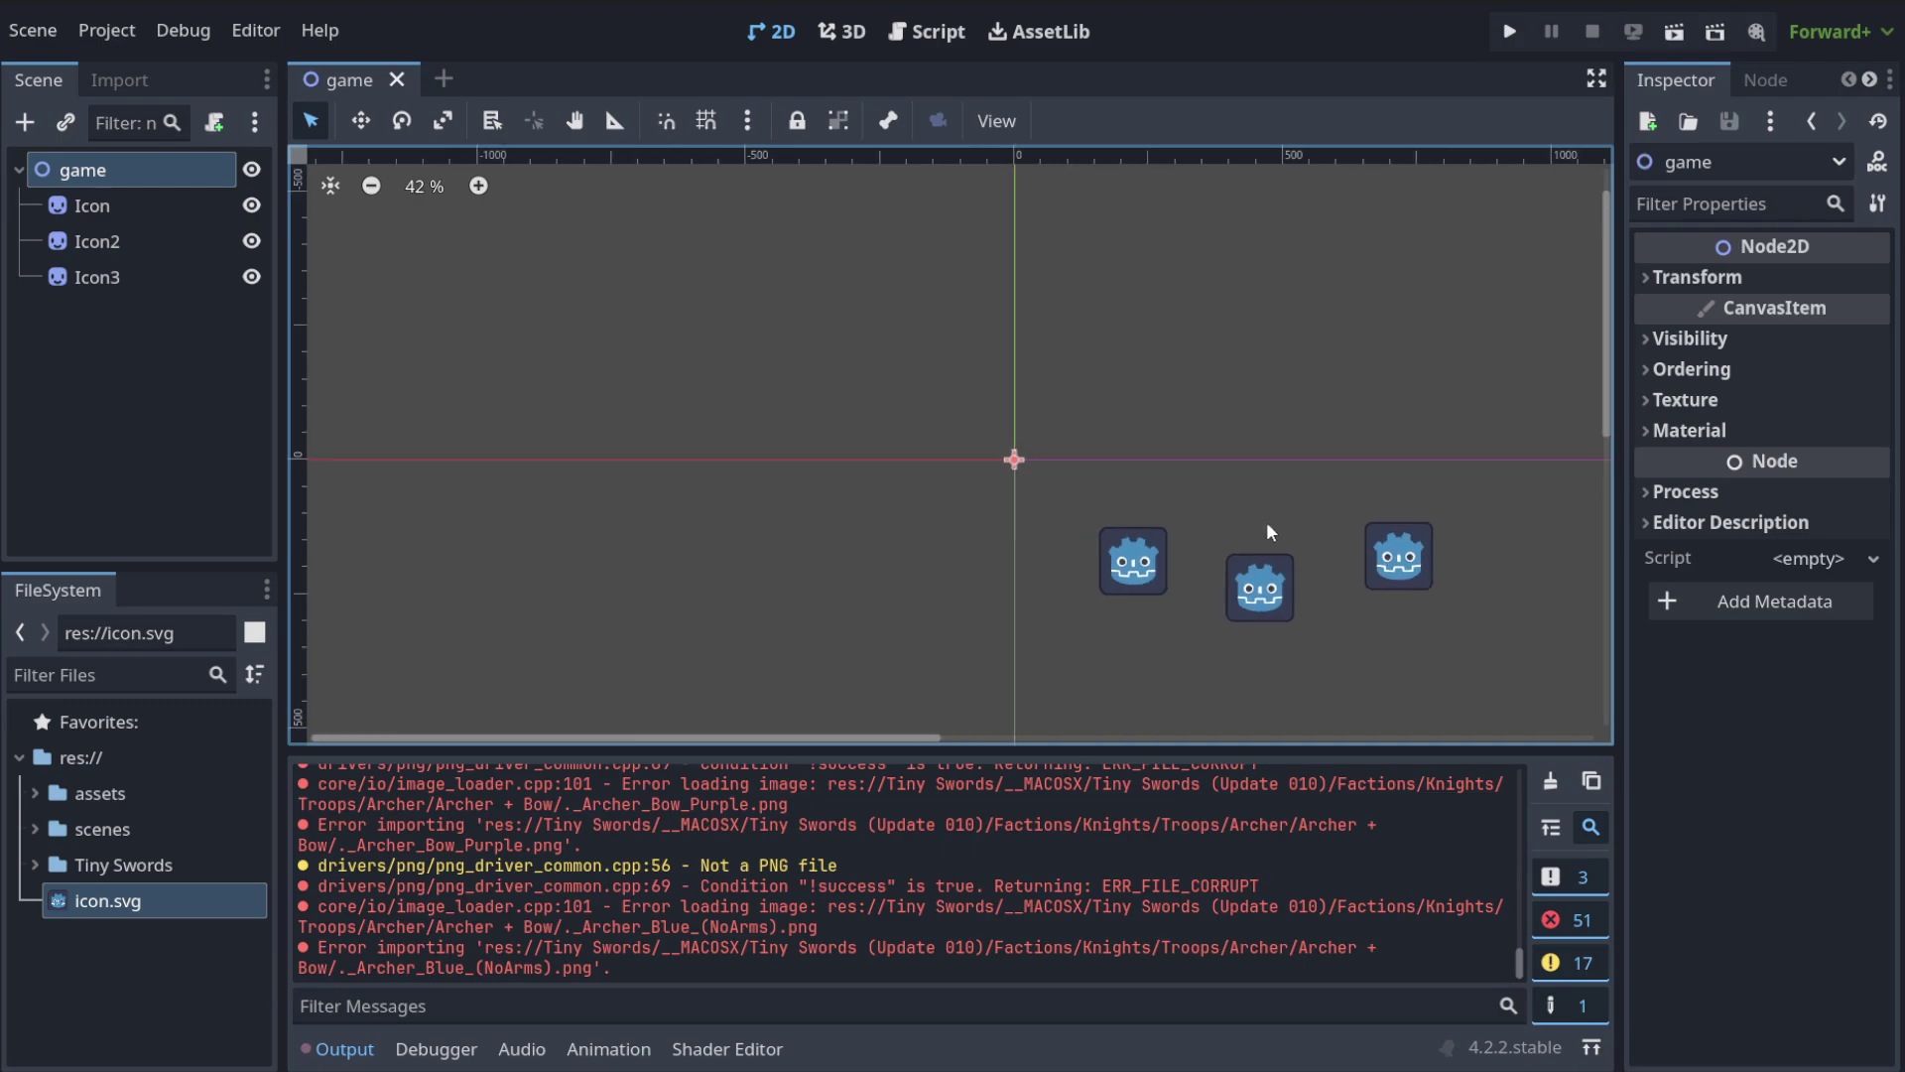